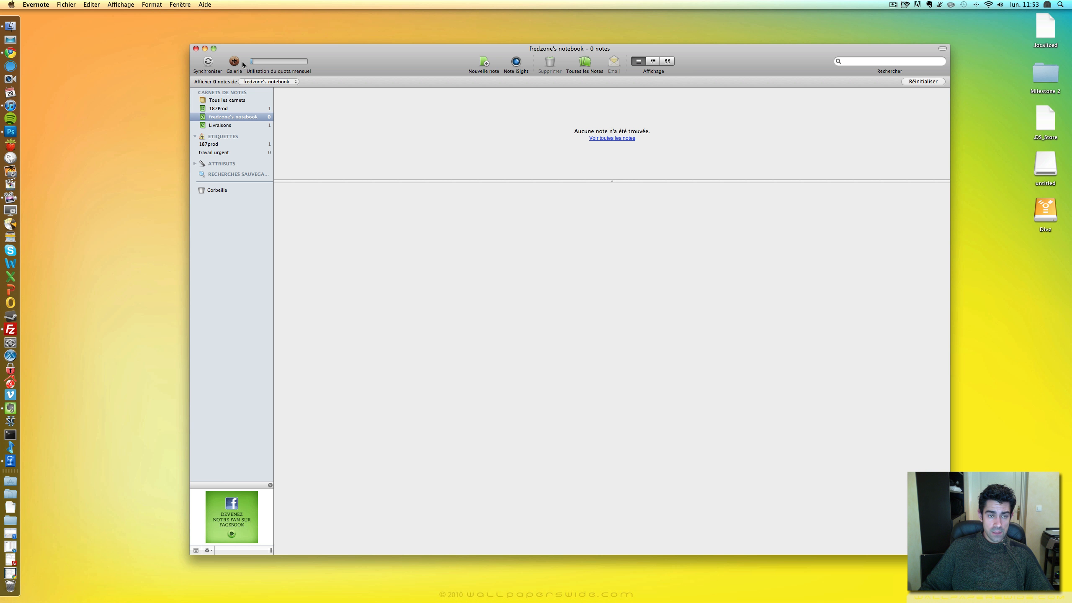
Step: View each notebook's notes in turn, ending on Livraisons, and filter that notebook by the 187prod tag, then by travail urgent
{"action": "left_click", "coordinate": [227, 101]}
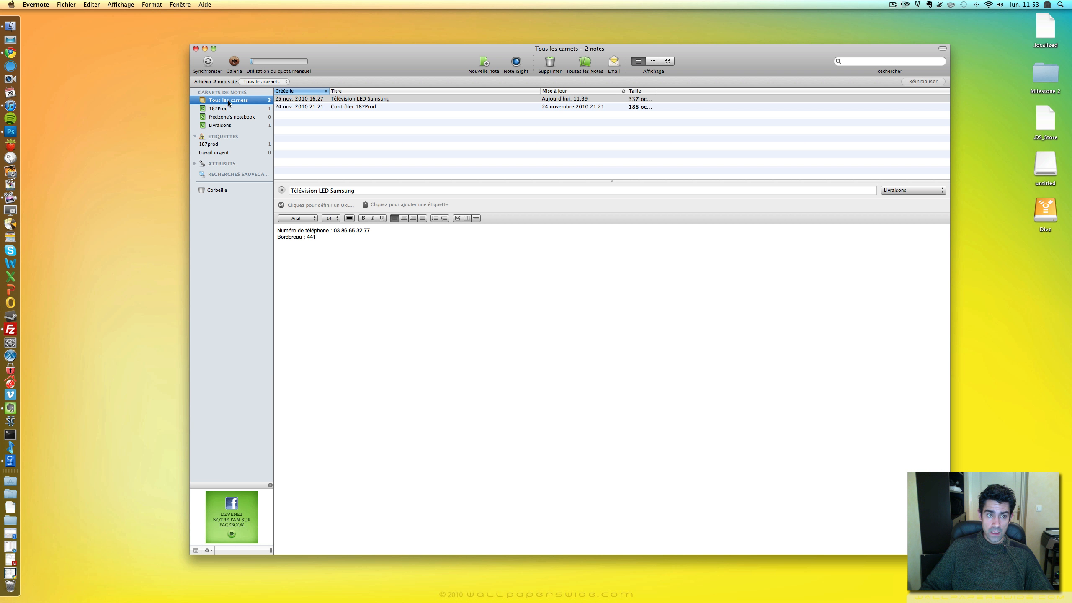
{"action": "left_click", "coordinate": [224, 110]}
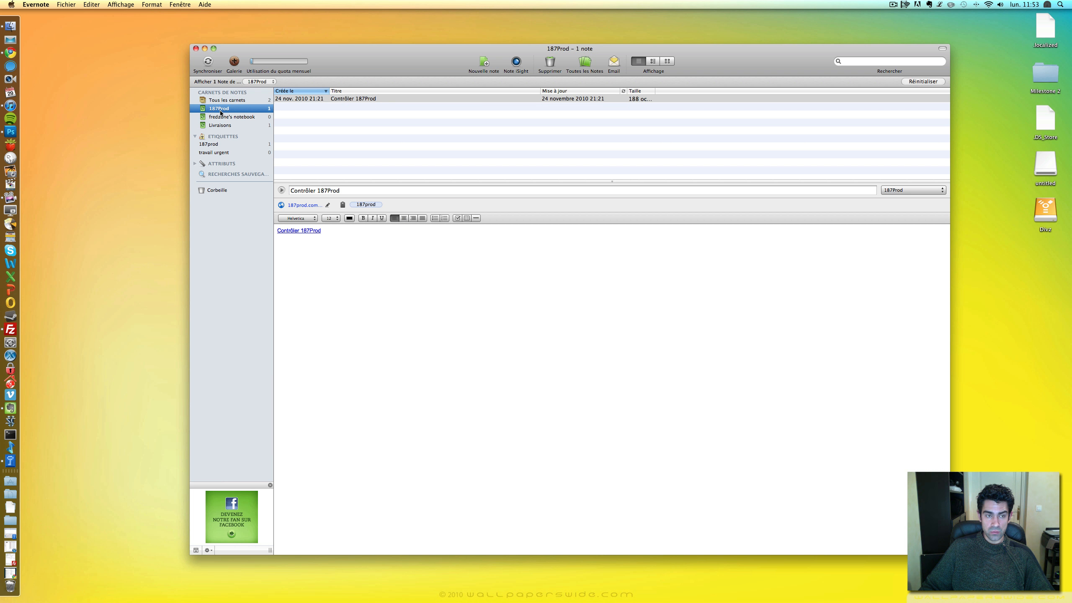
{"action": "left_click", "coordinate": [221, 118]}
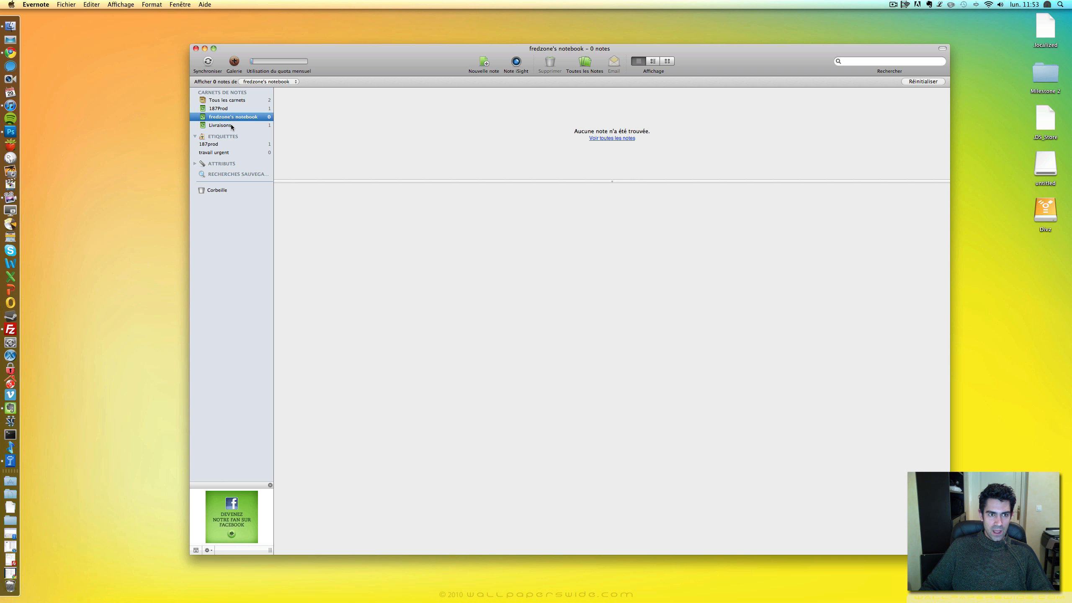
{"action": "left_click", "coordinate": [231, 125]}
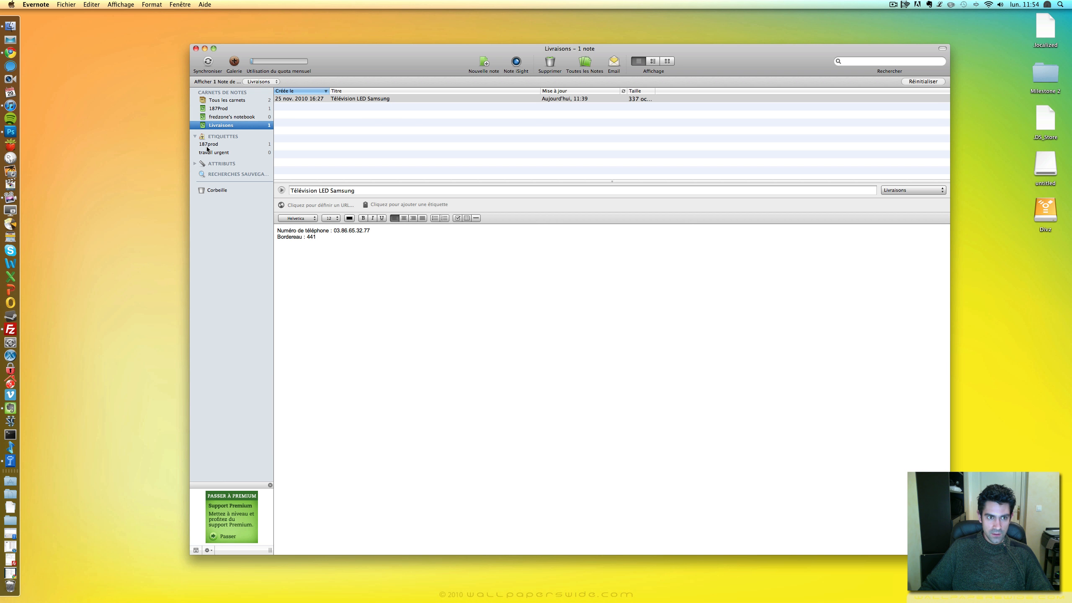
{"action": "left_click", "coordinate": [207, 146]}
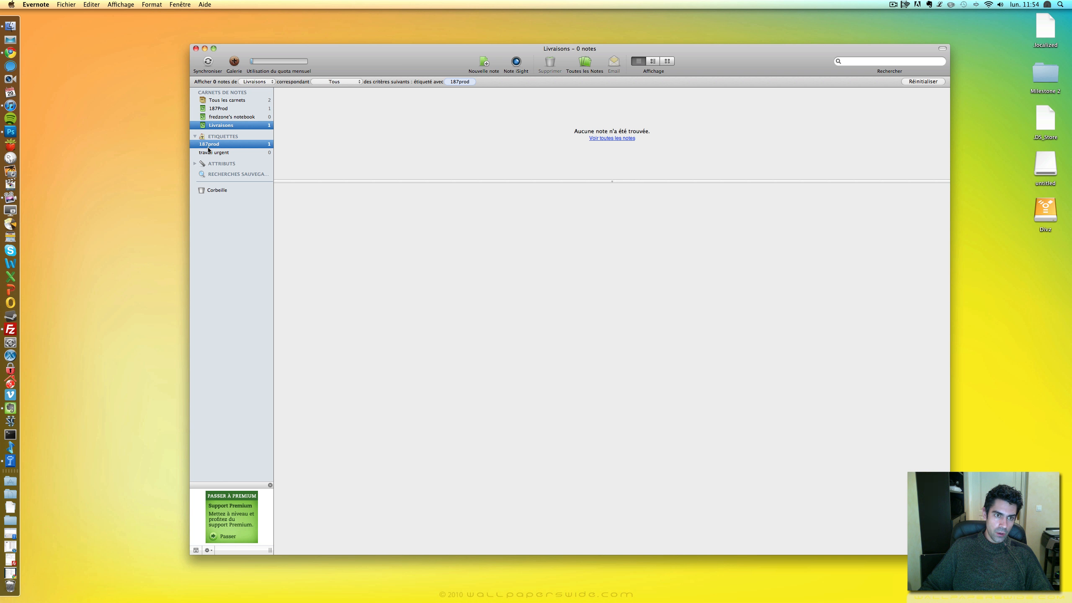
{"action": "left_click", "coordinate": [207, 154]}
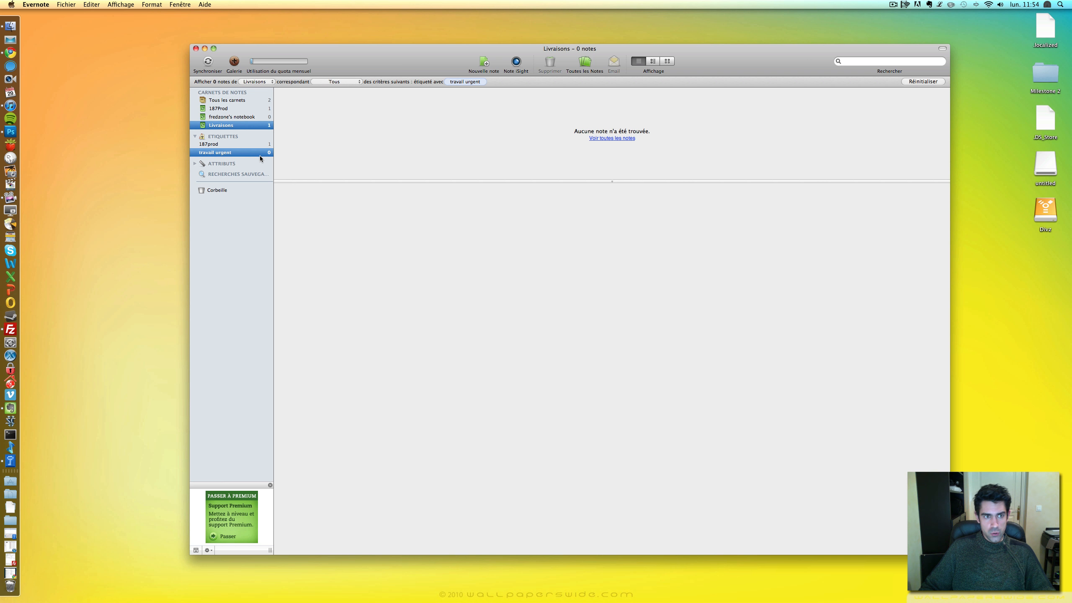
Step: Expand the attribute filters to examine the Avant options under Créé, and the options under Contient and Source
{"action": "left_click", "coordinate": [193, 164]}
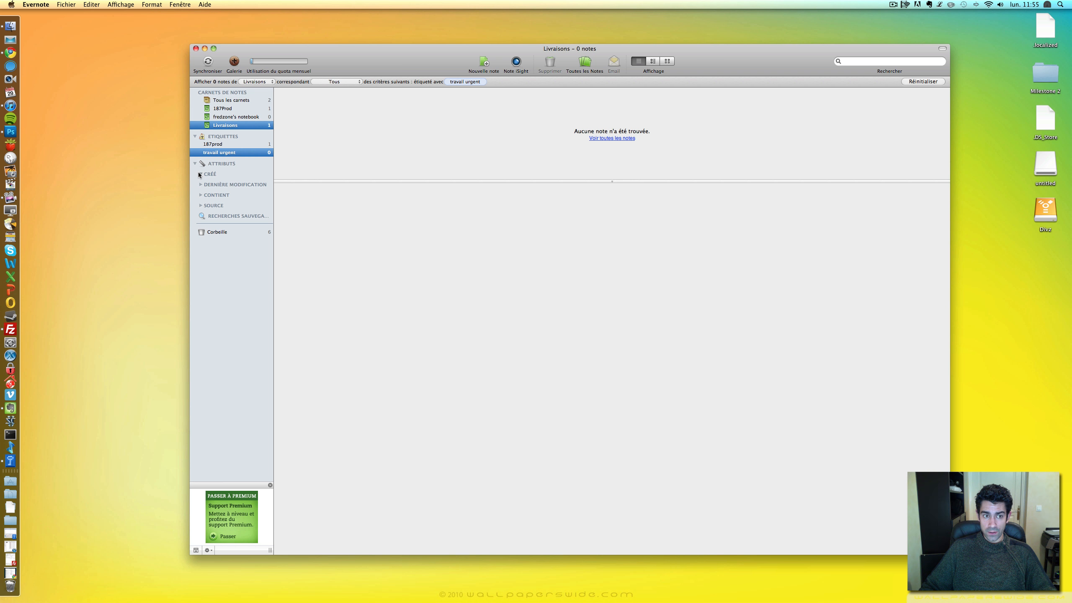
{"action": "left_click", "coordinate": [199, 173]}
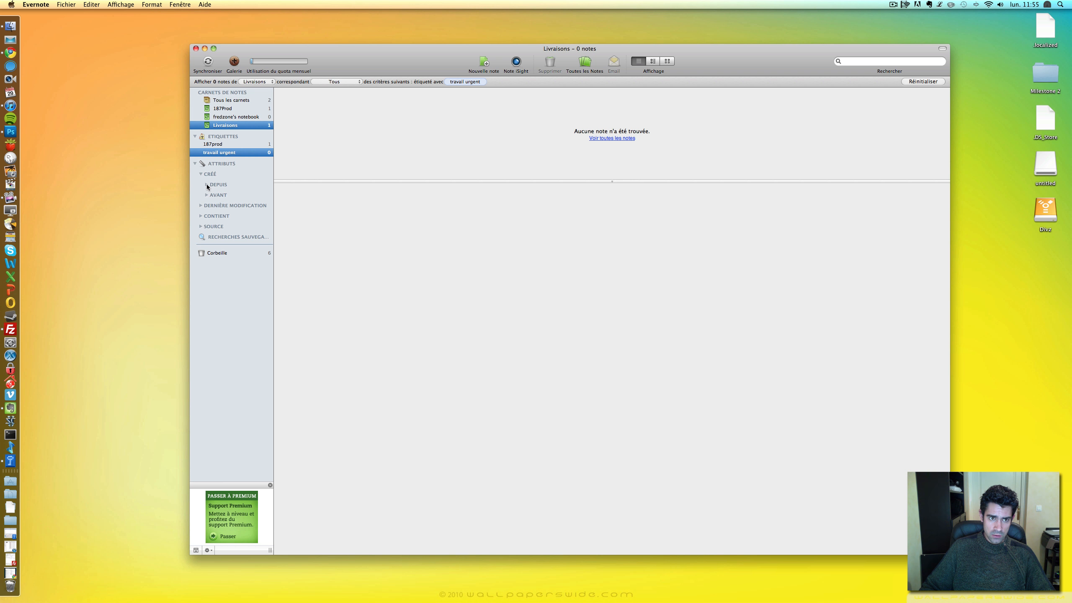
{"action": "left_click", "coordinate": [205, 194]}
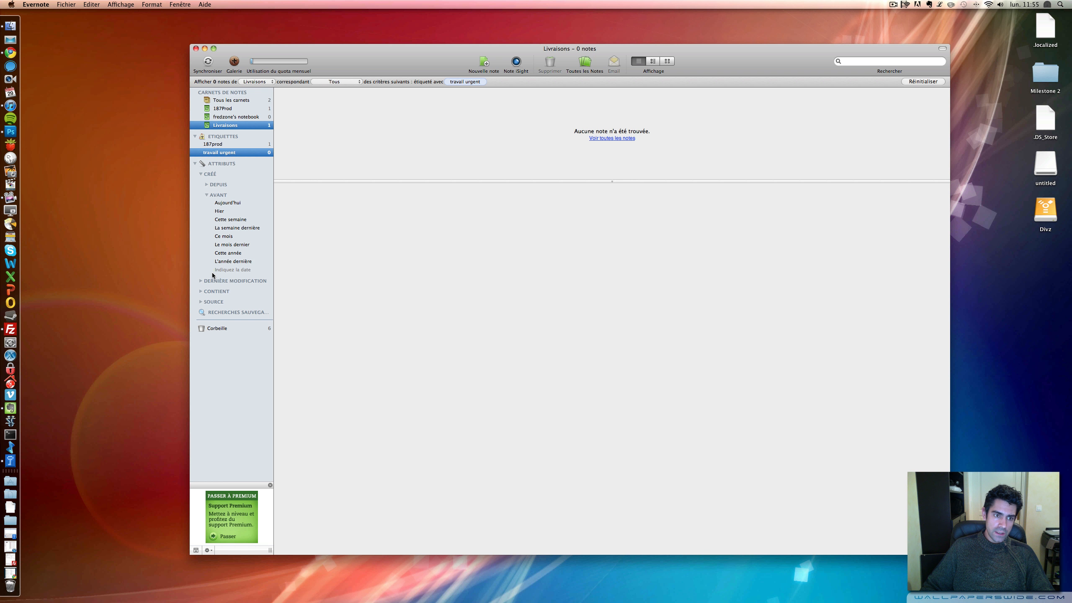
{"action": "left_click", "coordinate": [201, 292]}
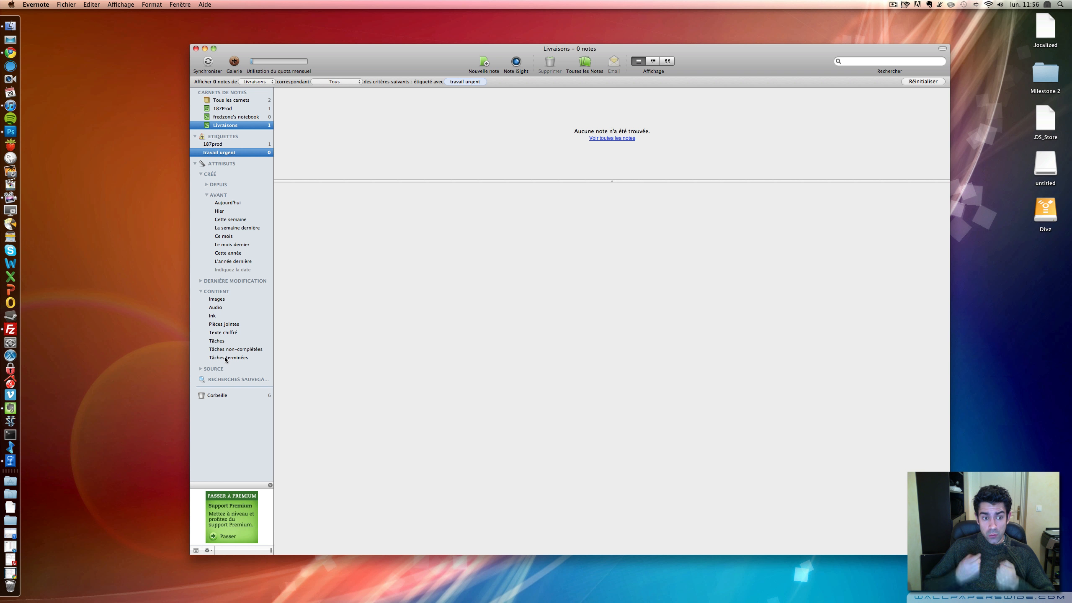
{"action": "left_click", "coordinate": [200, 368]}
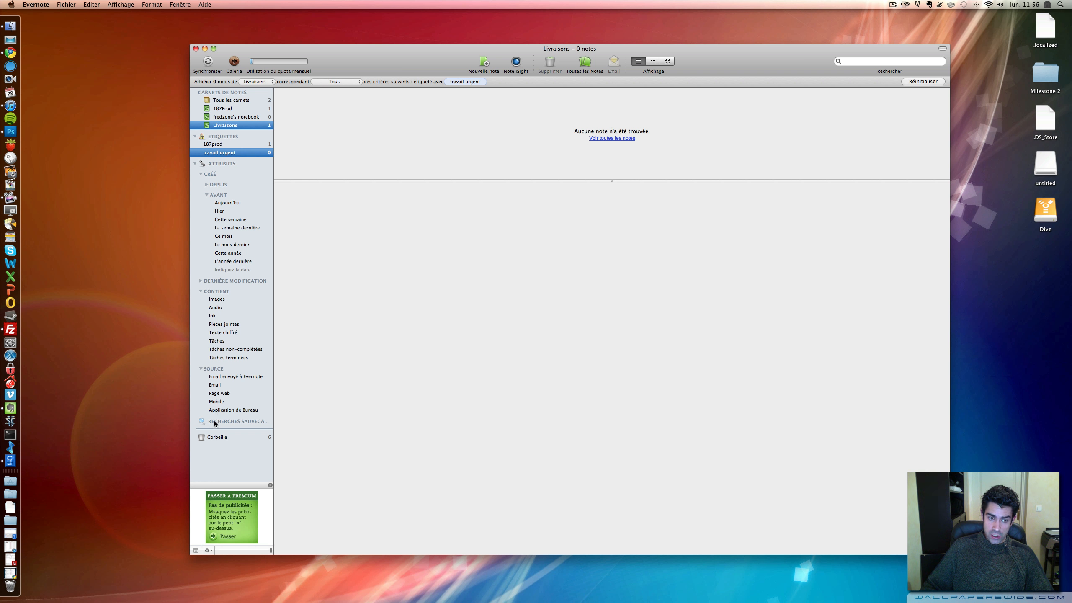
Step: Search for 187prod across all notebooks, with the travail urgent tag filter removed
{"action": "left_click", "coordinate": [866, 61]}
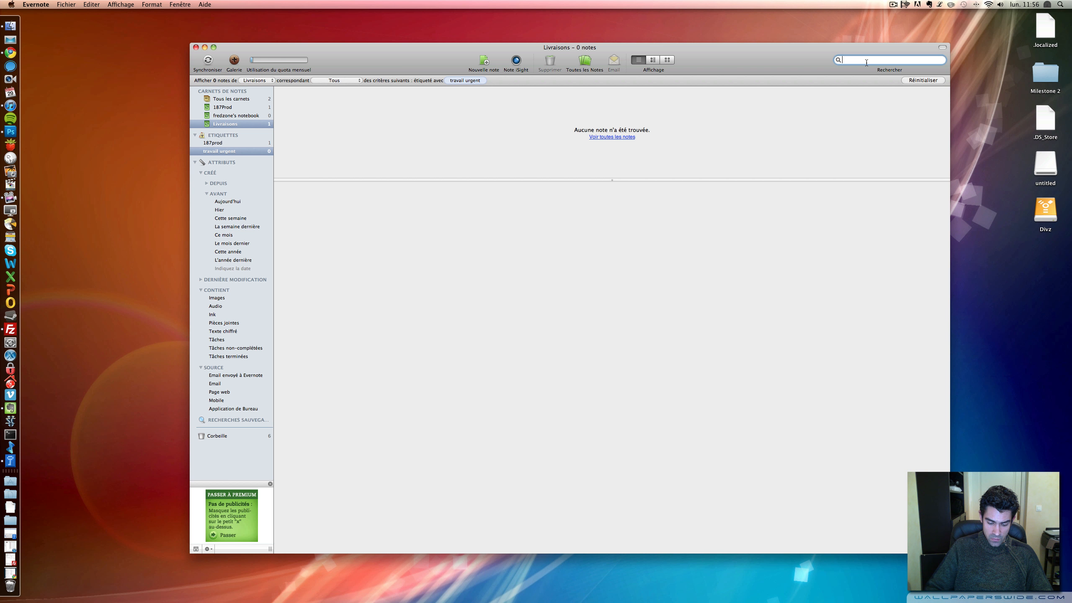
{"action": "type", "text": "187prod"}
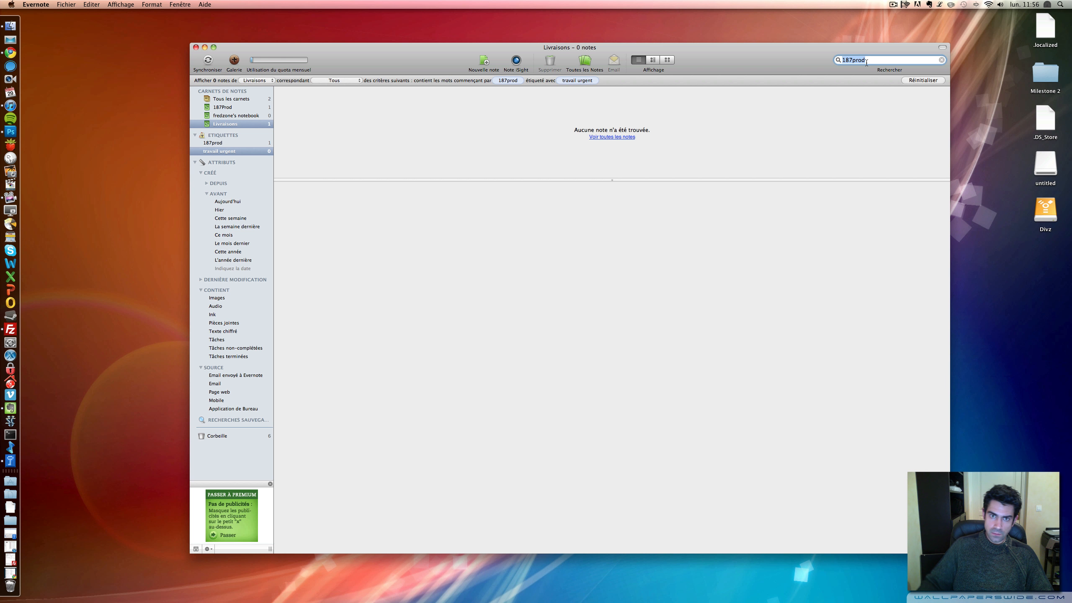
{"action": "left_click", "coordinate": [594, 80]}
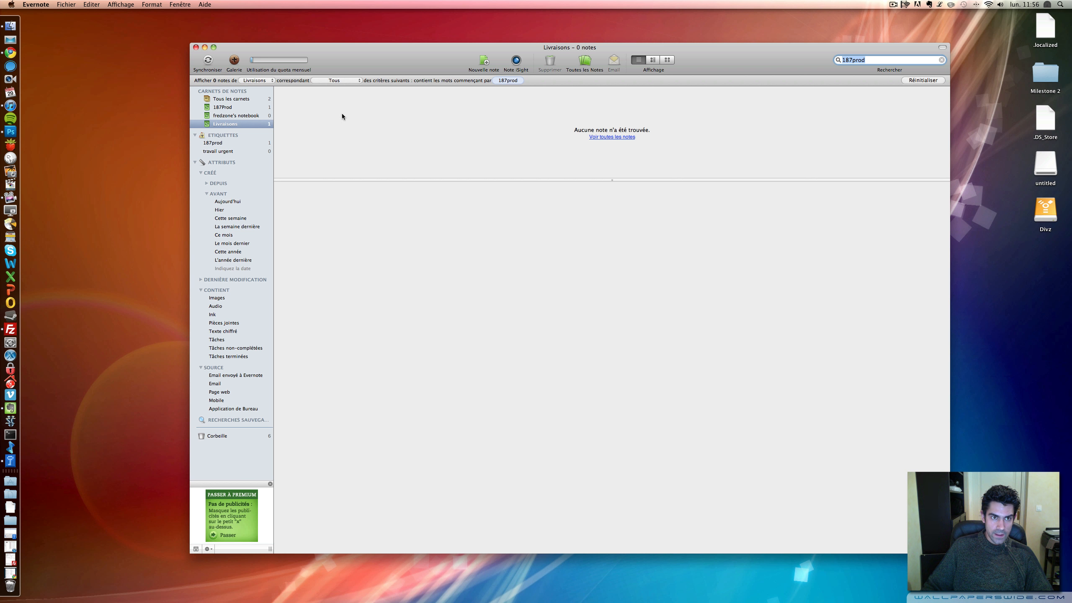
{"action": "left_click", "coordinate": [255, 80]}
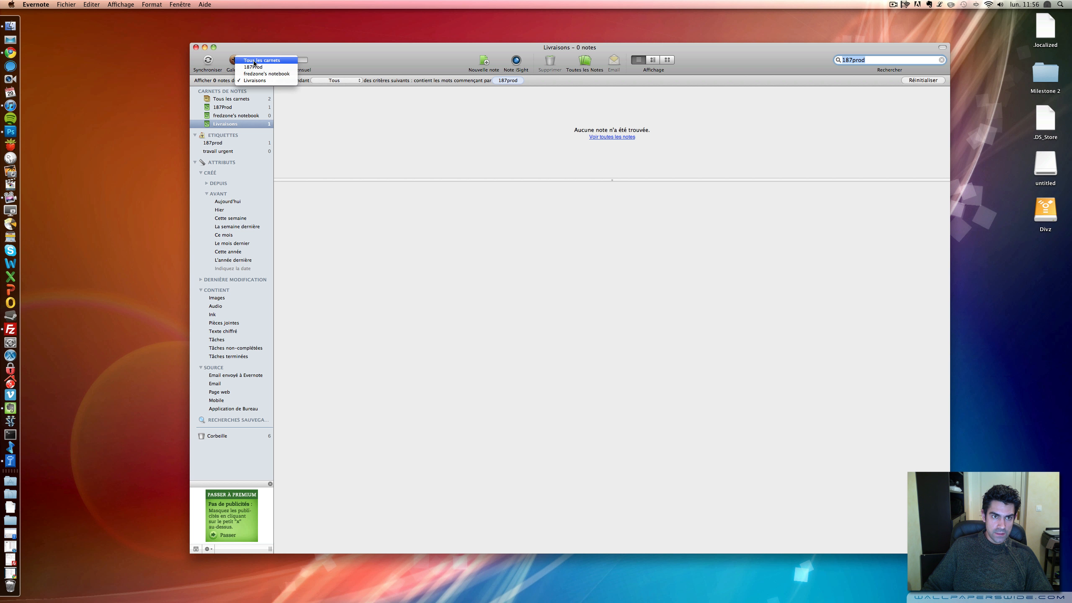
{"action": "left_click", "coordinate": [257, 60]}
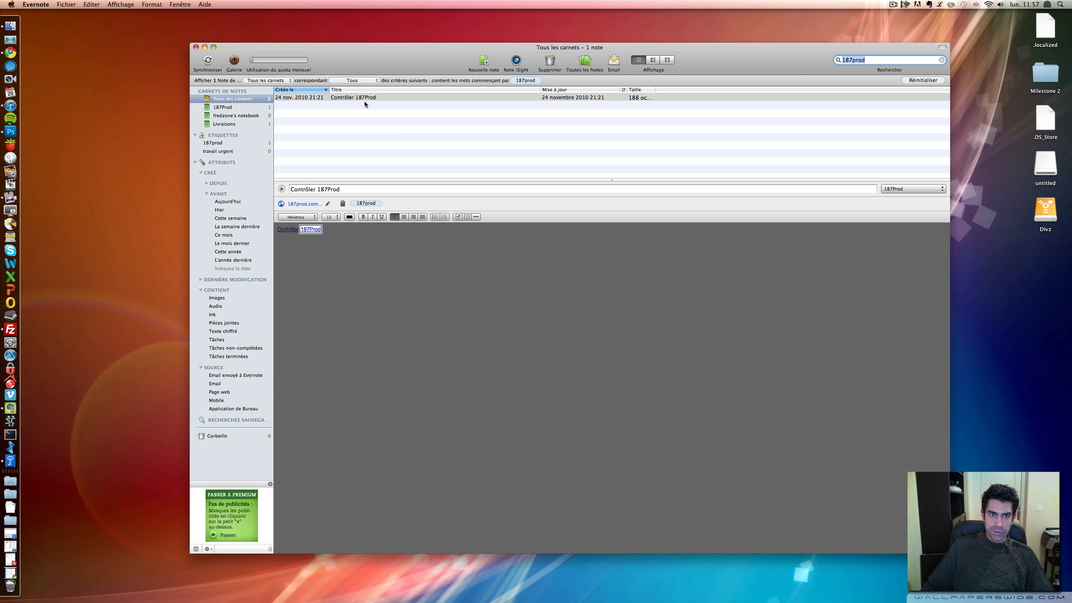
Step: Show the detailed information of the Contrôler 187Prod note and collapse it again
{"action": "left_click", "coordinate": [281, 189]}
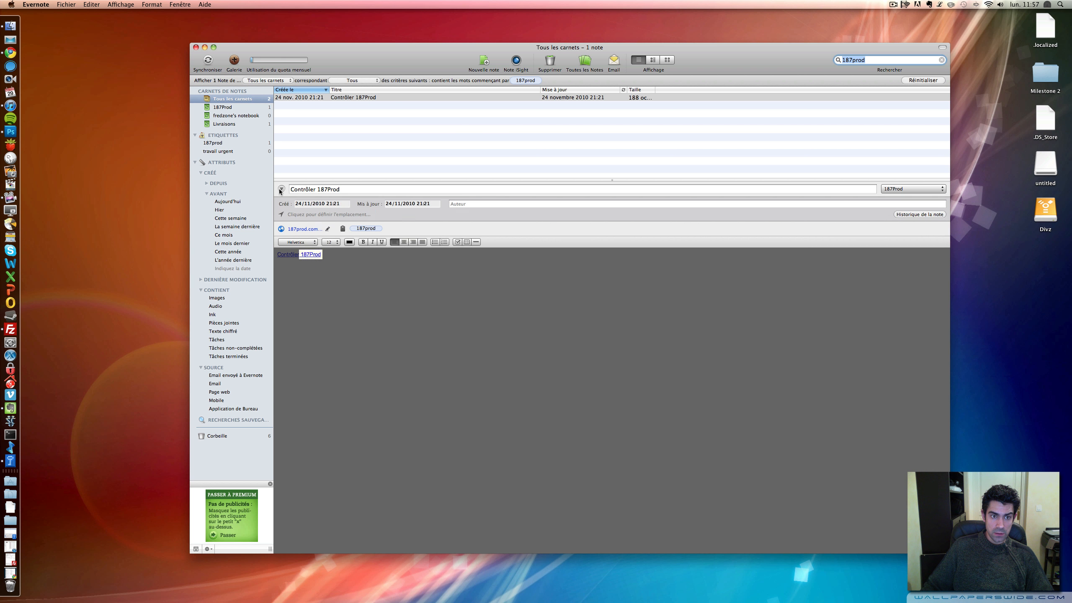
{"action": "left_click", "coordinate": [281, 189]}
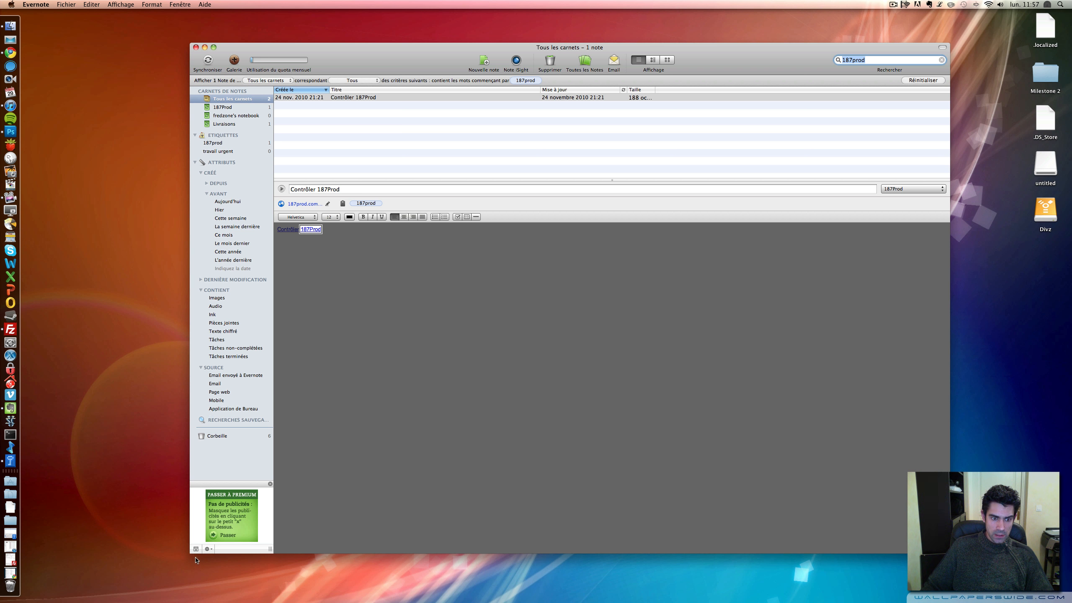
Step: Save the current search under the name 187prod
{"action": "left_click", "coordinate": [207, 549]}
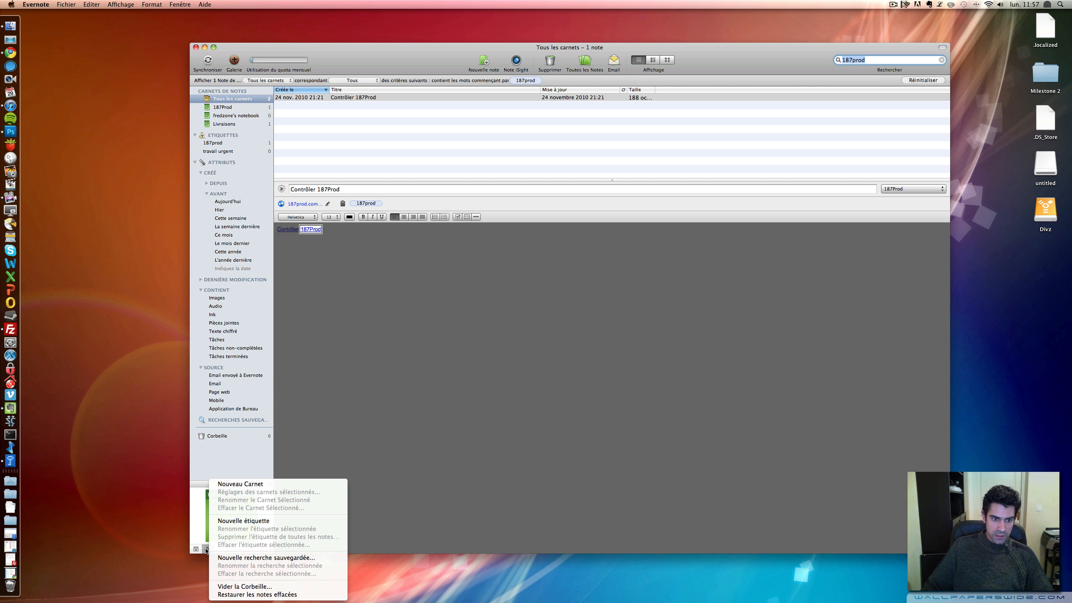
{"action": "left_click", "coordinate": [233, 558]}
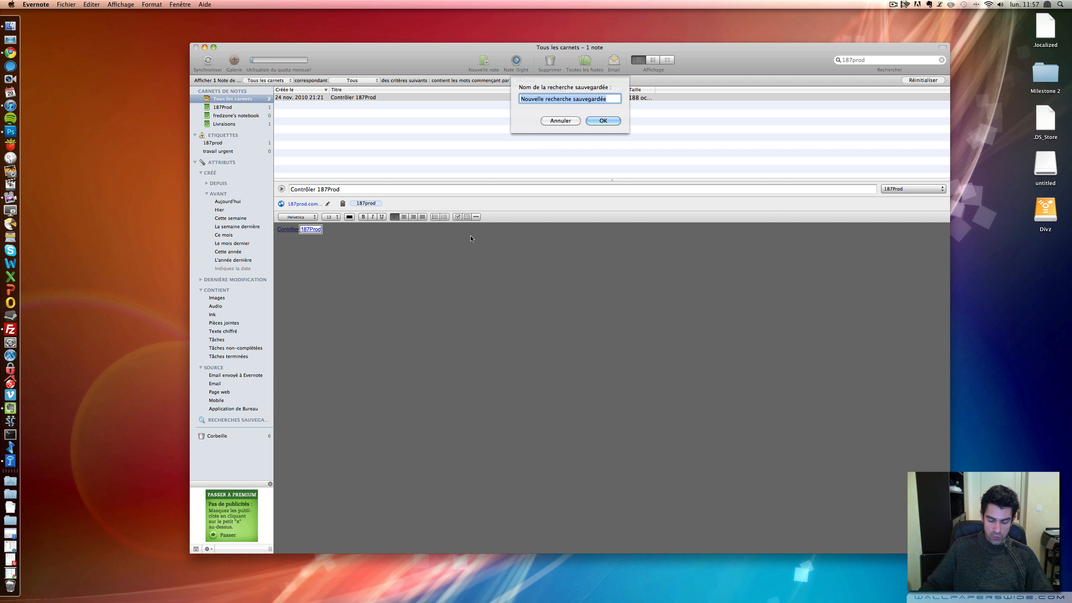
{"action": "type", "text": "187prod"}
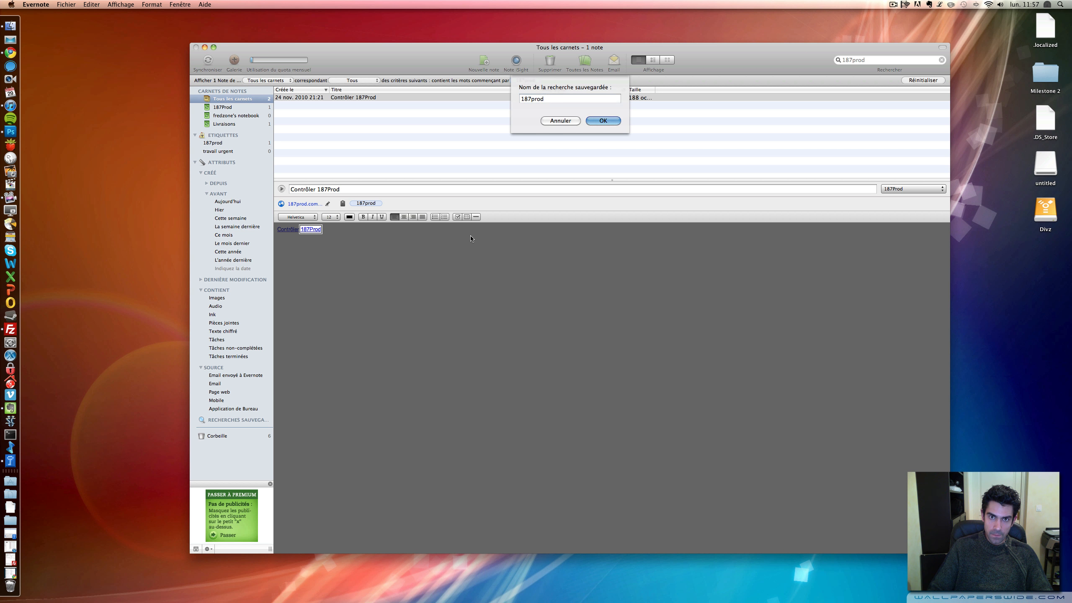
{"action": "key", "text": "Return"}
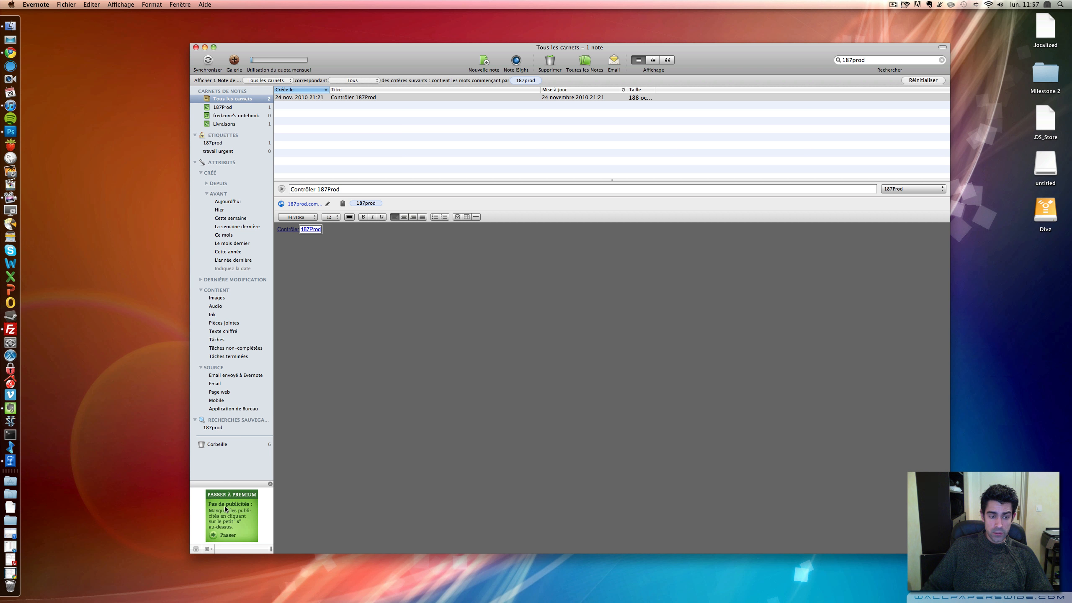
Step: Try to hide the sidebar advertisement, and briefly show the activity pane
{"action": "left_click", "coordinate": [270, 484]}
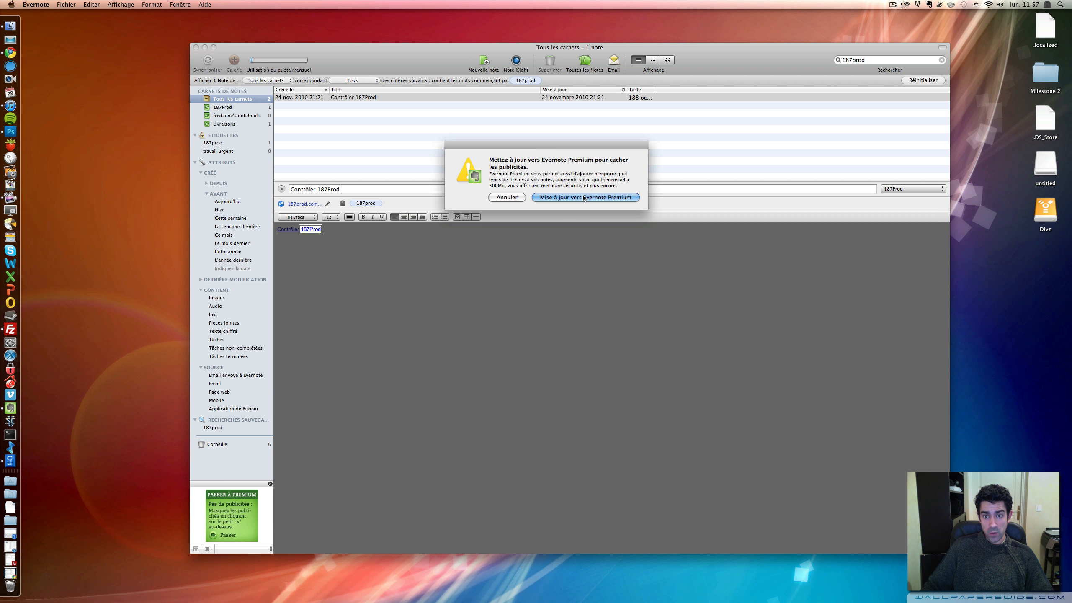
{"action": "left_click", "coordinate": [515, 200]}
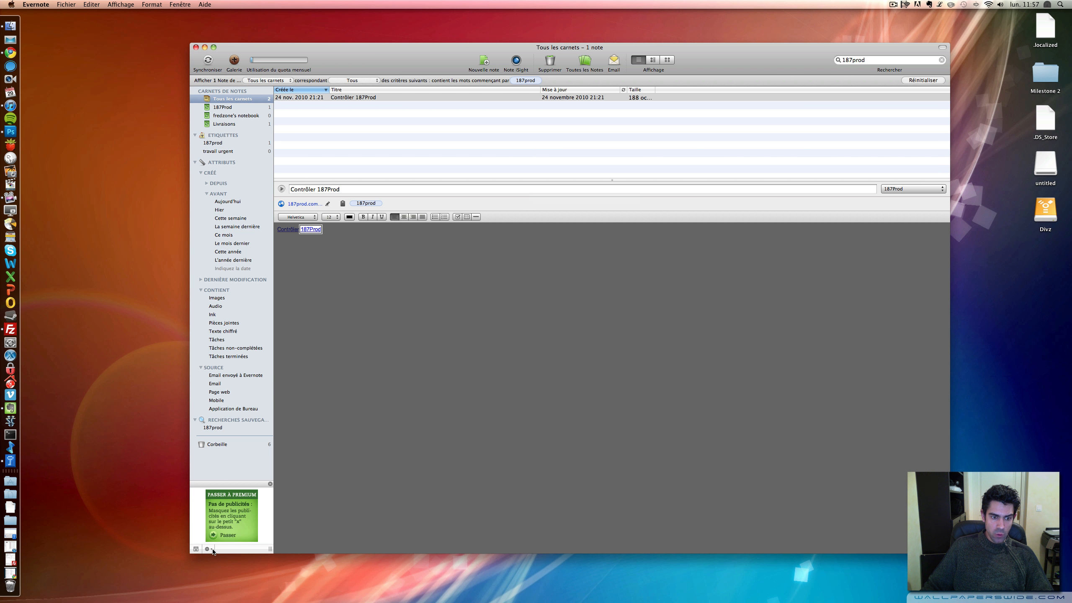
{"action": "left_click", "coordinate": [196, 549]}
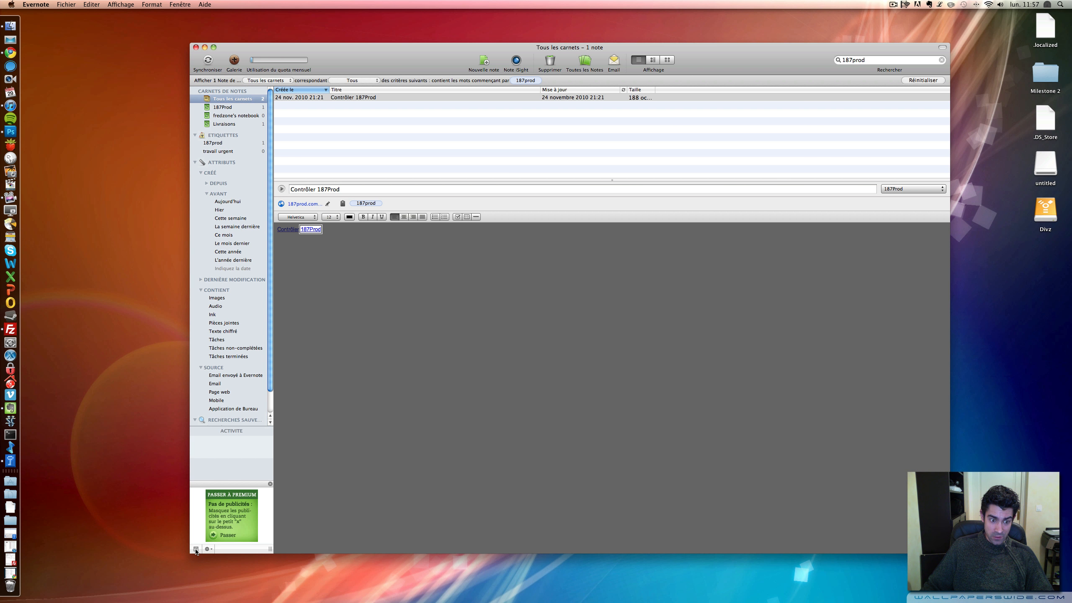
{"action": "left_click", "coordinate": [195, 549]}
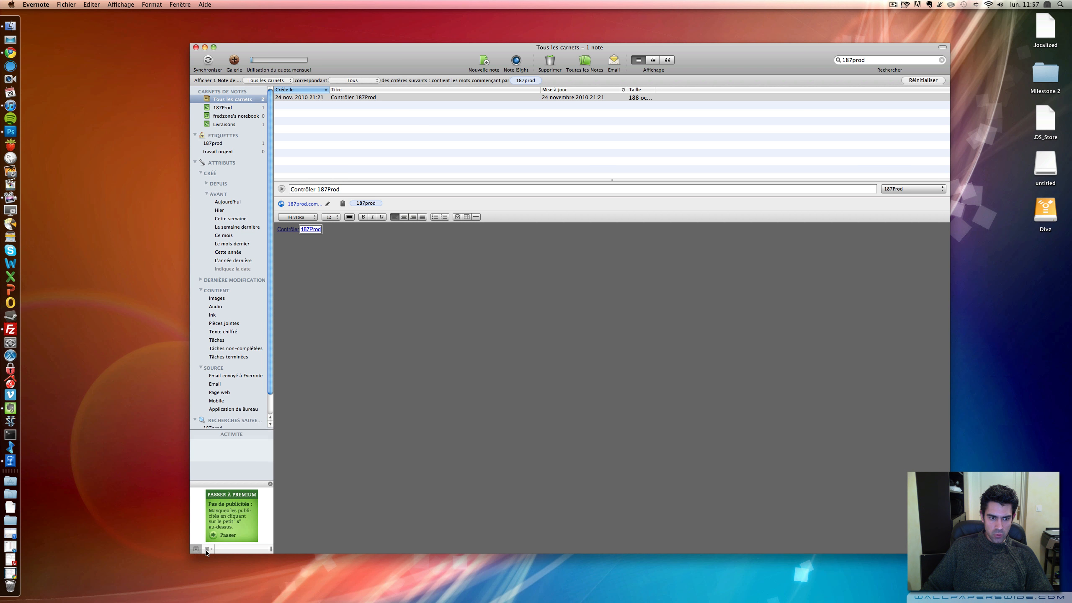
{"action": "left_click", "coordinate": [208, 549]}
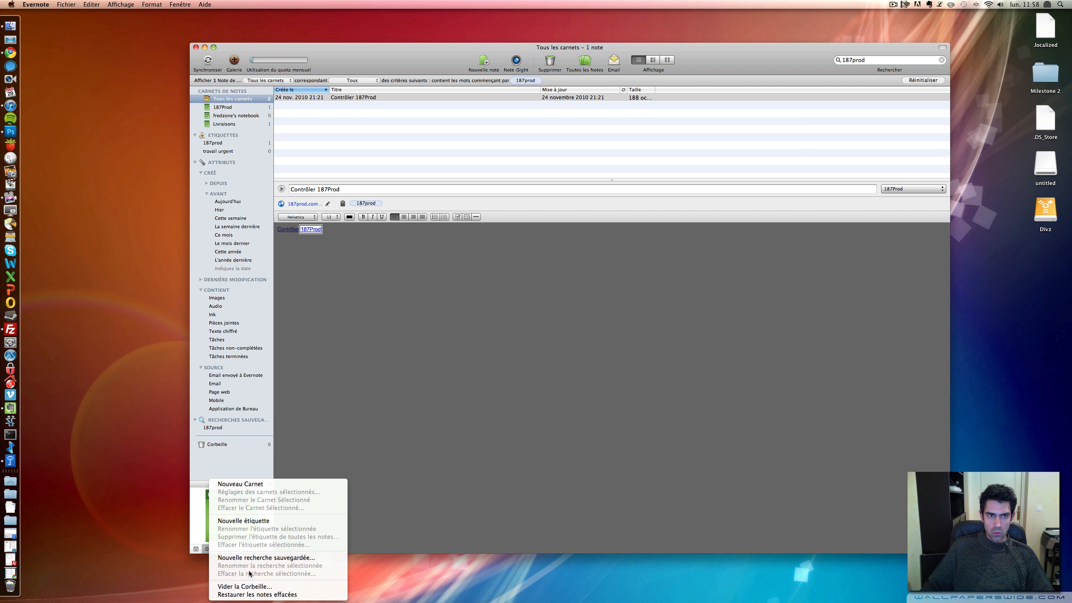
{"action": "left_click", "coordinate": [242, 471]}
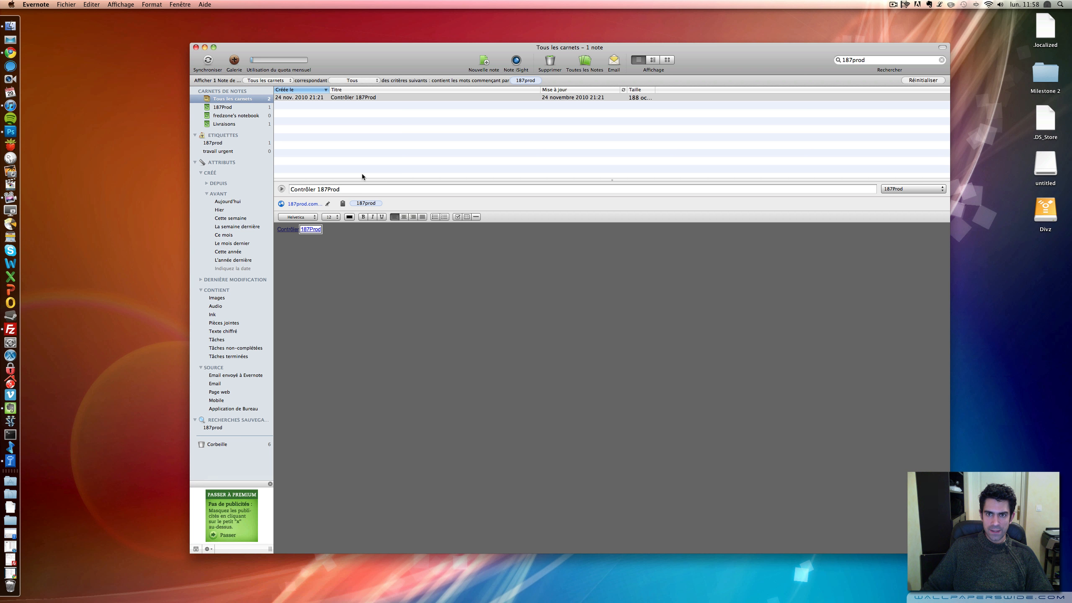
Step: Reset the search criteria to list the notes of all notebooks, and open the Télévision LED Samsung note
{"action": "left_click", "coordinate": [256, 100]}
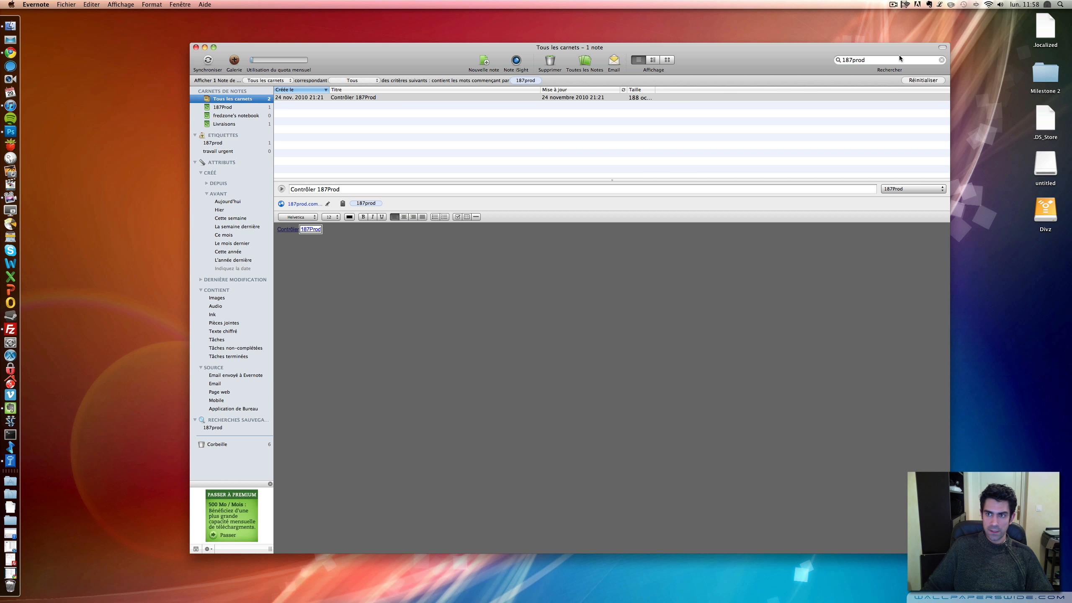
{"action": "left_click", "coordinate": [916, 82]}
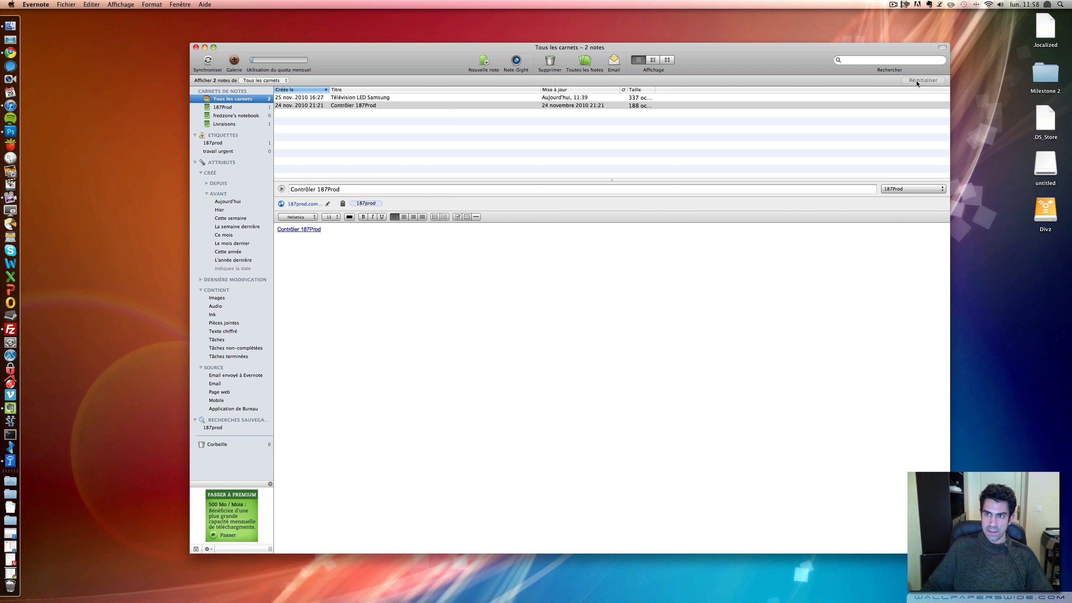
{"action": "left_click", "coordinate": [342, 98]}
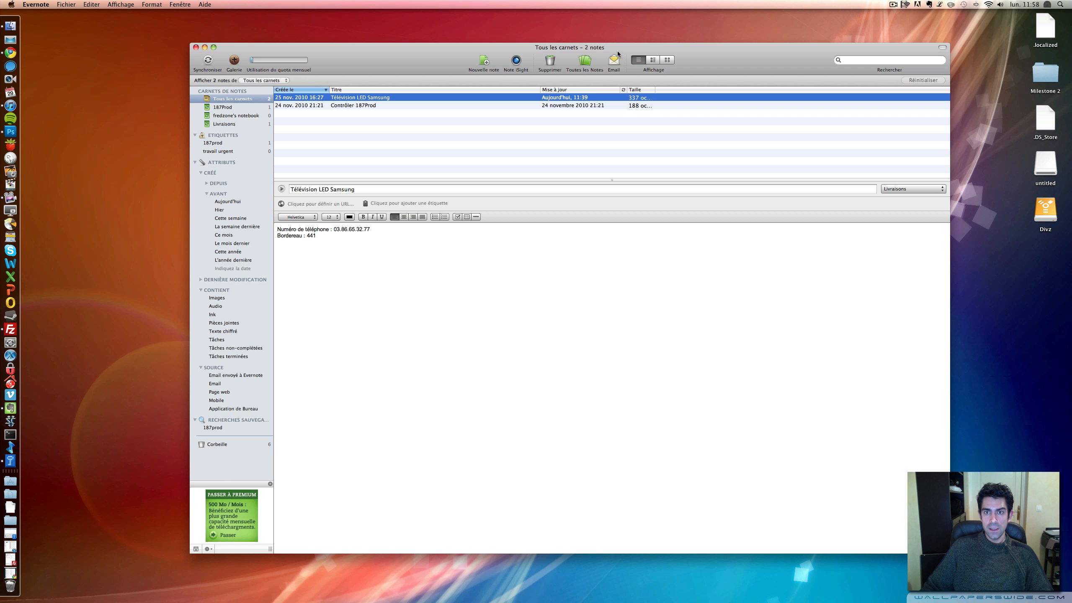
Step: Compare the summary and thumbnail note views, return to the list view, and open the Contrôler 187Prod note
{"action": "left_click", "coordinate": [652, 60]}
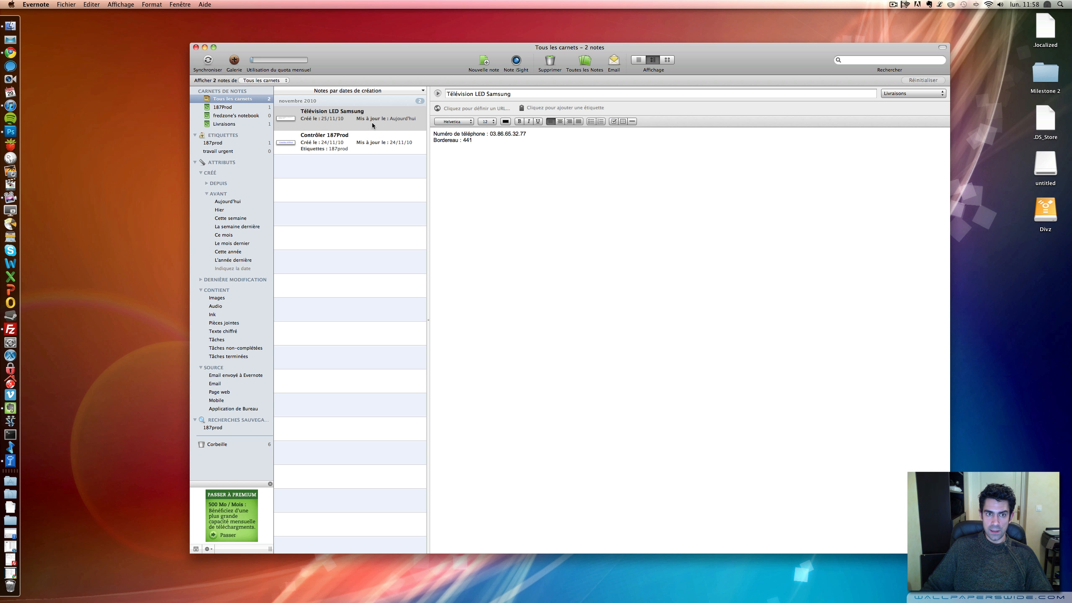
{"action": "left_click", "coordinate": [667, 60]}
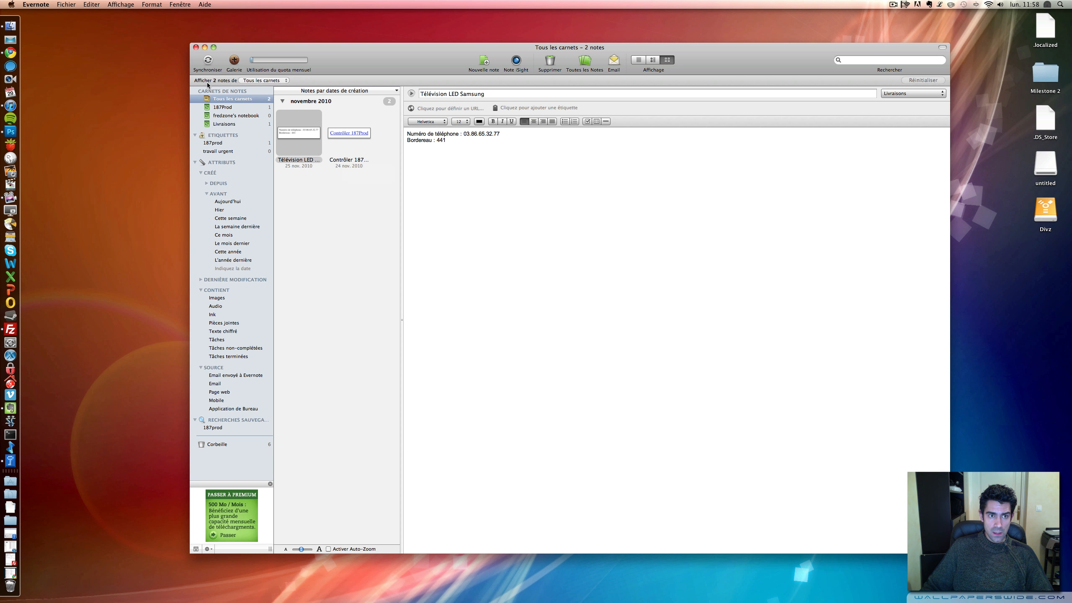
{"action": "left_click", "coordinate": [638, 61]}
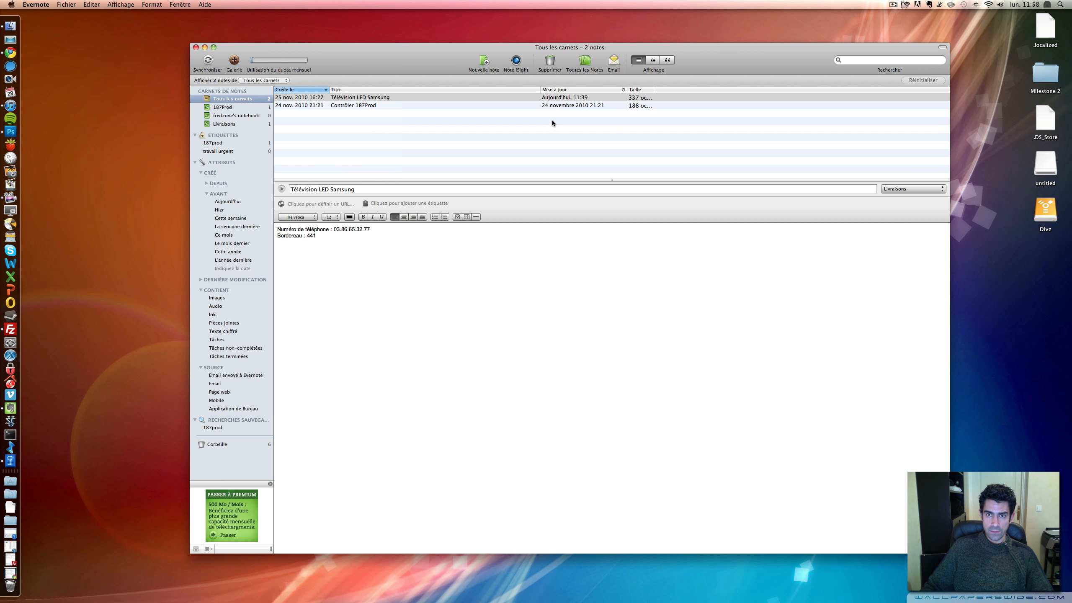
{"action": "left_click", "coordinate": [379, 104]}
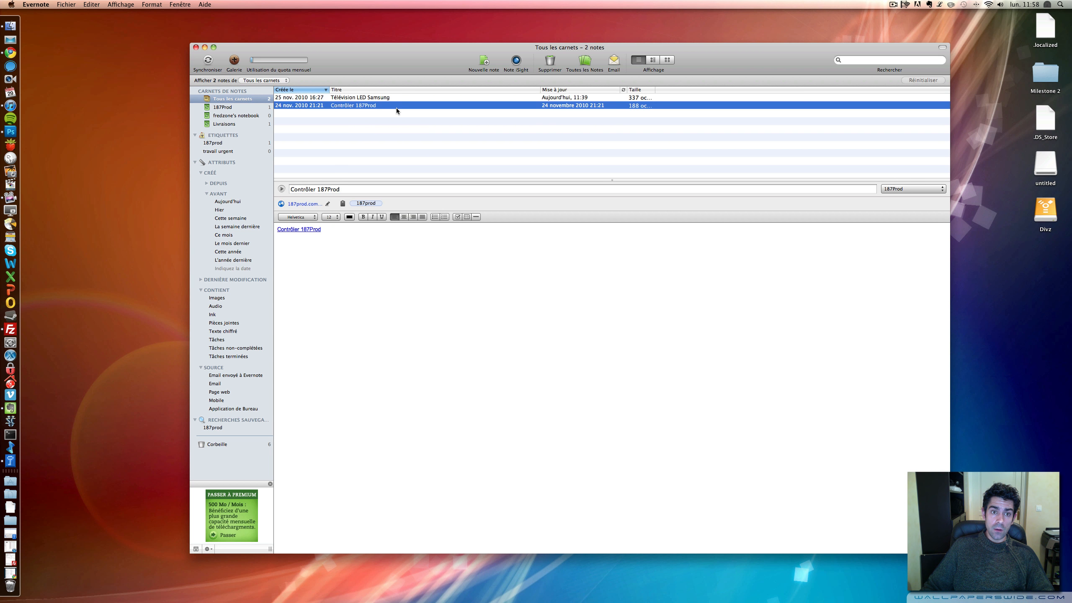
Step: Open the Télévision LED Samsung note and view the notebooks it can be assigned to, leaving its assignment as is
{"action": "left_click", "coordinate": [391, 97]}
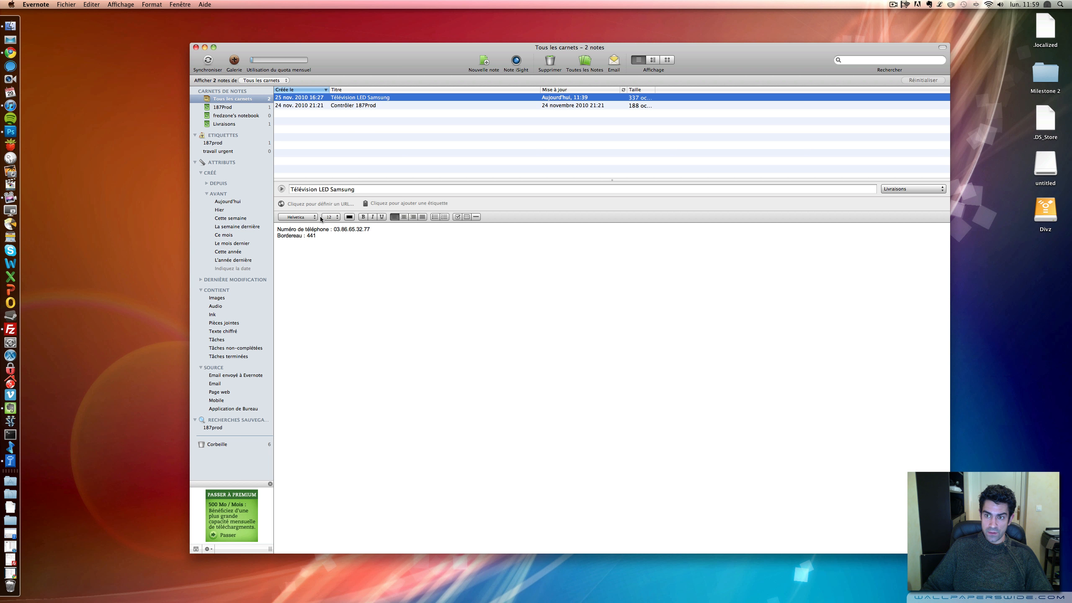
{"action": "left_click", "coordinate": [888, 189]}
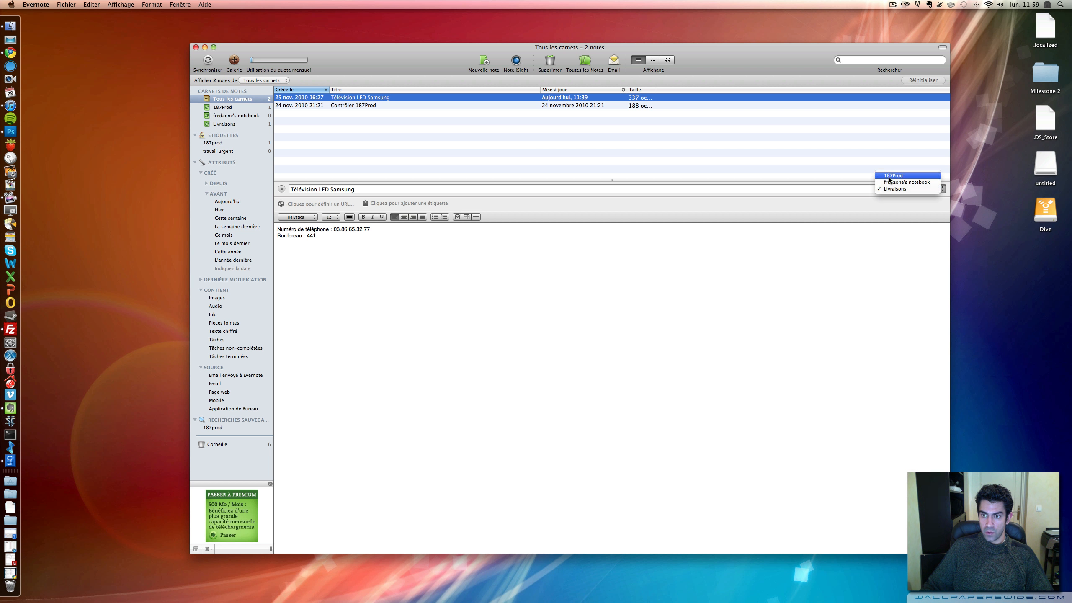
{"action": "left_click", "coordinate": [703, 291]}
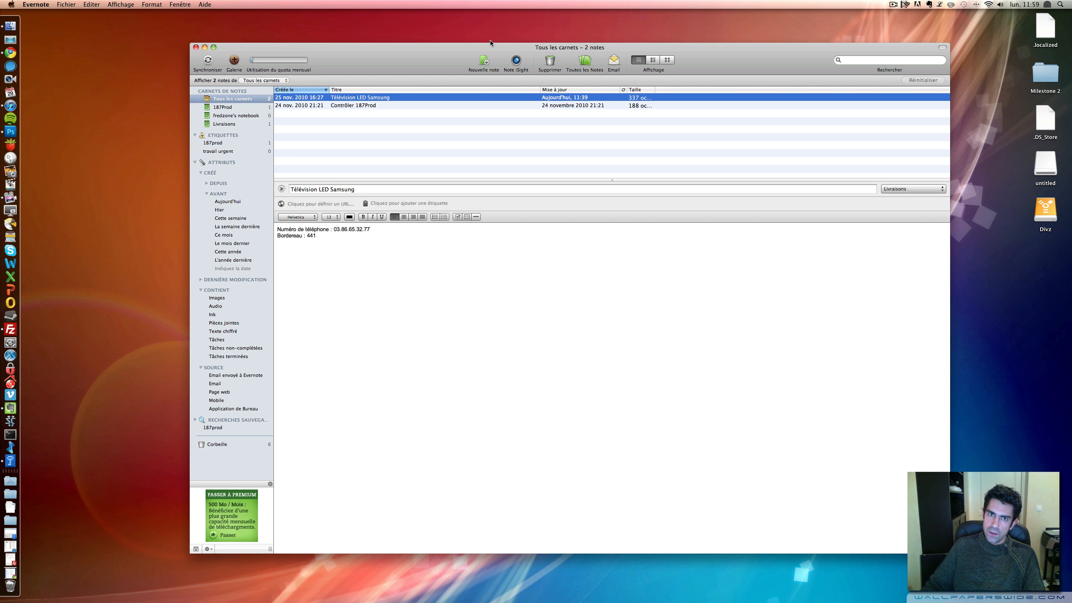
Step: Create a new note in fredzone's notebook and title it "Ma note textuelle de test"
{"action": "left_click", "coordinate": [484, 62]}
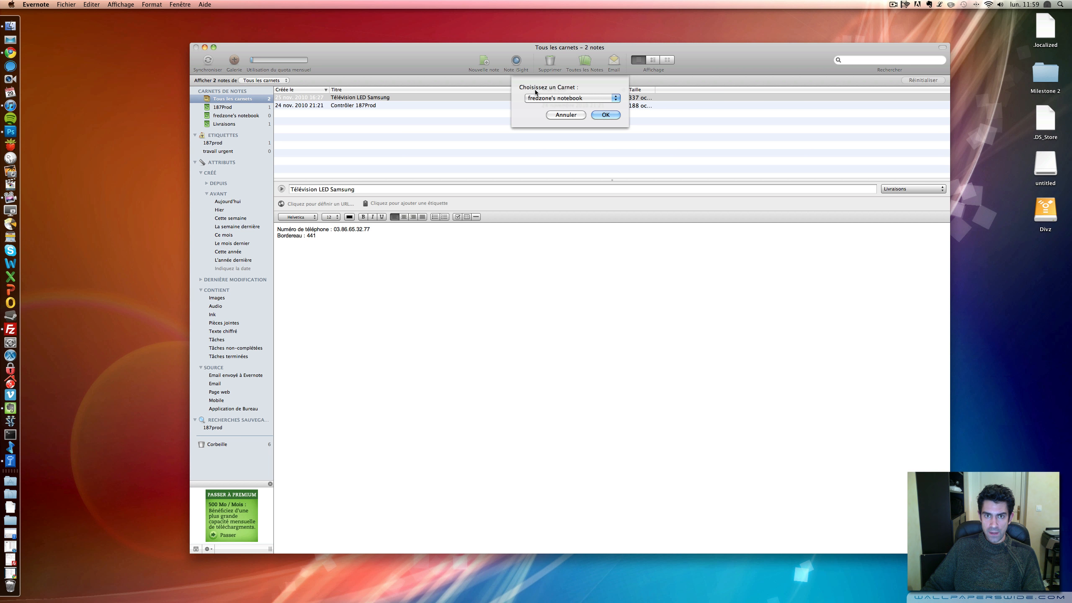
{"action": "left_click", "coordinate": [533, 99]}
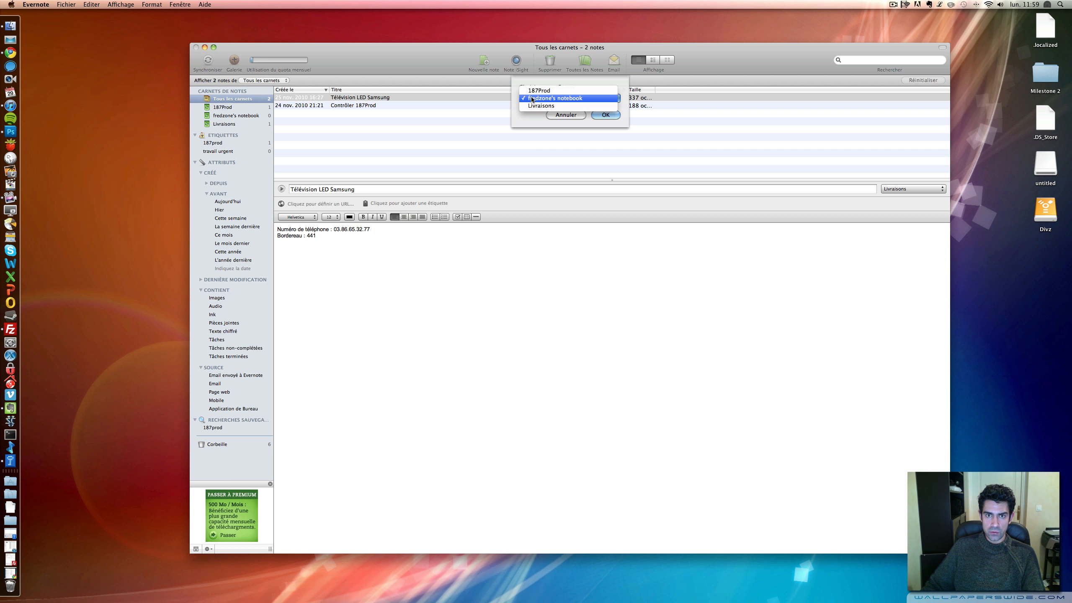
{"action": "left_click", "coordinate": [538, 99]}
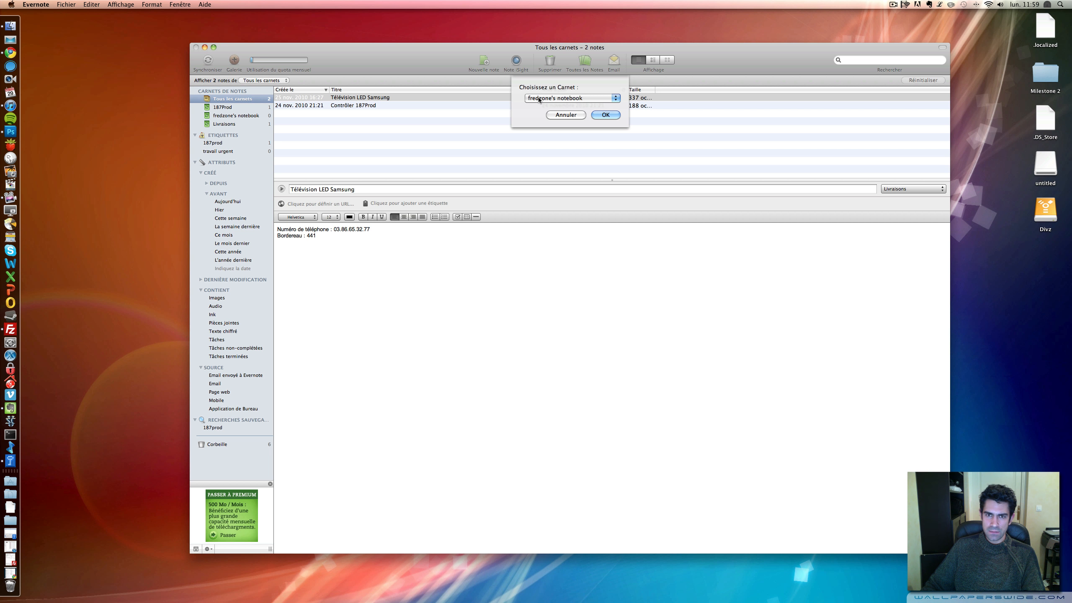
{"action": "left_click", "coordinate": [599, 114]}
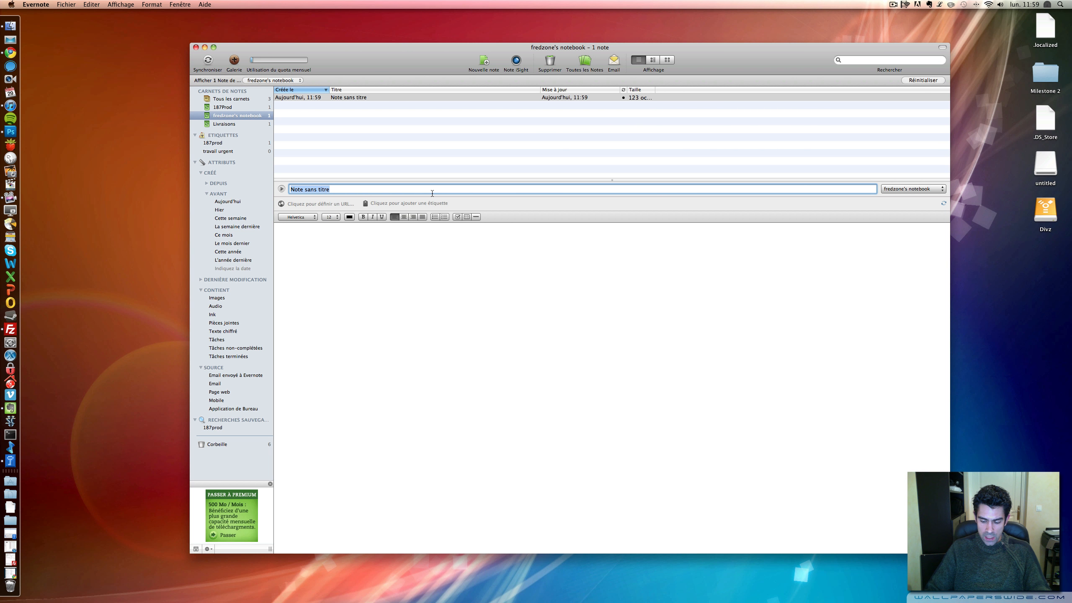
{"action": "type", "text": "M"}
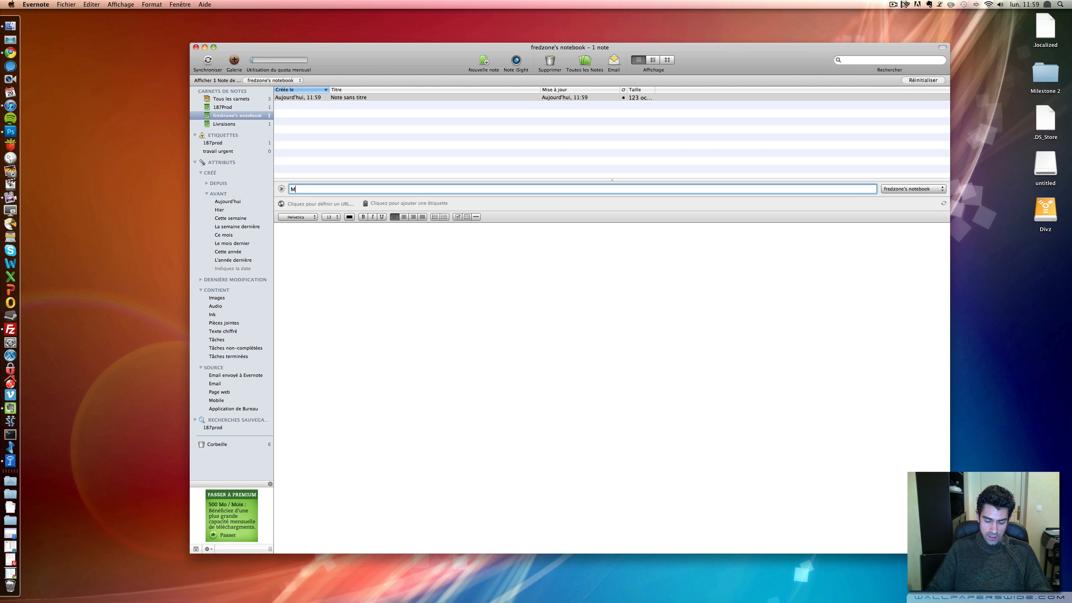
{"action": "type", "text": "a note tex"}
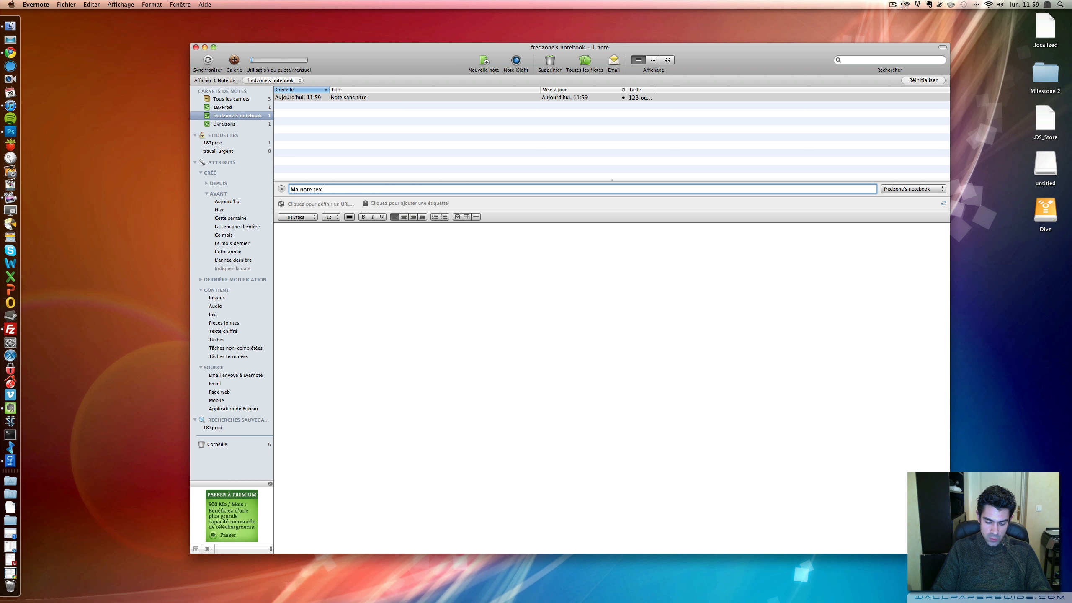
{"action": "type", "text": "tuelle de test"}
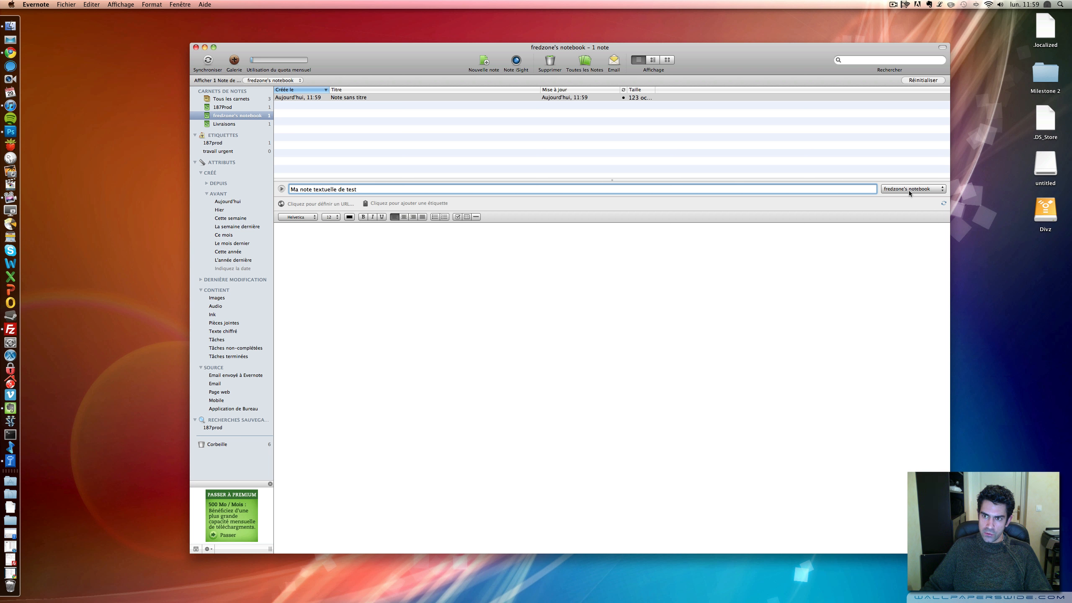
Step: Expand the note's details, fill in the author's first name, and view the location form, leaving its coordinates empty
{"action": "left_click", "coordinate": [281, 190]}
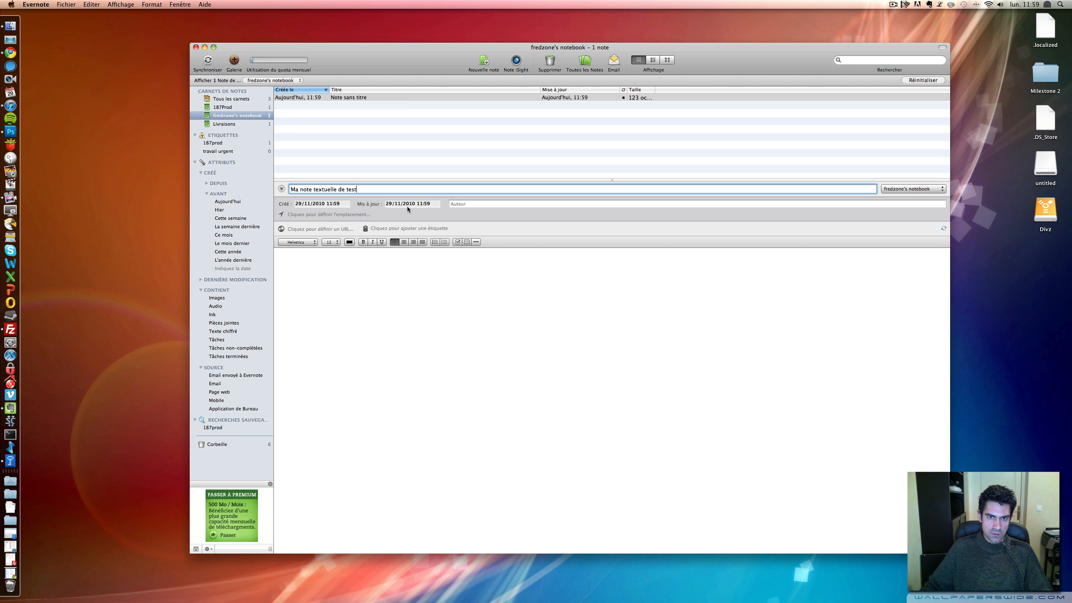
{"action": "left_click", "coordinate": [463, 204]}
{"action": "type", "text": "F"}
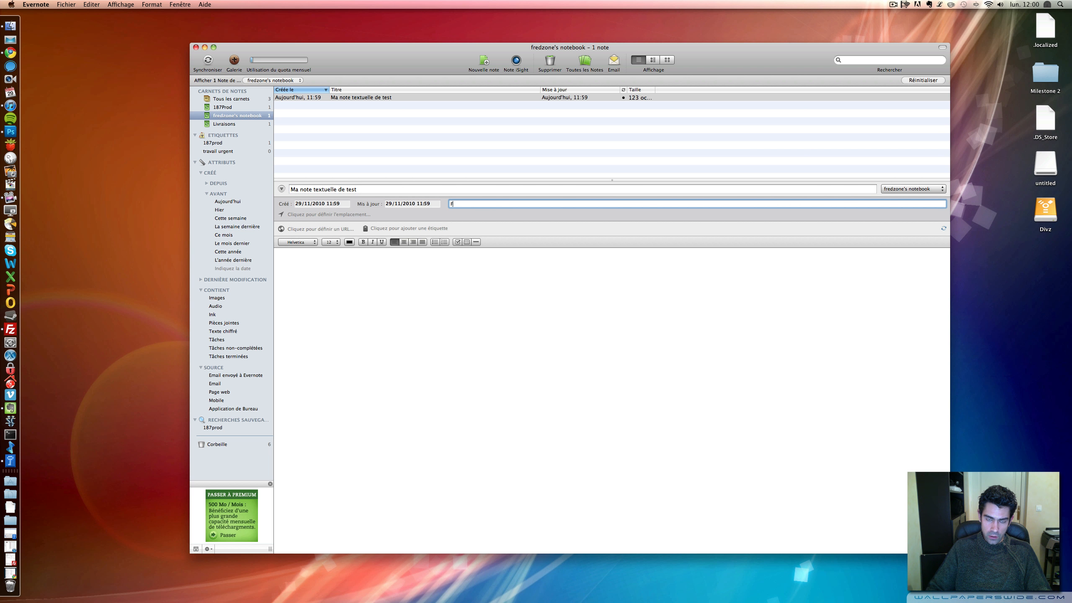
{"action": "type", "text": "red"}
{"action": "left_click", "coordinate": [326, 214]}
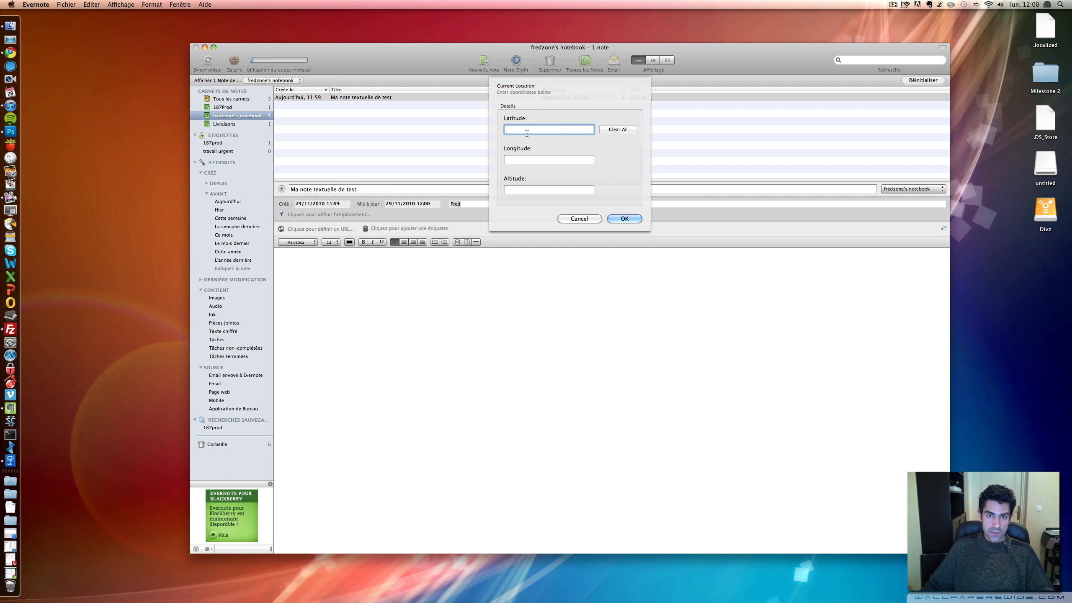
{"action": "left_click", "coordinate": [617, 218]}
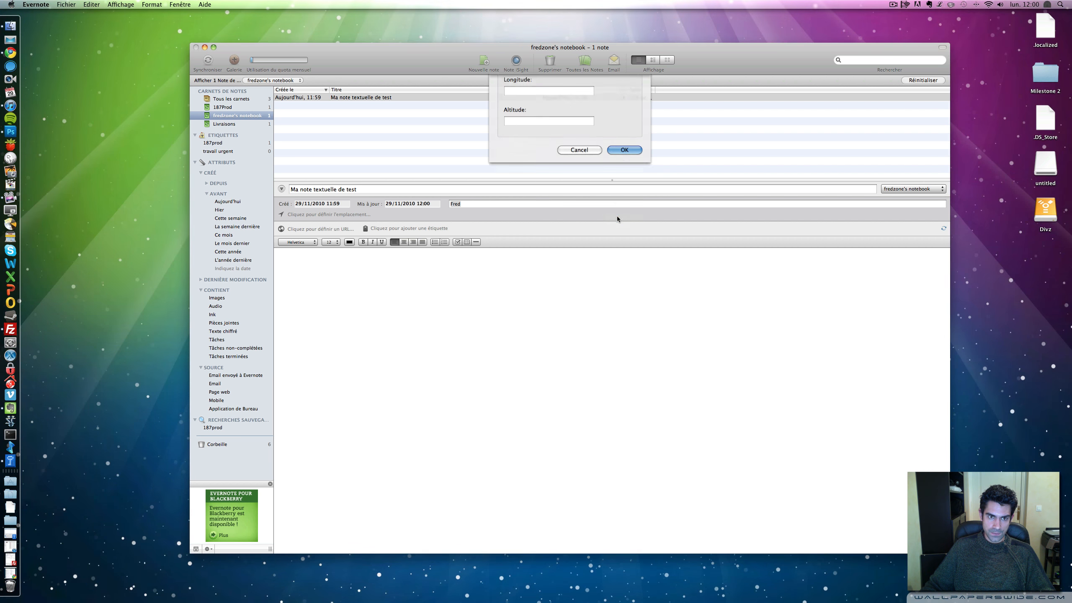
{"action": "left_click", "coordinate": [320, 229]}
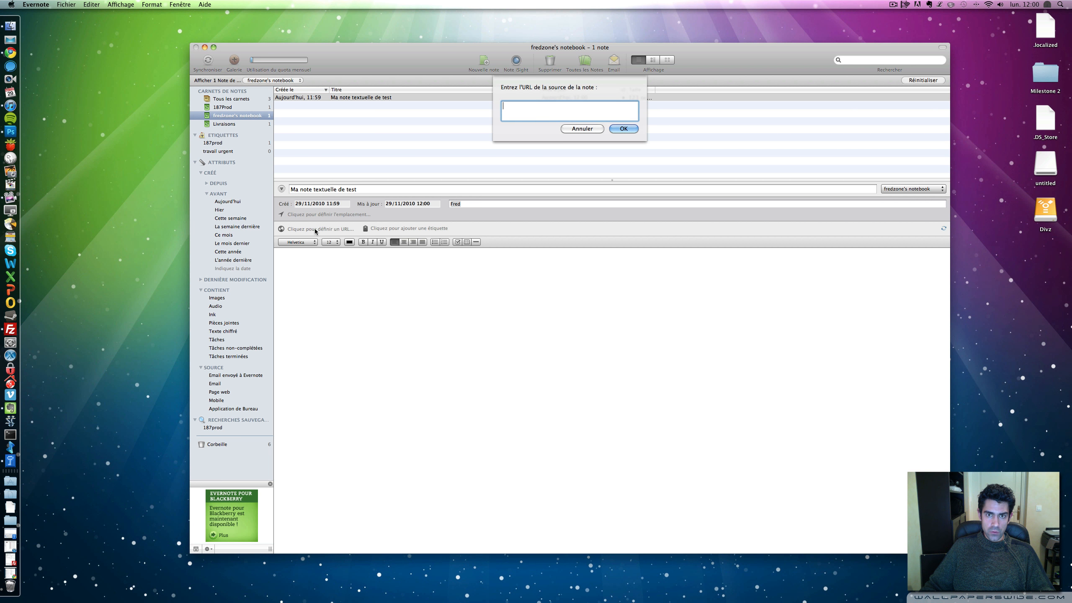
{"action": "type", "text": "http:/"}
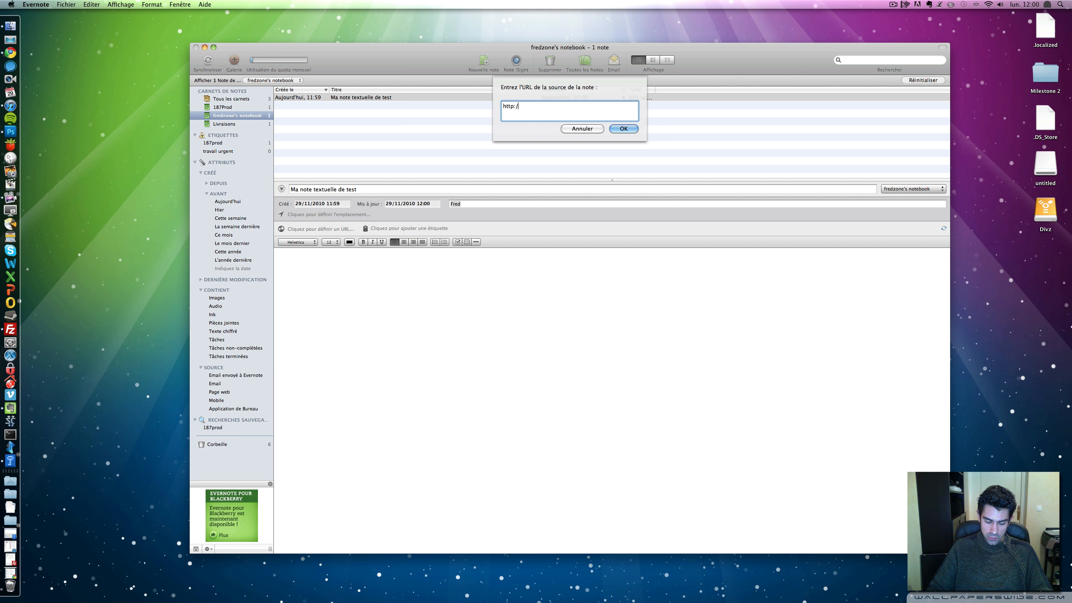
{"action": "type", "text": "/www.google.fr"}
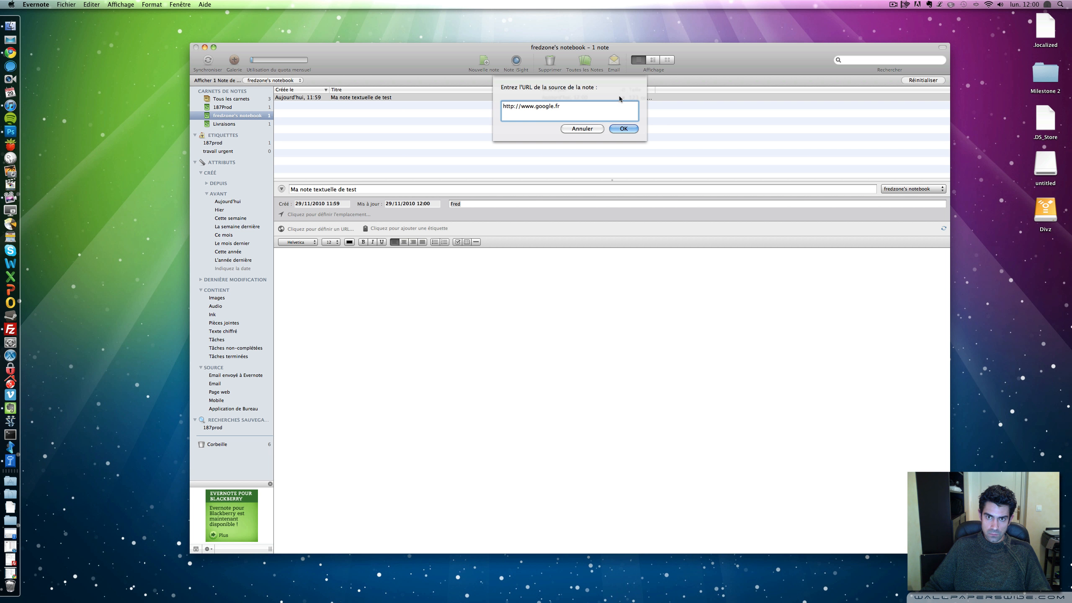
{"action": "left_click", "coordinate": [623, 128]}
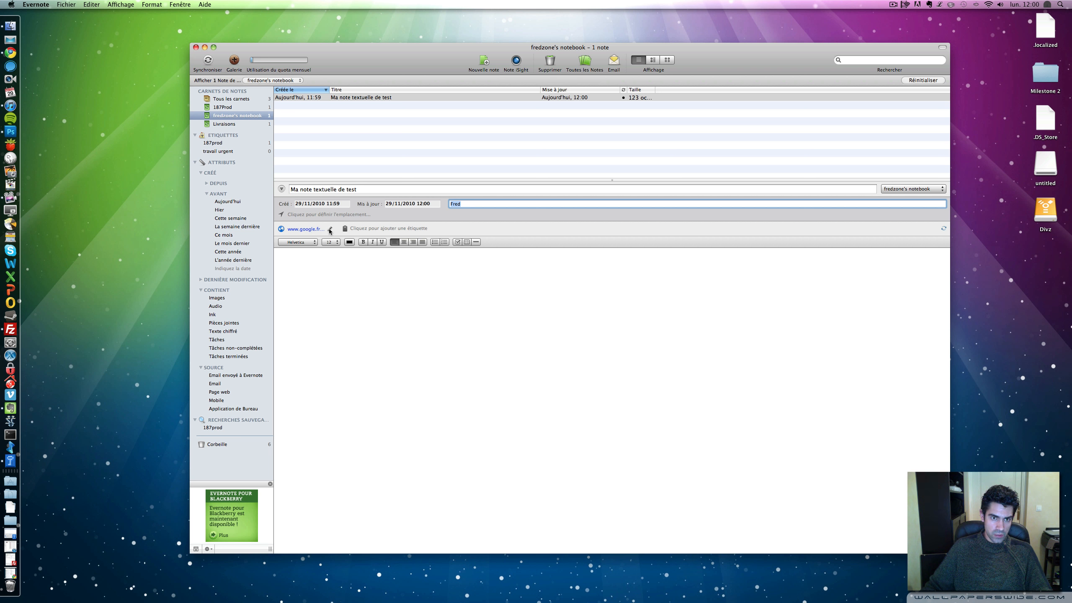
Step: Tag the note with test, lol, screencast, and "note de" followed by the author's first name
{"action": "left_click", "coordinate": [355, 229]}
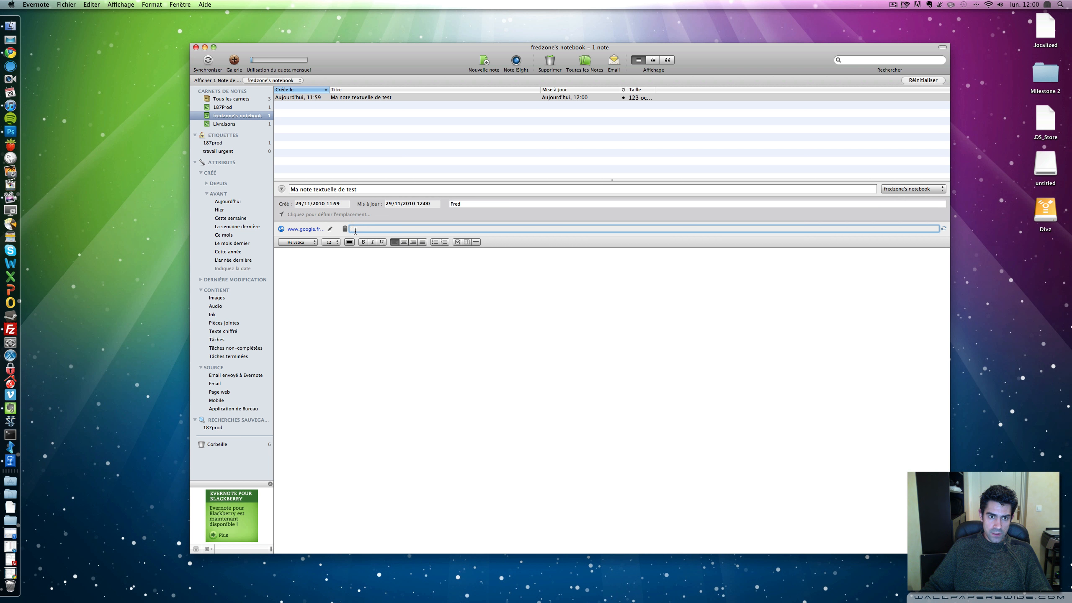
{"action": "type", "text": "test"}
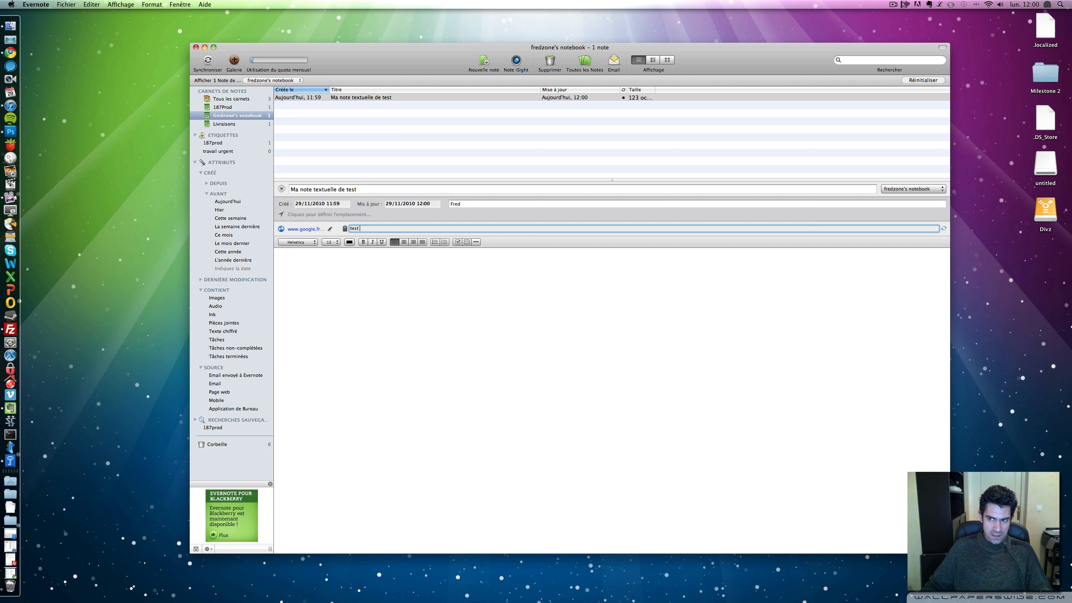
{"action": "key", "text": "Return"}
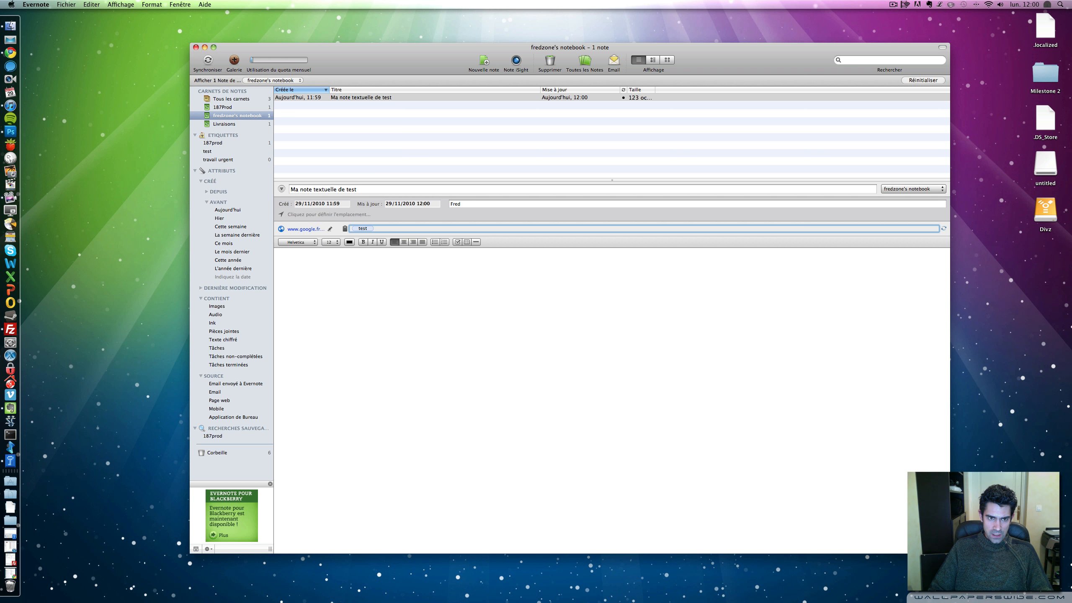
{"action": "type", "text": "lol"}
{"action": "key", "text": "Return"}
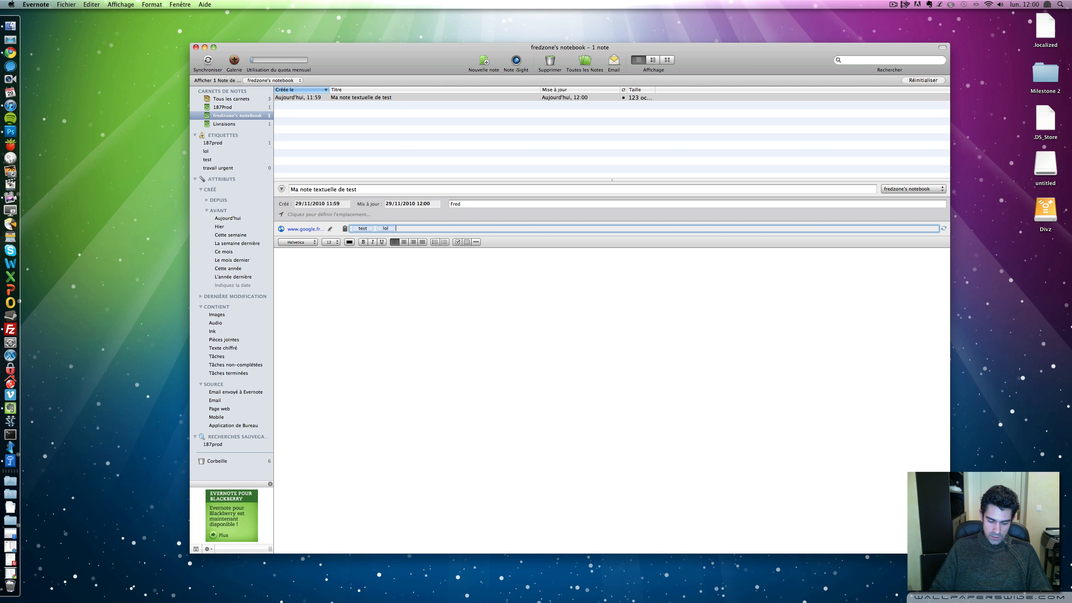
{"action": "type", "text": "screencast"}
{"action": "key", "text": "Return"}
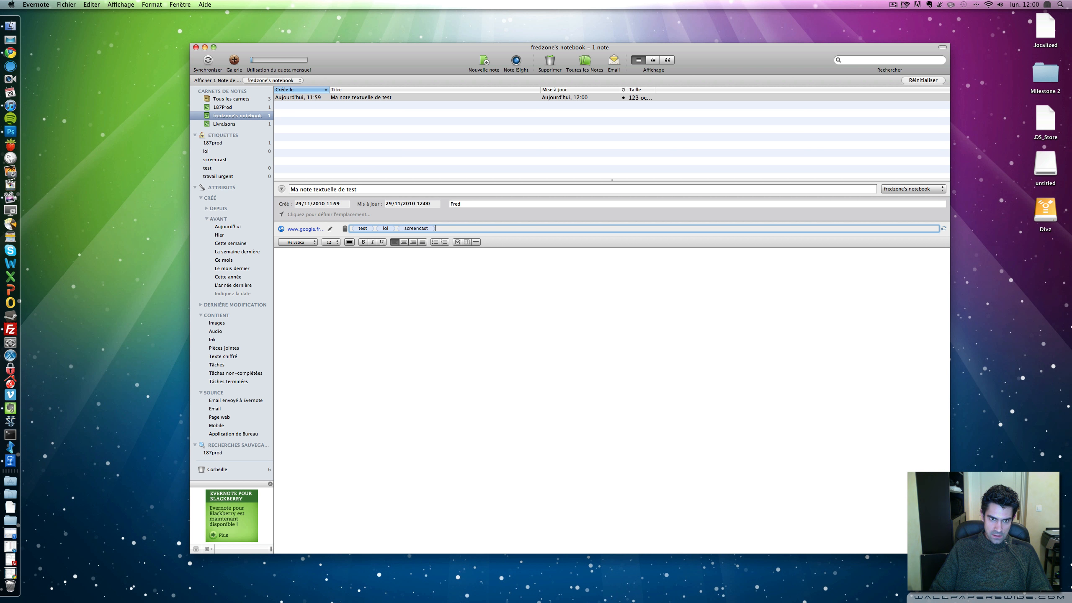
{"action": "type", "text": "note de fred"}
{"action": "key", "text": "Return"}
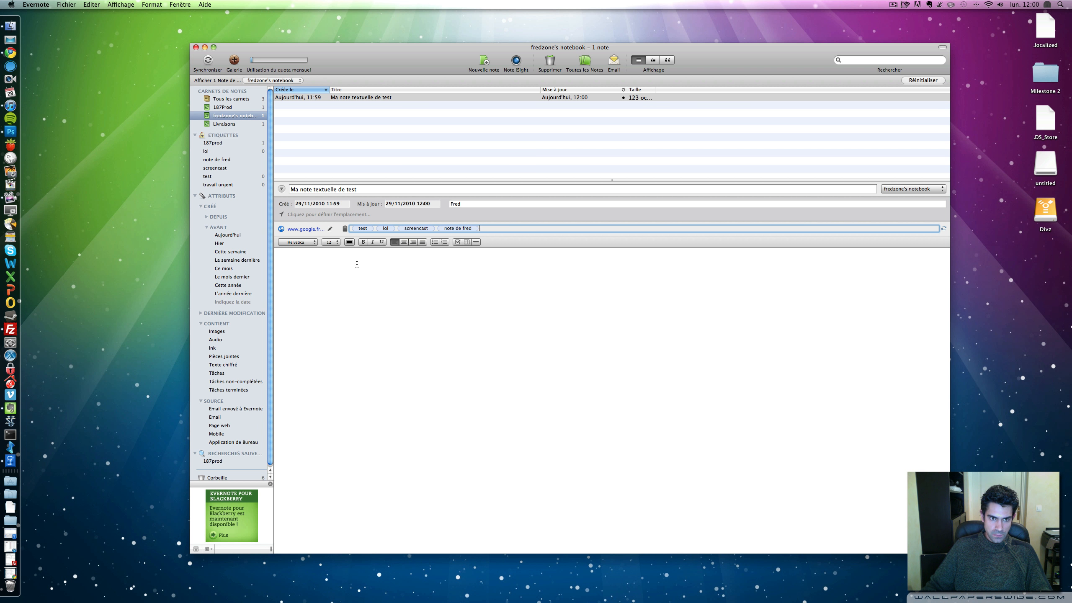
Step: Fill the note's body with five lines of random filler letters such as "dsfdsfdsf"
{"action": "left_click", "coordinate": [356, 264]}
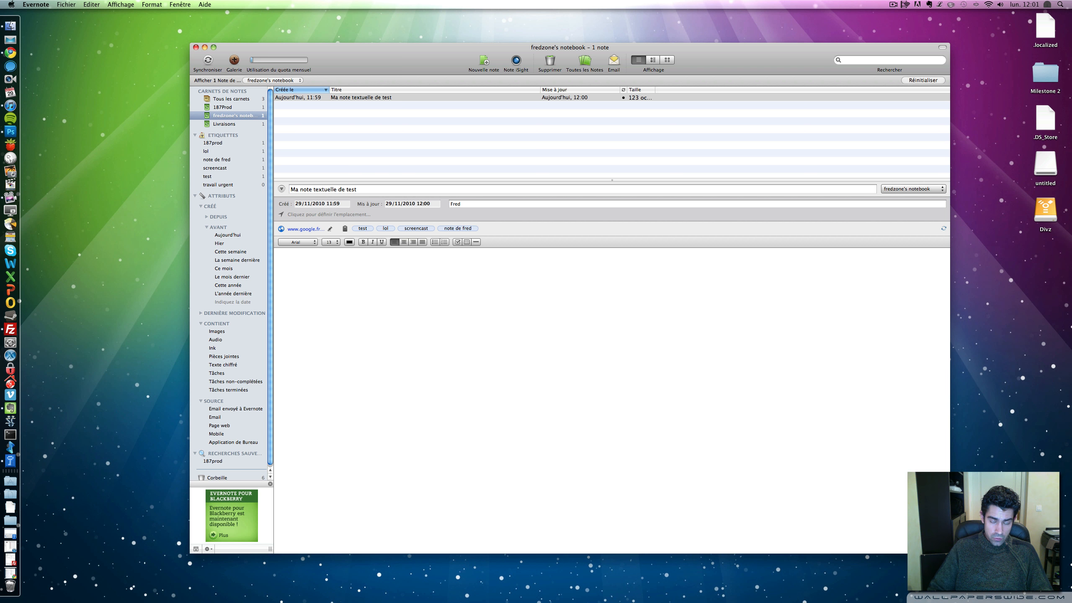
{"action": "type", "text": "ddsfdsfdfdsfdsfdsfdsf"}
{"action": "key", "text": "Return"}
{"action": "type", "text": "dsfdsfdsfdsfdsfdsfds"}
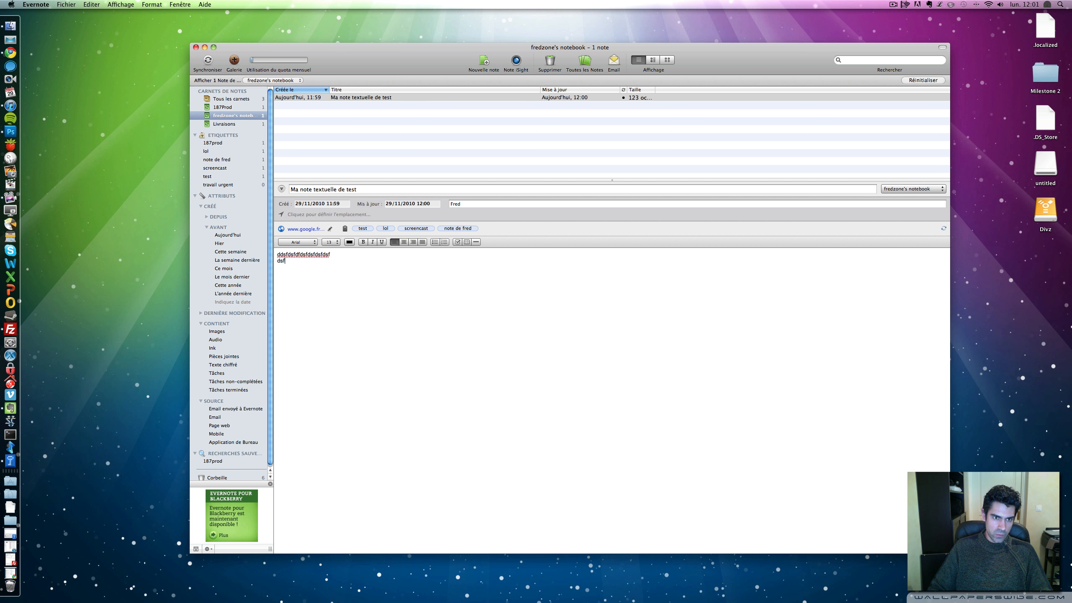
{"action": "key", "text": "Return"}
{"action": "type", "text": "fdsfdsfdsfdsfds"}
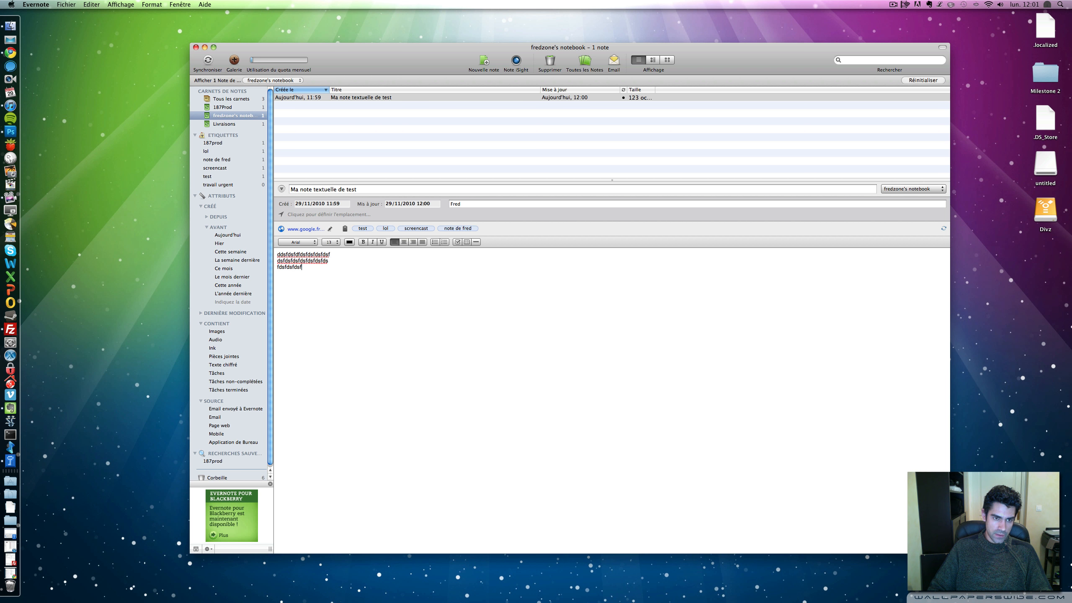
{"action": "key", "text": "Return"}
{"action": "type", "text": "dsfdsfdsfdsfdsf"}
{"action": "key", "text": "Return"}
{"action": "type", "text": "dsfdsfdsf"}
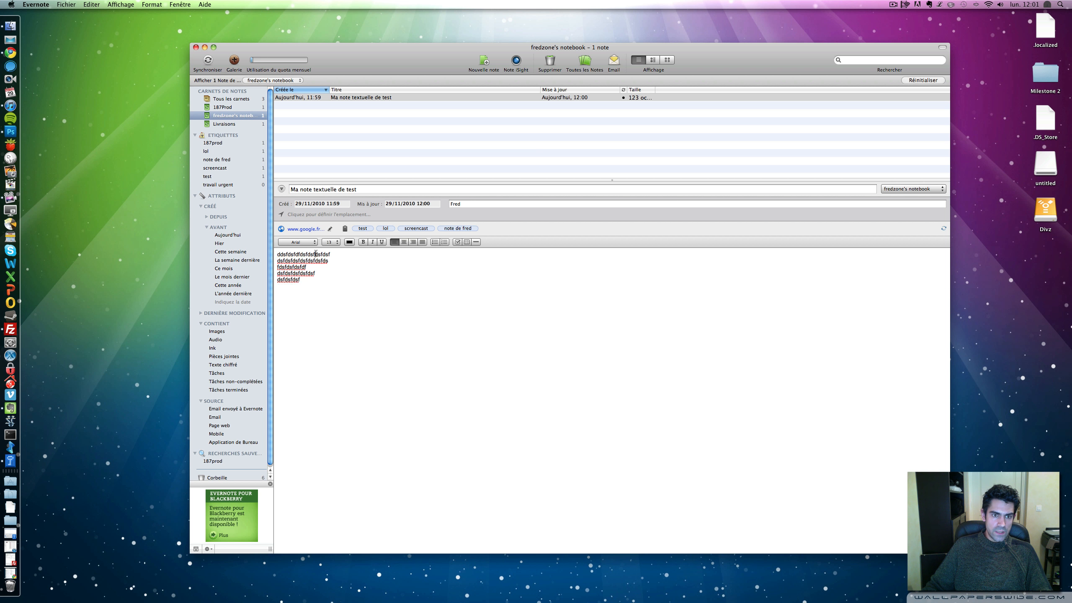
Step: Set the first line of the note's text to font size 24 and colour it green from the colour wheel
{"action": "double_click", "coordinate": [317, 254]}
{"action": "left_click", "coordinate": [330, 242]}
{"action": "left_click", "coordinate": [329, 259]}
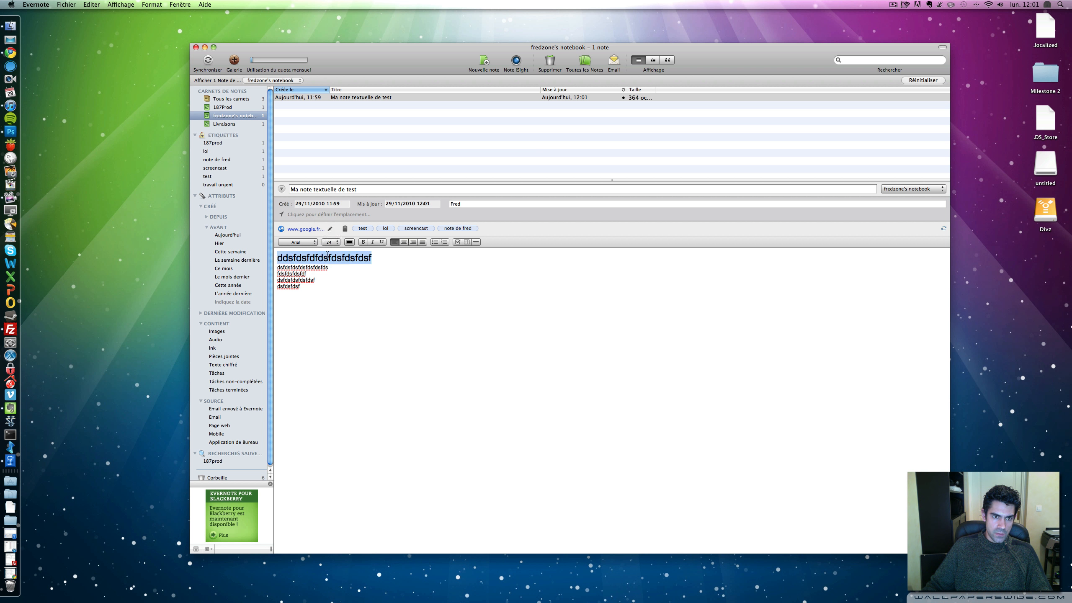
{"action": "left_click", "coordinate": [350, 242]}
{"action": "left_click", "coordinate": [395, 237]}
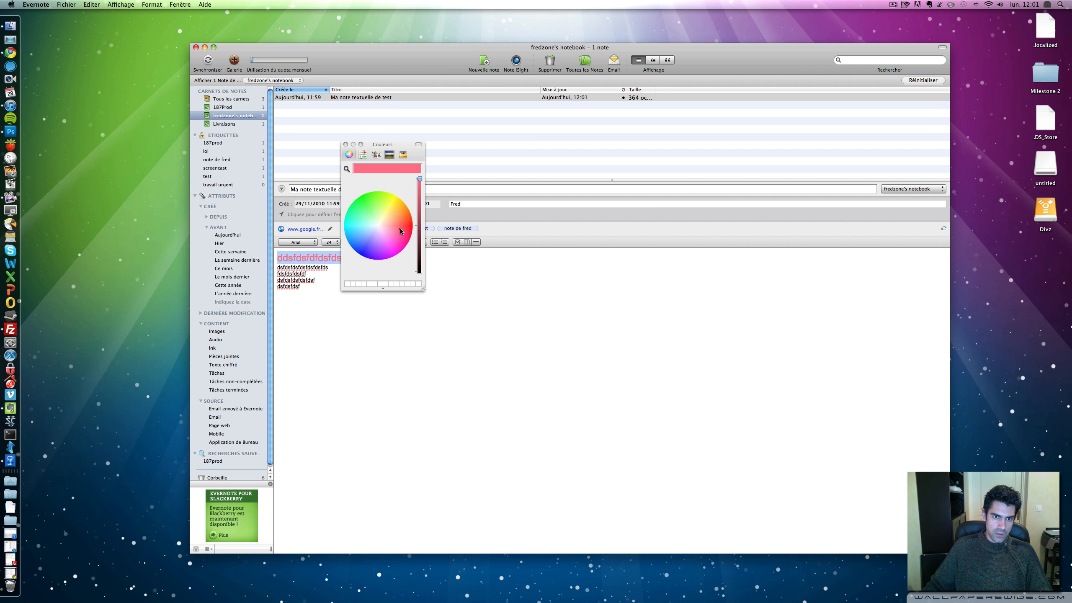
{"action": "left_click", "coordinate": [363, 206]}
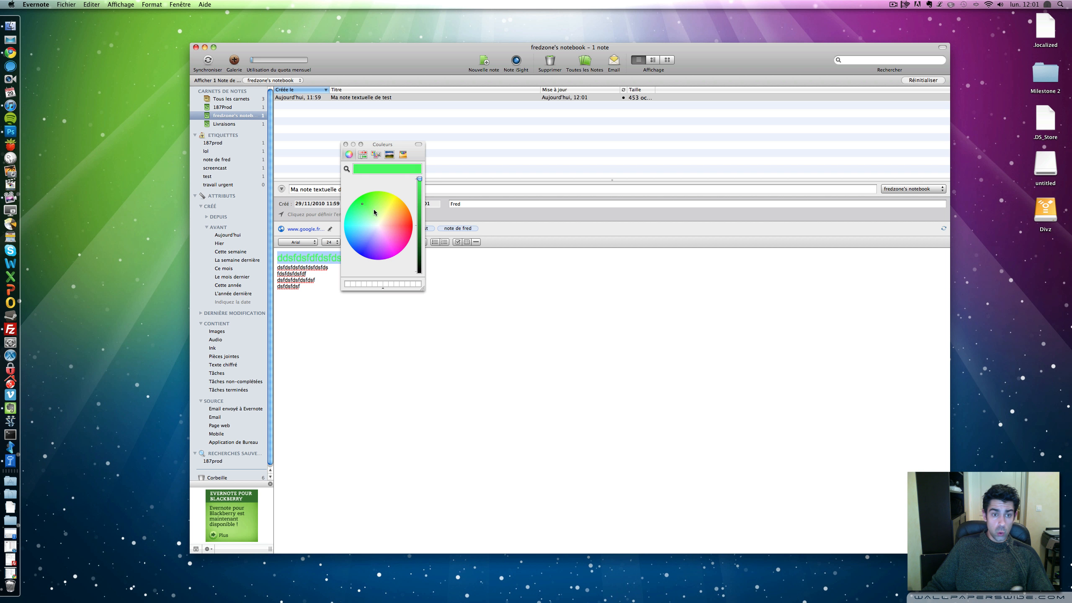
Step: Examine the colour picker's grayscale slider with its colour profiles and the Développeur and Apple palettes
{"action": "left_click", "coordinate": [362, 155]}
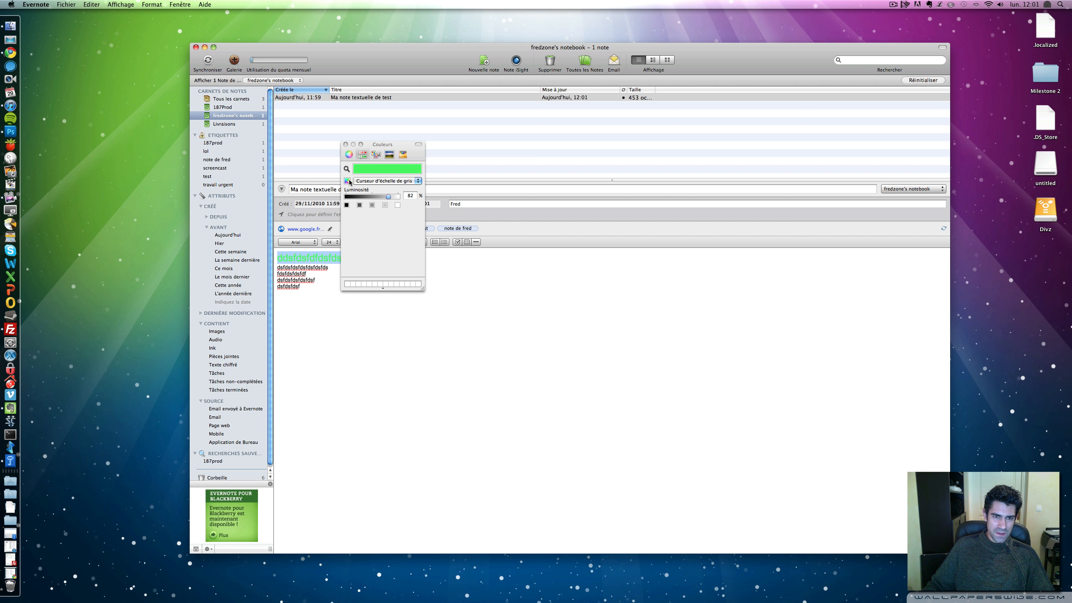
{"action": "left_click", "coordinate": [349, 182]}
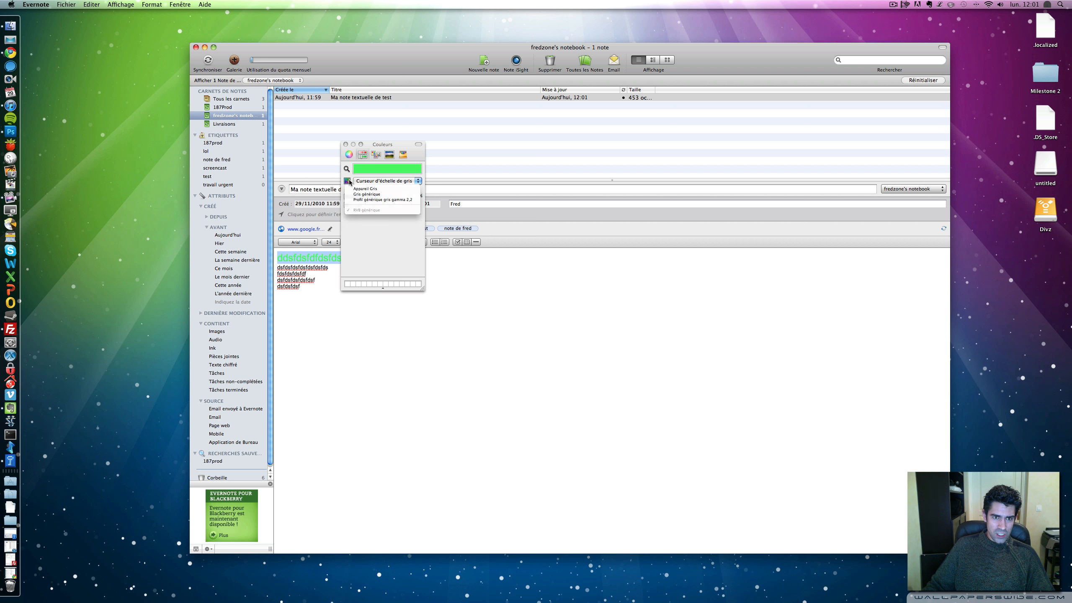
{"action": "left_click", "coordinate": [350, 182]}
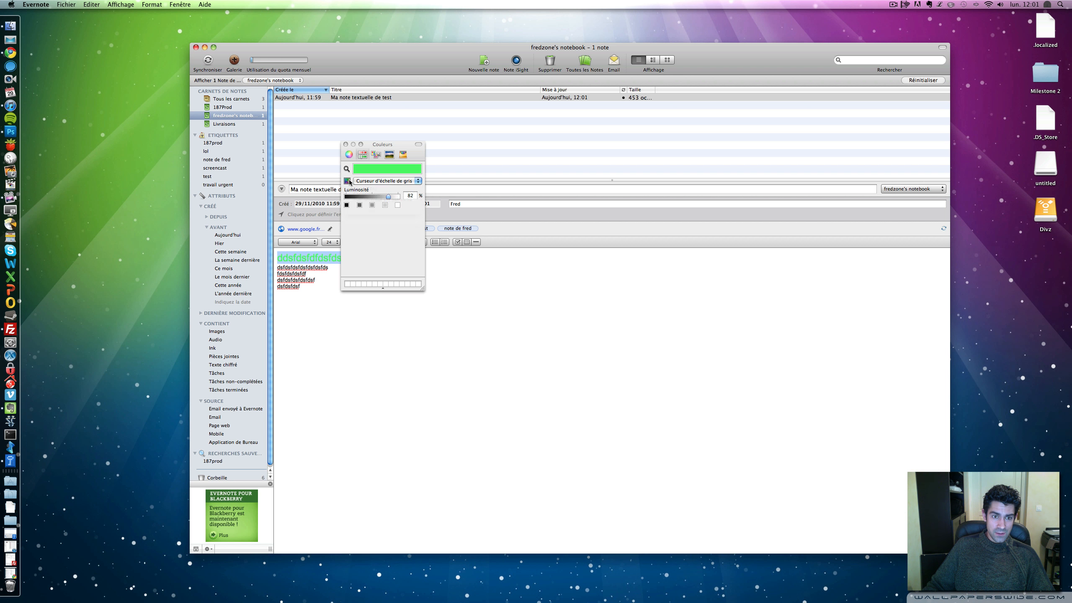
{"action": "left_click", "coordinate": [375, 155]}
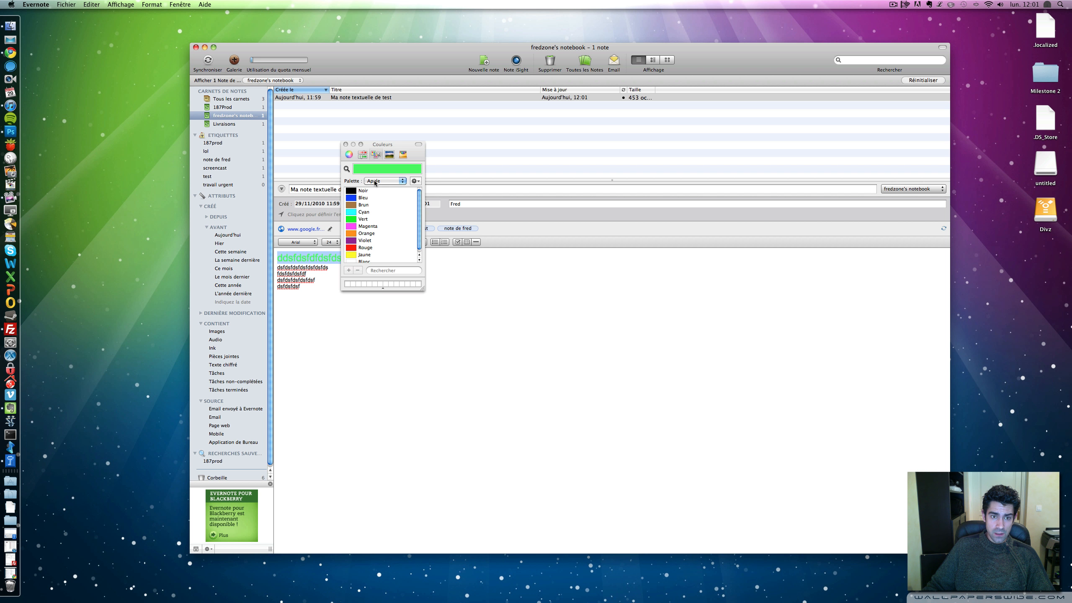
{"action": "left_click", "coordinate": [376, 180]}
{"action": "left_click", "coordinate": [370, 174]}
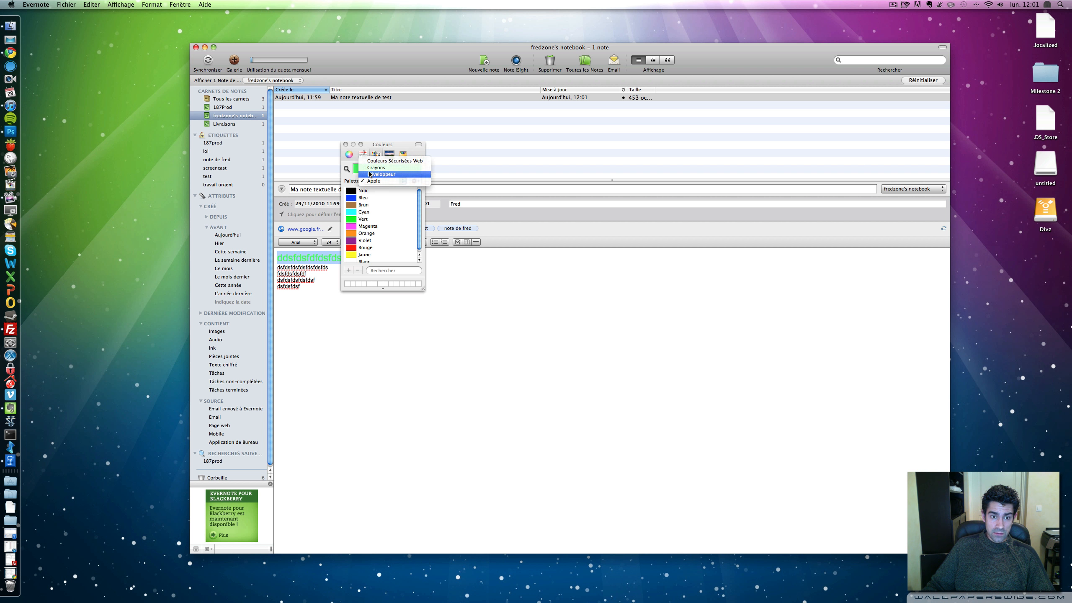
{"action": "left_click", "coordinate": [373, 181]}
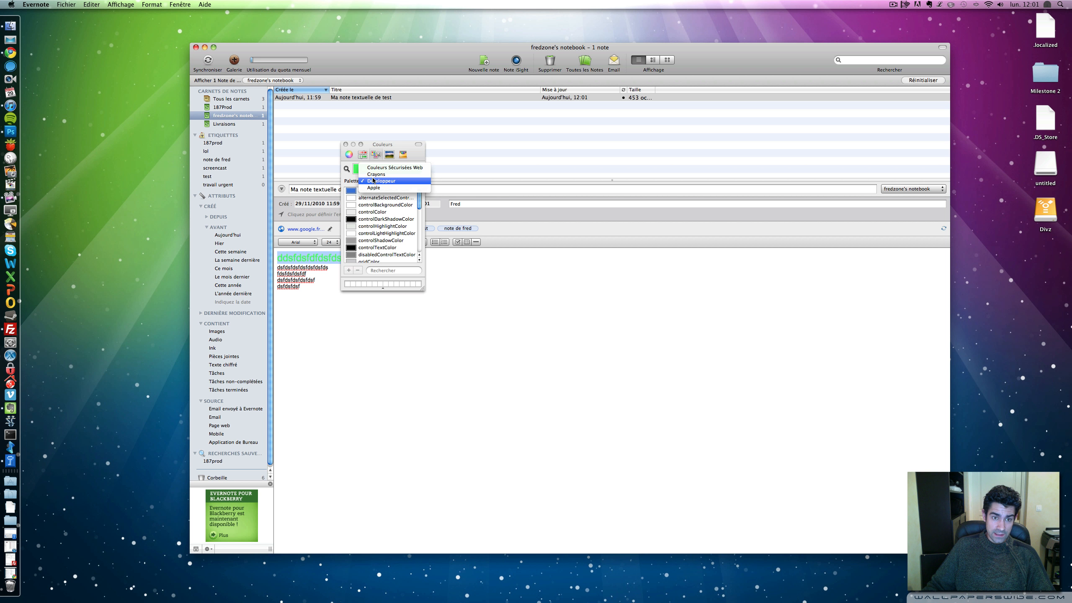
{"action": "left_click", "coordinate": [375, 188]}
Step: Try a darker green from the spectrum on the first line, recolour it with the Mandarine crayon, and close the colour picker
{"action": "left_click", "coordinate": [388, 155]}
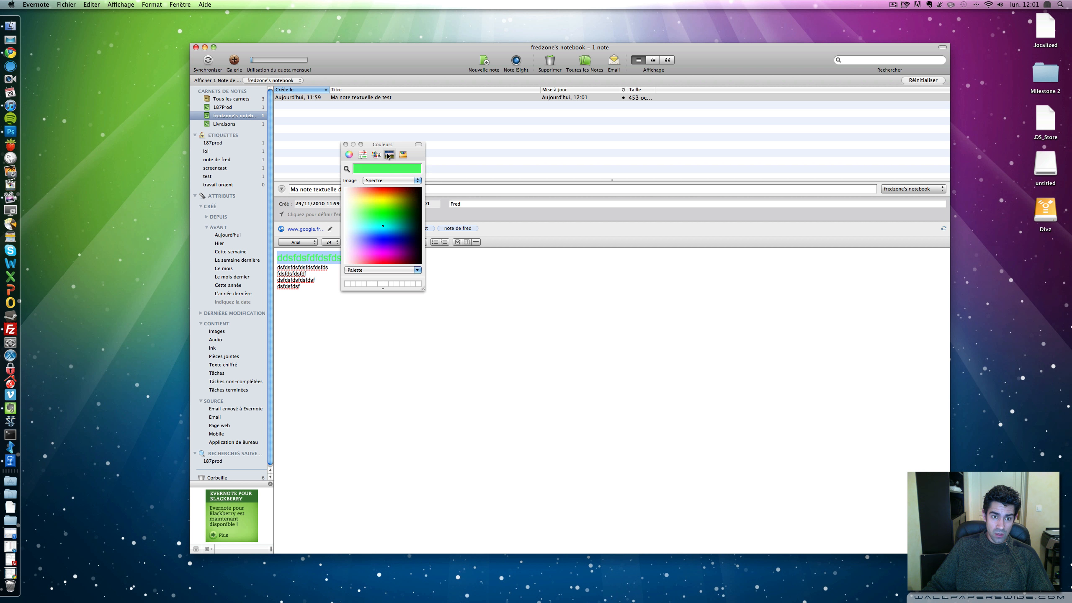
{"action": "left_click", "coordinate": [392, 206]}
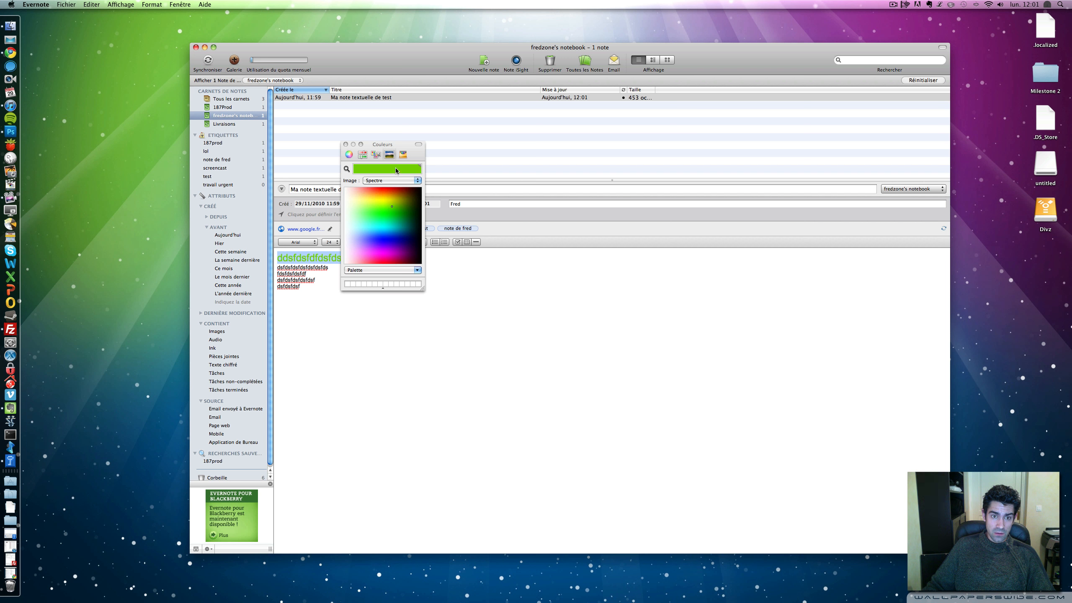
{"action": "left_click", "coordinate": [402, 155]}
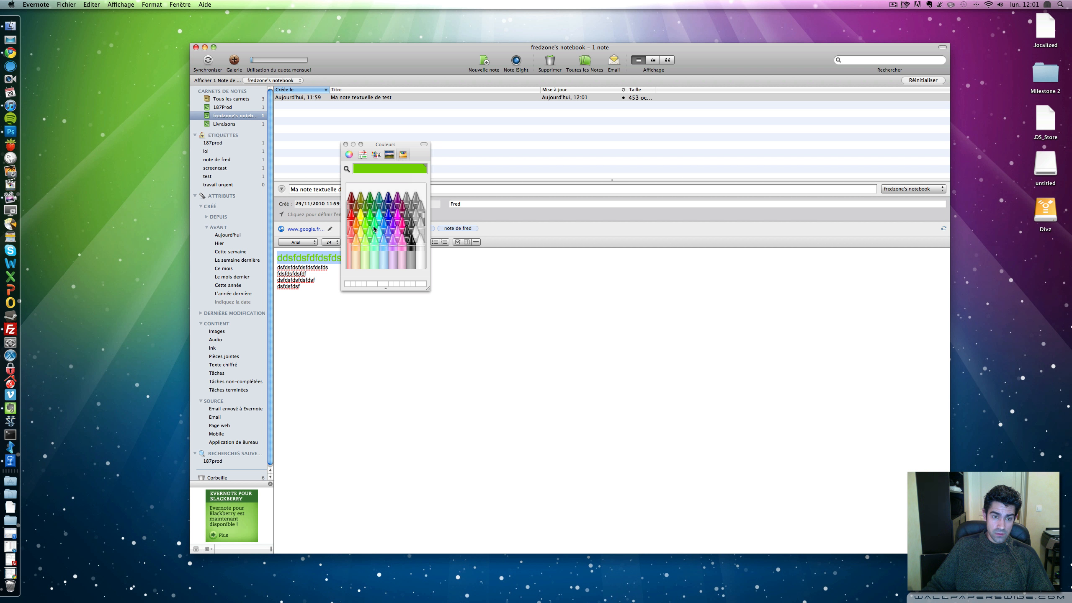
{"action": "left_click", "coordinate": [355, 224]}
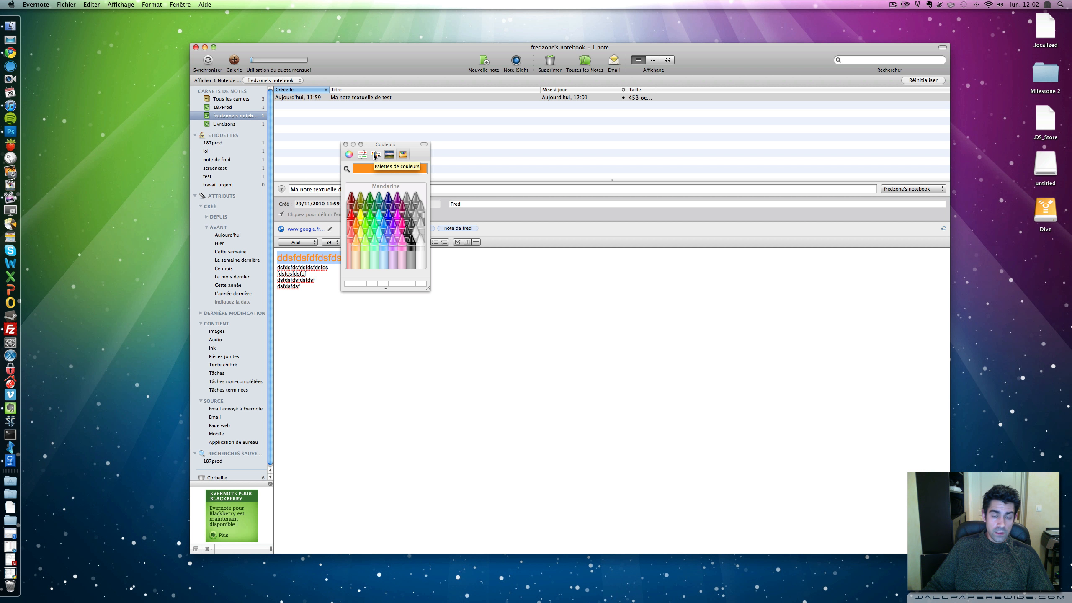
{"action": "left_click", "coordinate": [346, 144]}
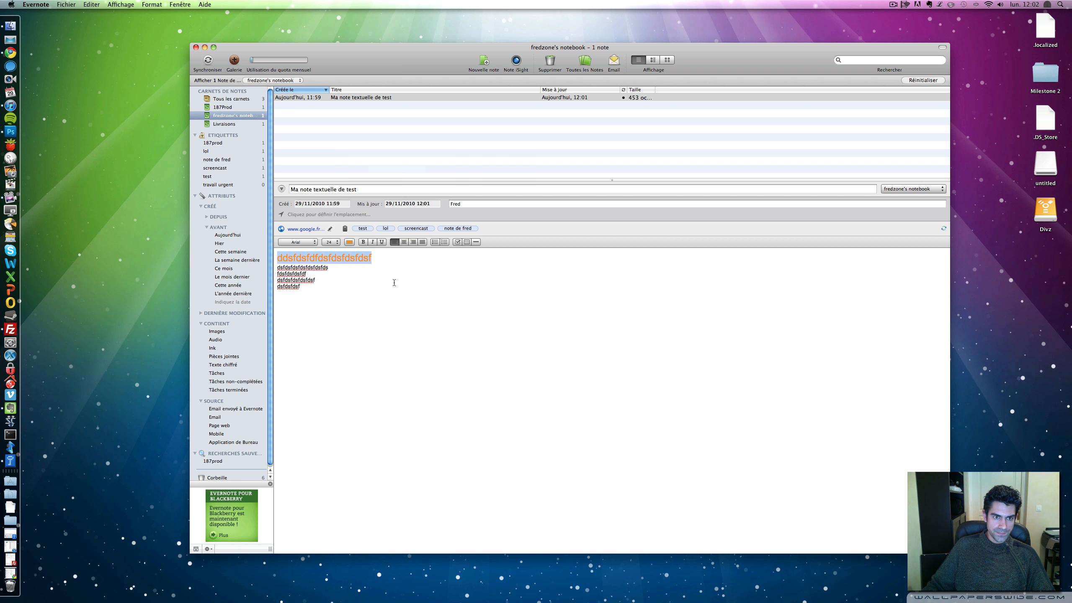
Step: Make the second line of the note bold and the last line italic
{"action": "double_click", "coordinate": [321, 268]}
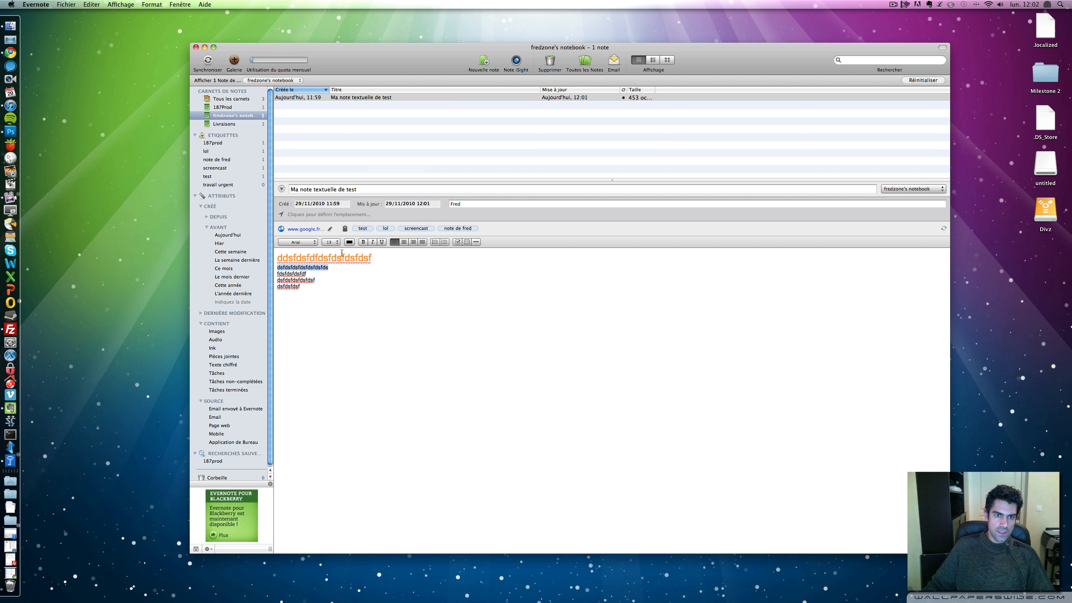
{"action": "left_click", "coordinate": [363, 242]}
{"action": "double_click", "coordinate": [288, 286]}
{"action": "left_click", "coordinate": [372, 242]}
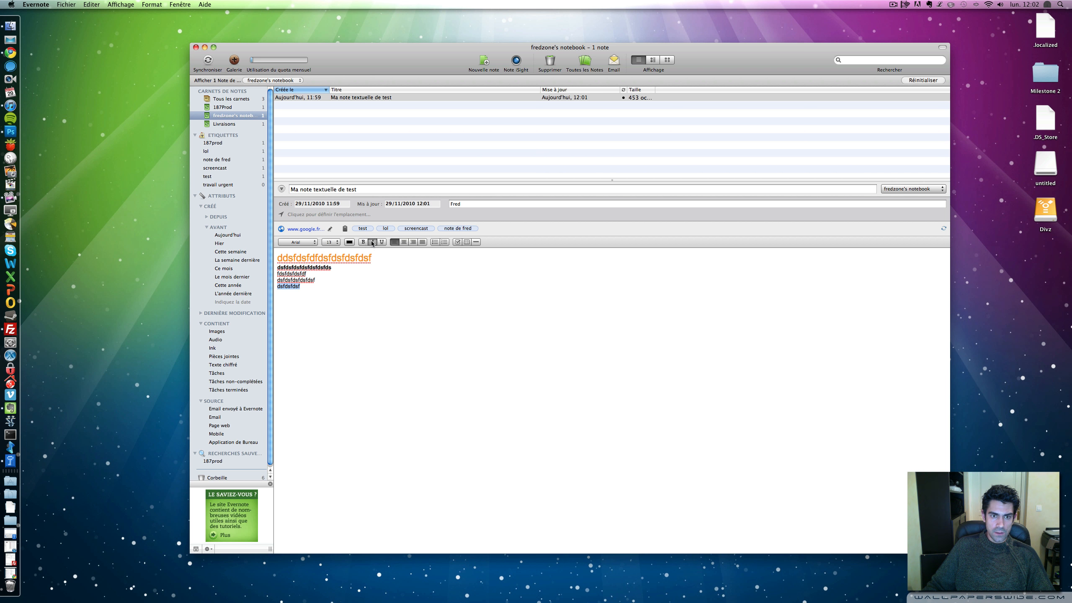
{"action": "left_click", "coordinate": [339, 284]}
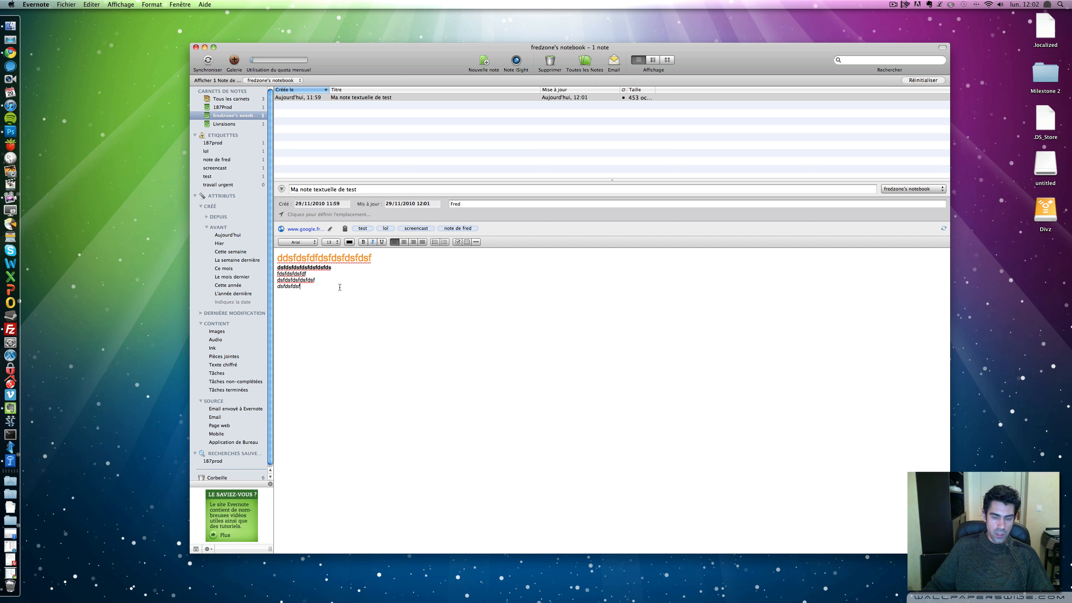
Step: Add three checkbox items below the text, labelled tâche 1, tâche 2 and tâche 3
{"action": "left_click", "coordinate": [457, 242]}
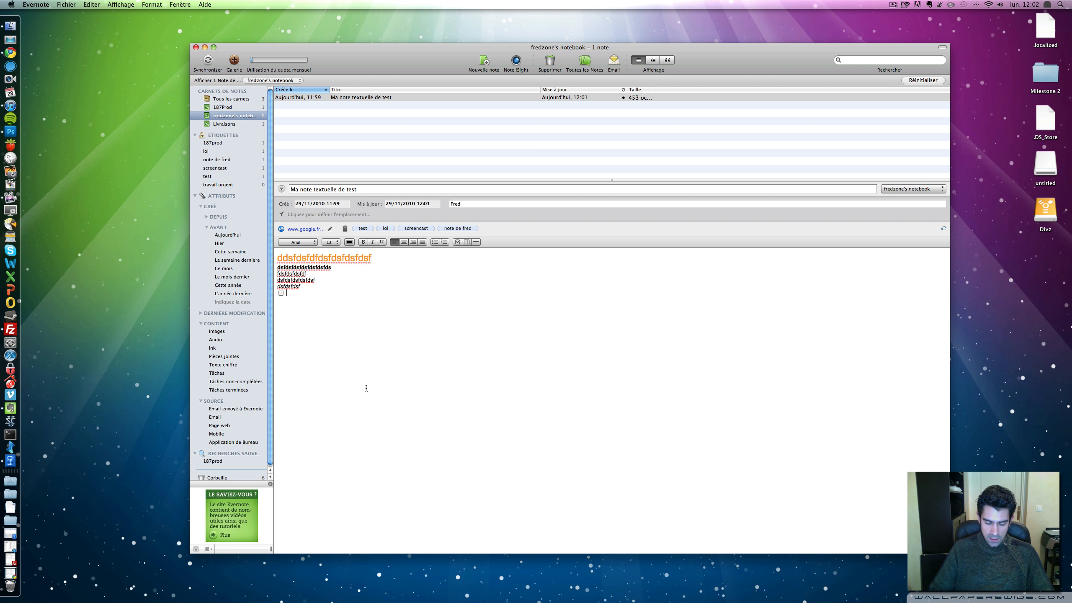
{"action": "type", "text": "tâche 1"}
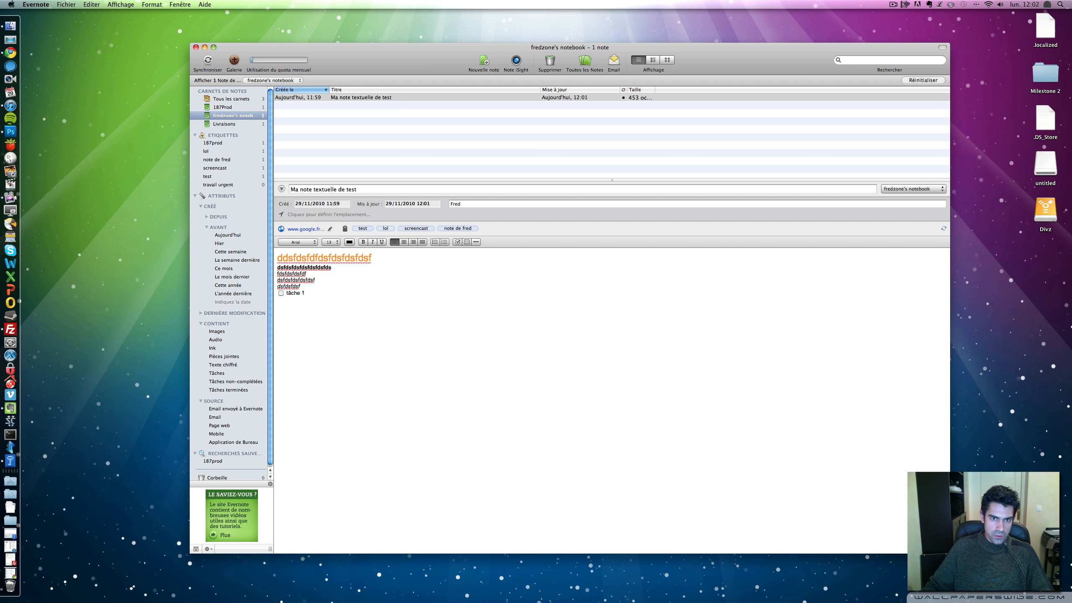
{"action": "left_click", "coordinate": [456, 245]}
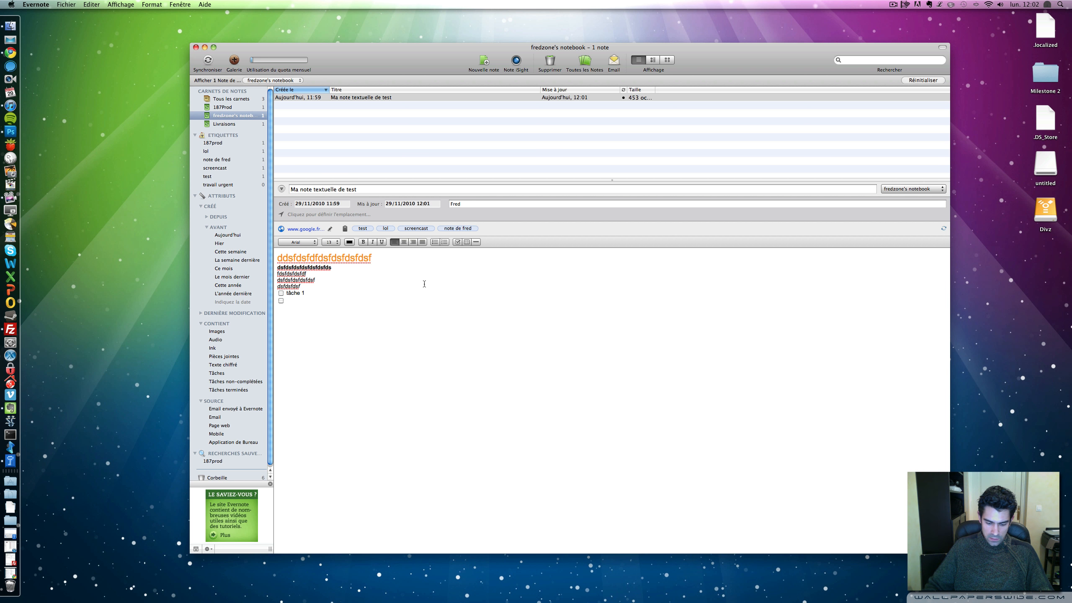
{"action": "type", "text": "t^"}
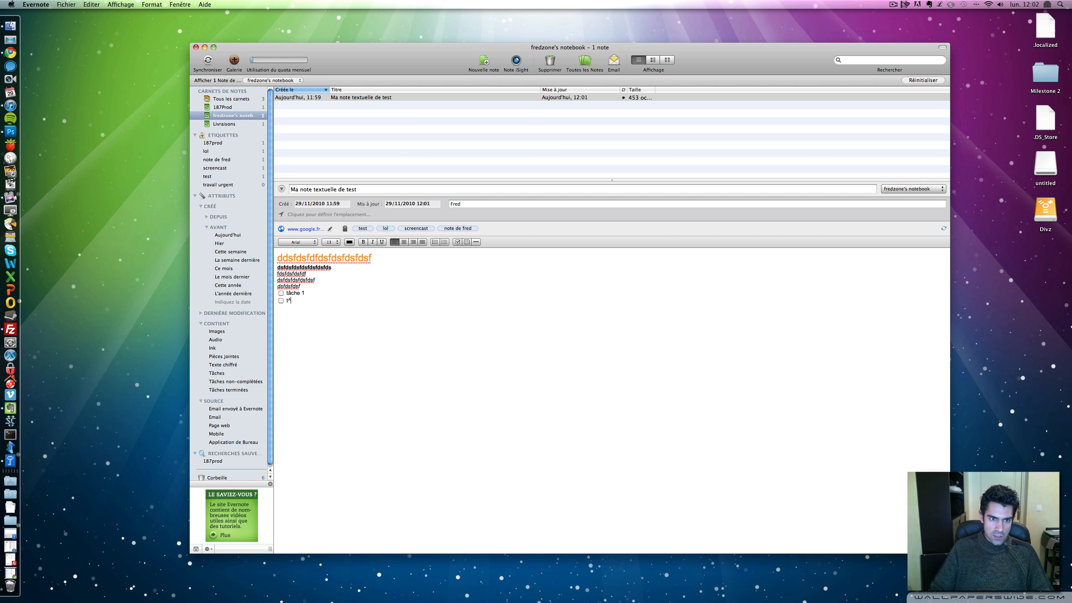
{"action": "type", "text": "âche 2"}
{"action": "left_click", "coordinate": [456, 243]}
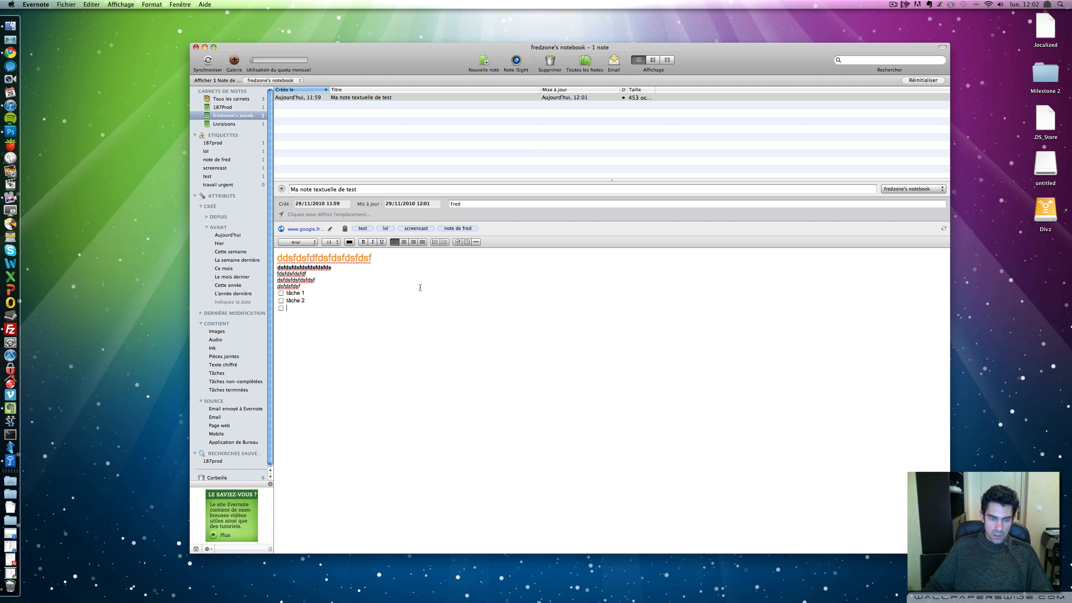
{"action": "type", "text": "tâche 3"}
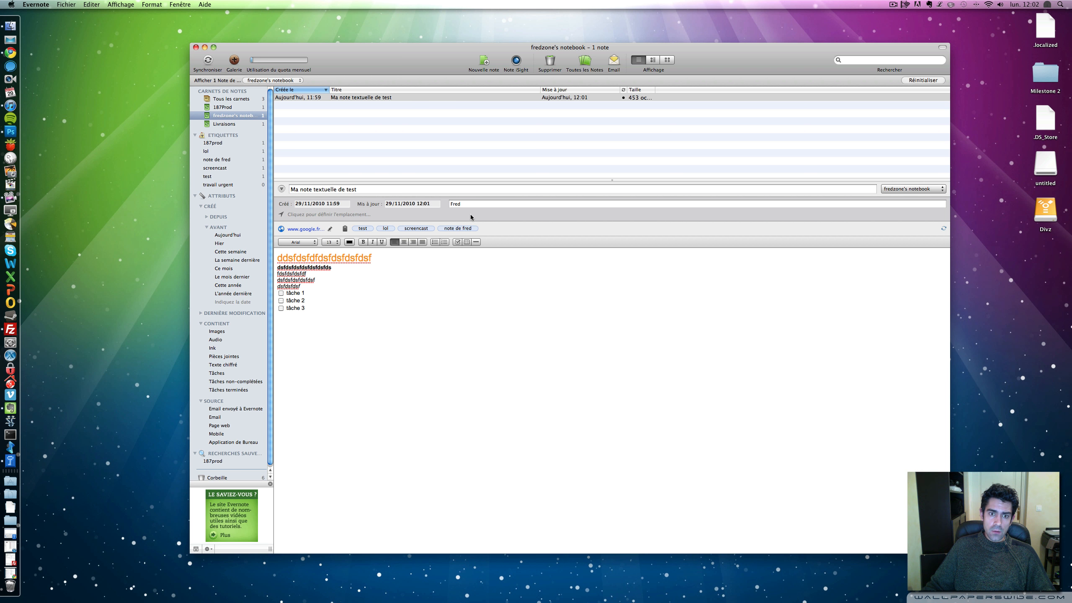
Step: Insert a table with 2 rows and 2 columns, at 100% of the page width, below the checkbox items
{"action": "left_click", "coordinate": [466, 241]}
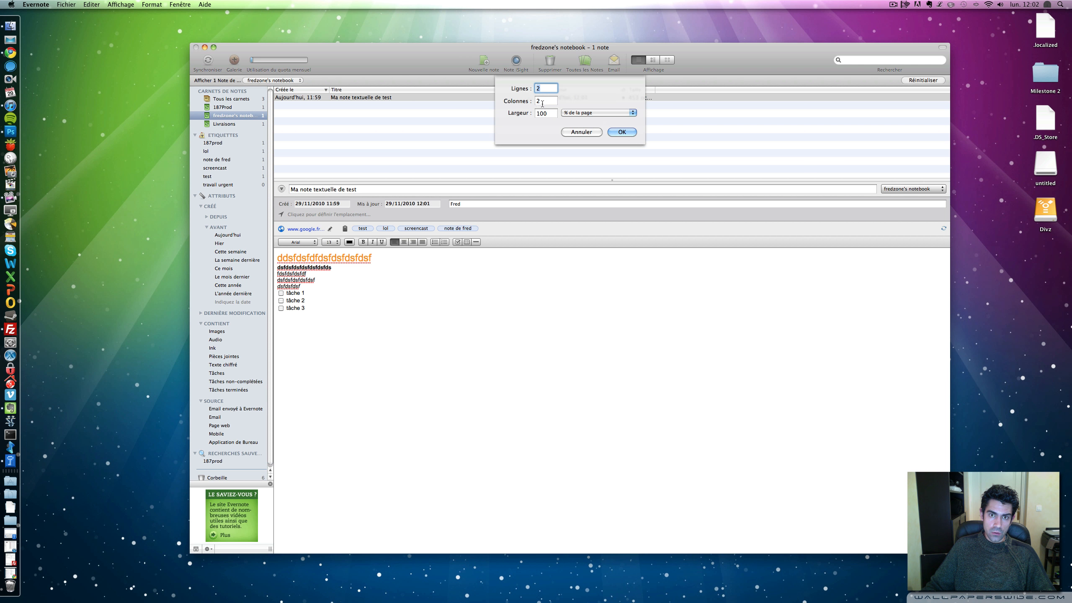
{"action": "left_click", "coordinate": [622, 132]}
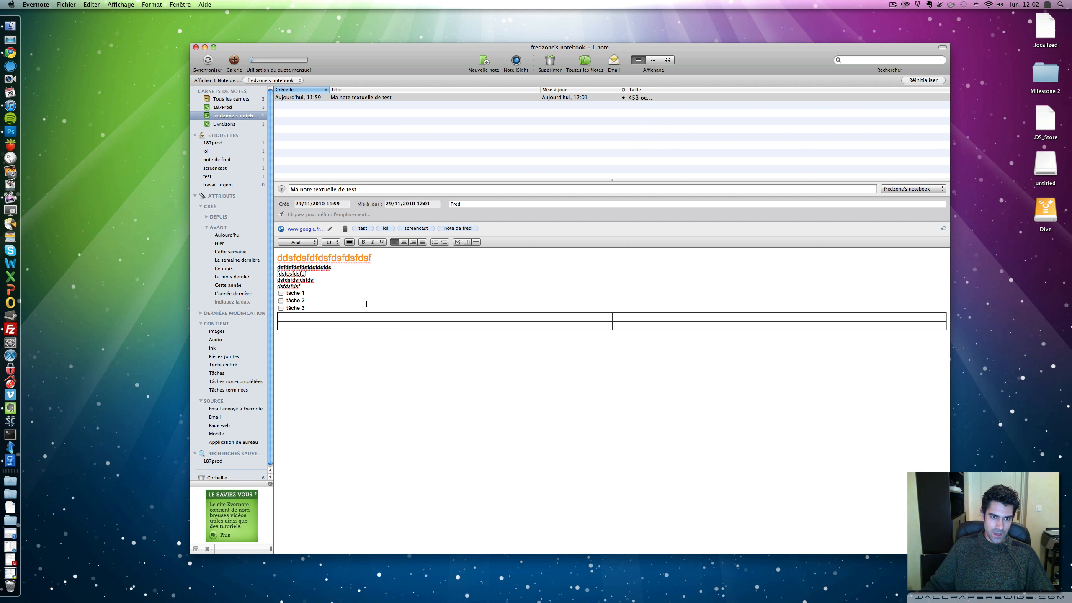
Step: Add blank lines after the fourth line of text and insert a horizontal rule above the italic line
{"action": "left_click", "coordinate": [339, 283]}
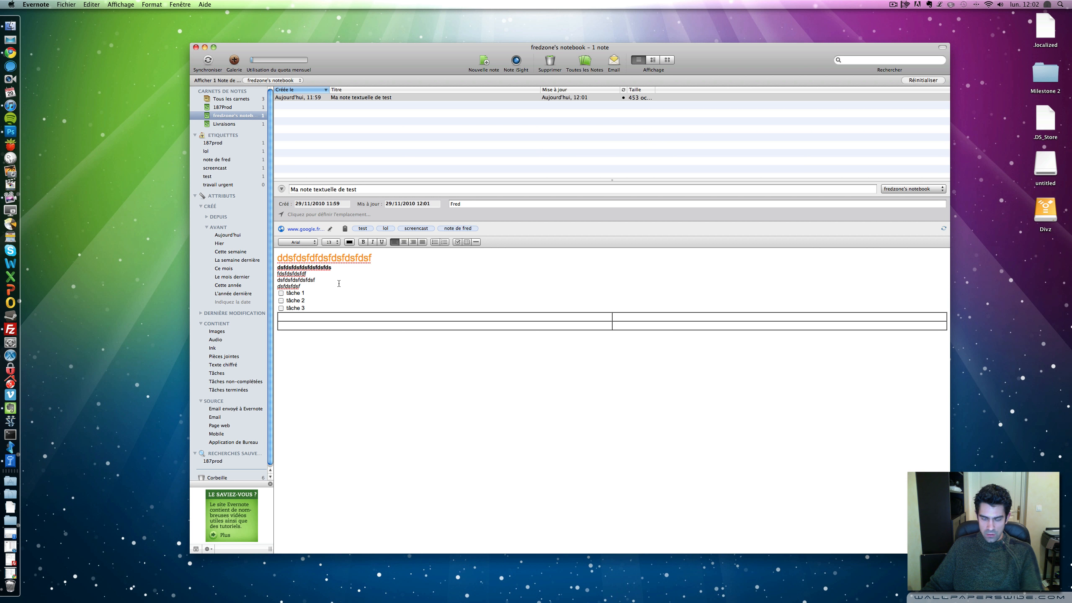
{"action": "key", "text": "Return"}
{"action": "key", "text": "Return"}
{"action": "key", "text": "Return"}
{"action": "left_click", "coordinate": [475, 241]}
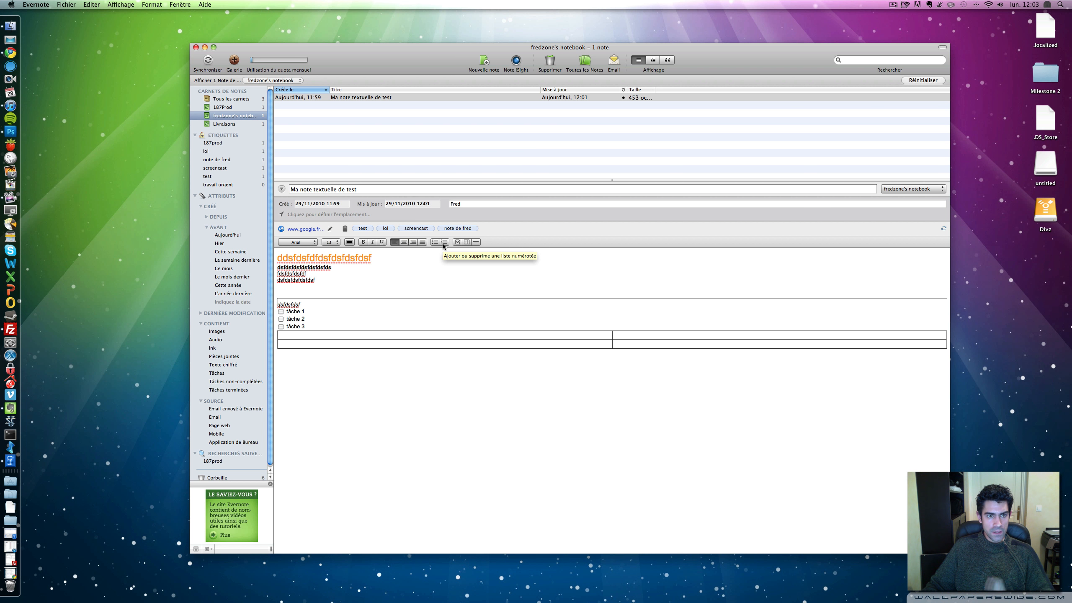
Step: List the notes of all notebooks, view Télévision LED Samsung, return to Ma note textuelle de test and examine its context options
{"action": "left_click", "coordinate": [240, 101]}
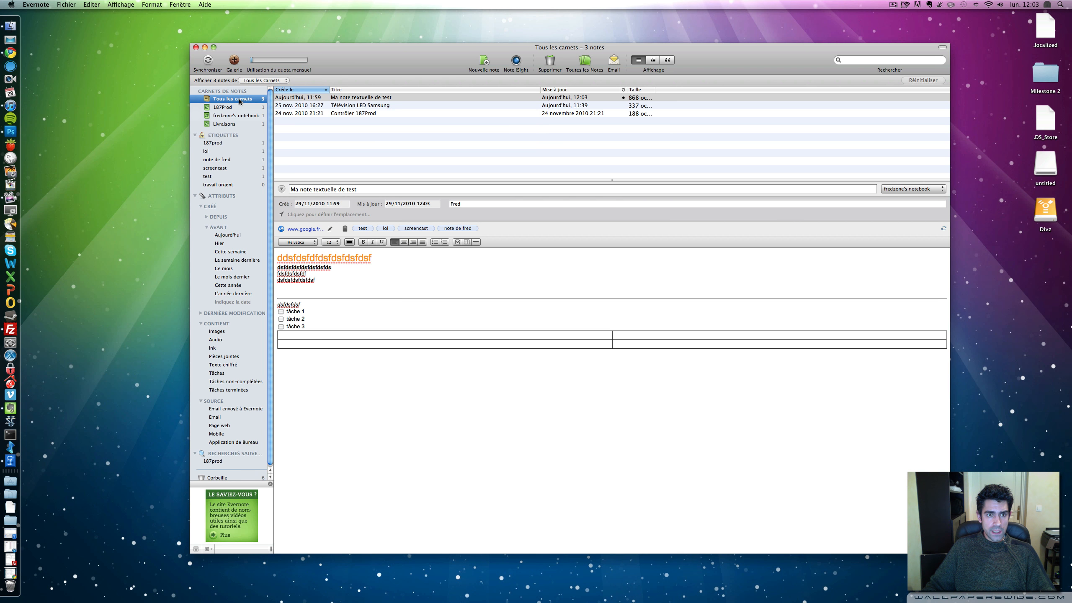
{"action": "left_click", "coordinate": [367, 106]}
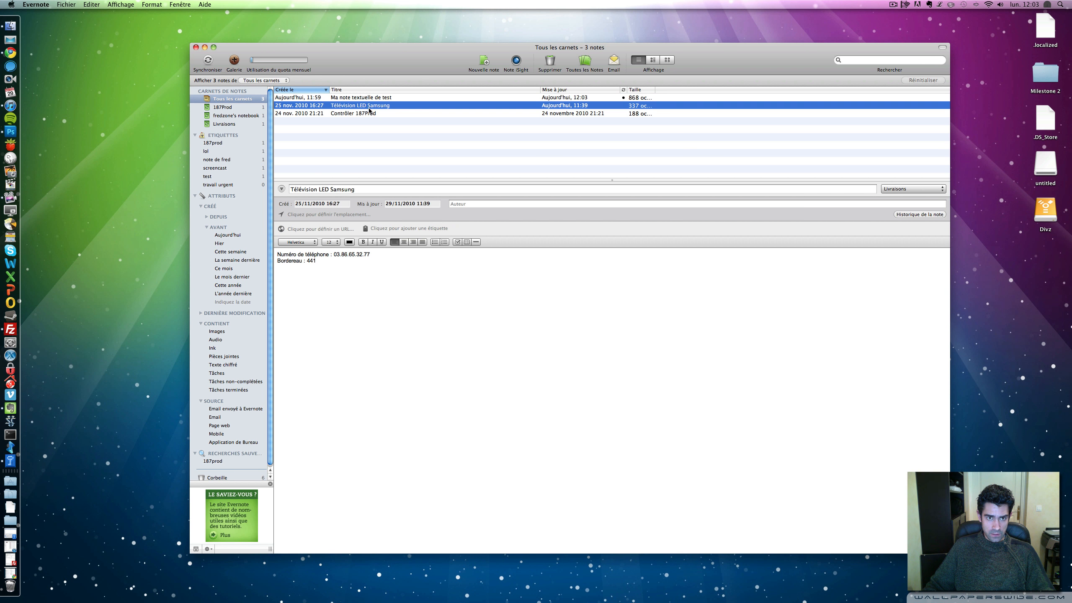
{"action": "left_click", "coordinate": [368, 98]}
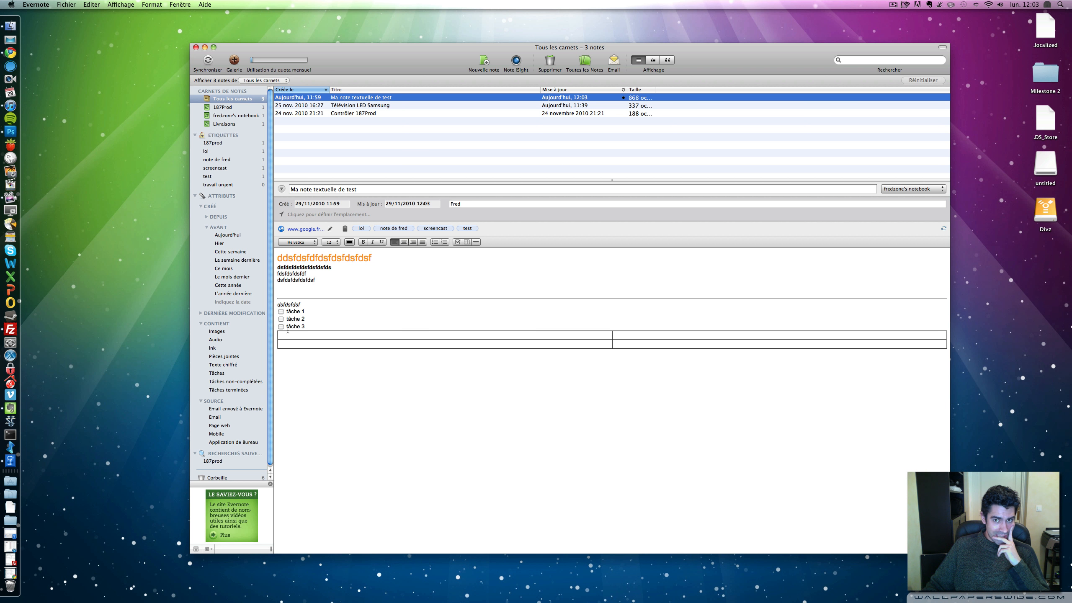
{"action": "right_click", "coordinate": [371, 98]}
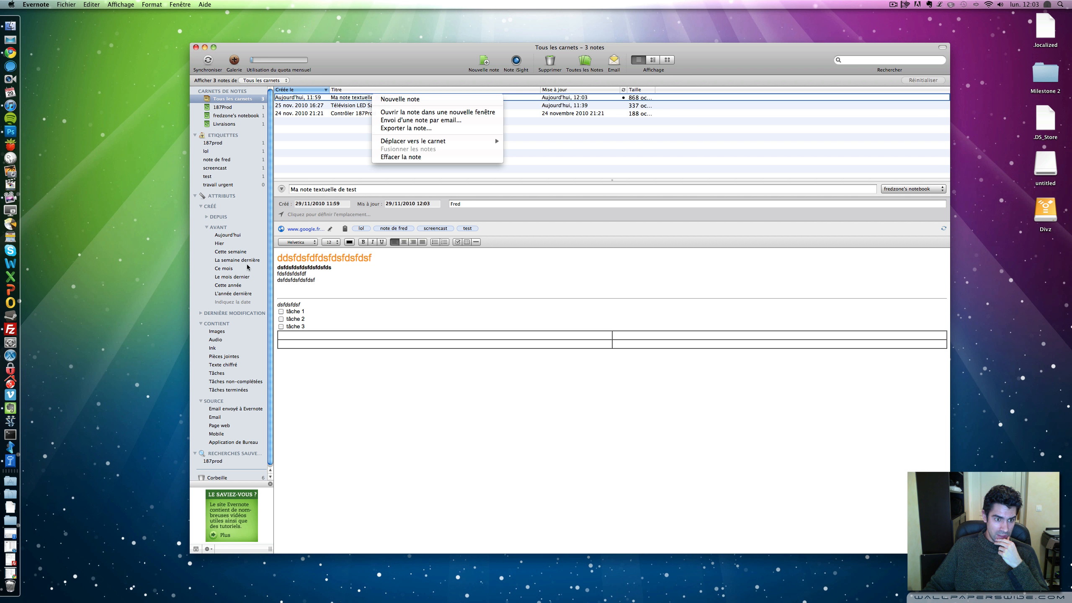
{"action": "left_click", "coordinate": [213, 379]}
Step: Filter the notes of all notebooks by Tâches, by Tâches non-complétées, and by Tâches again
{"action": "left_click", "coordinate": [213, 374]}
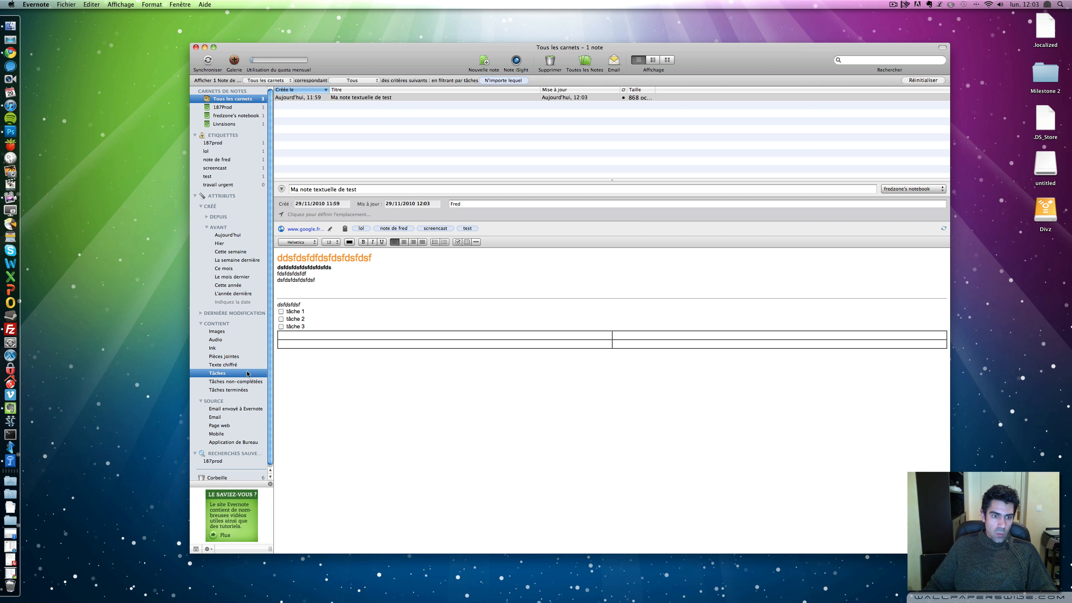
{"action": "left_click", "coordinate": [244, 382]}
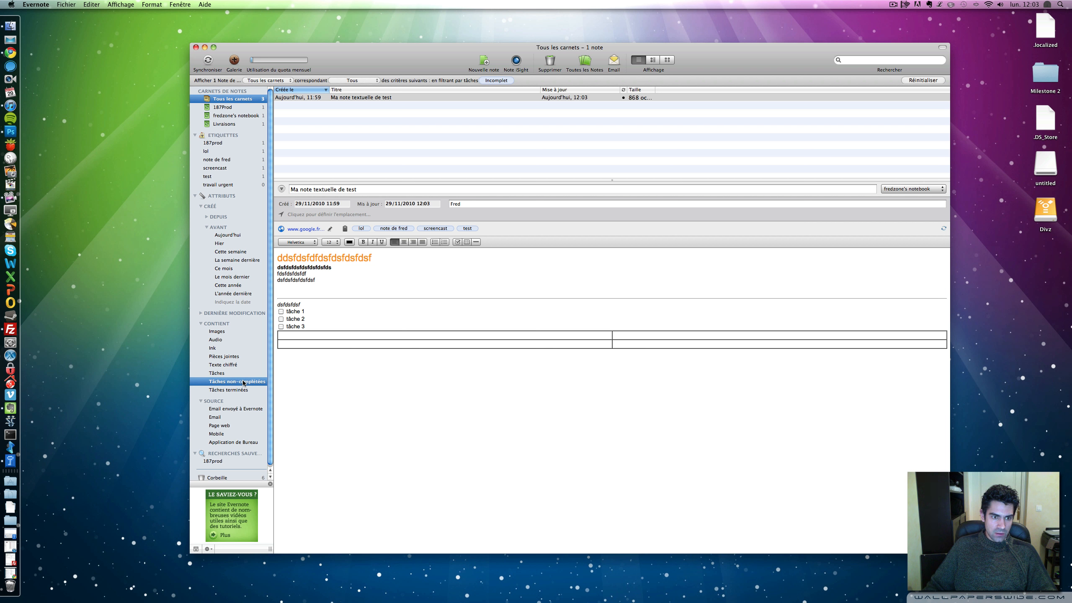
{"action": "left_click", "coordinate": [226, 373]}
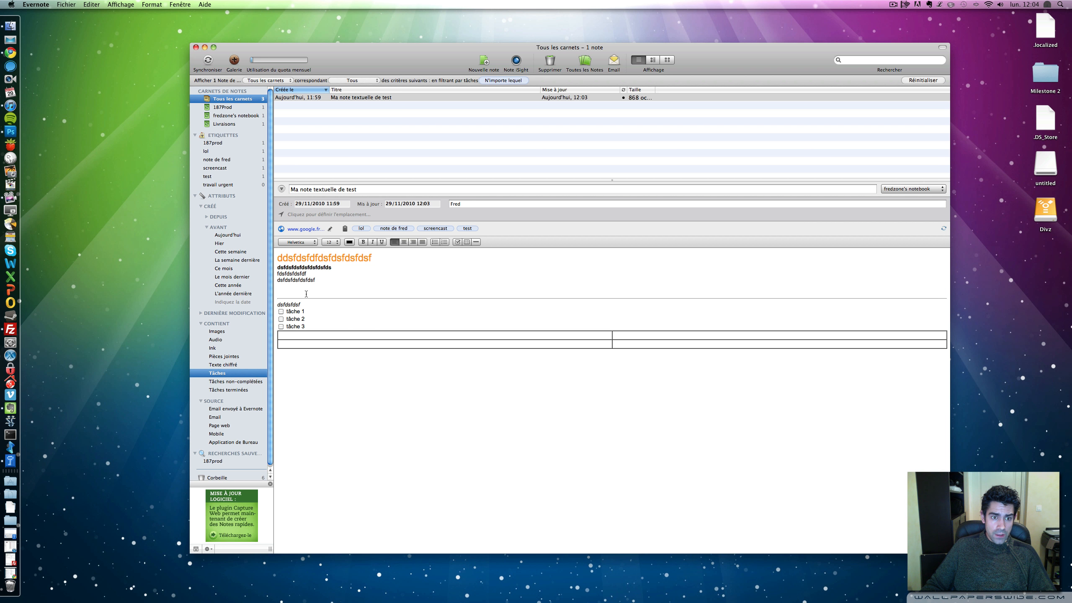
Step: Mark tâche 1, tâche 2 and tâche 3 as completed, and check the Tâches terminées and Tâches filters
{"action": "left_click", "coordinate": [281, 311]}
{"action": "left_click", "coordinate": [281, 318]}
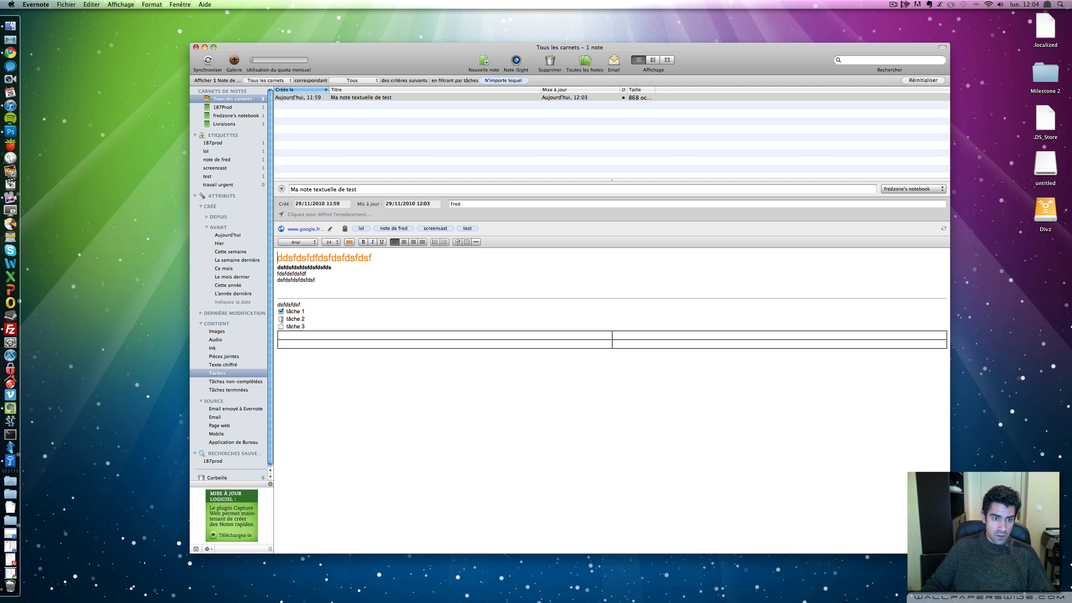
{"action": "left_click", "coordinate": [281, 326]}
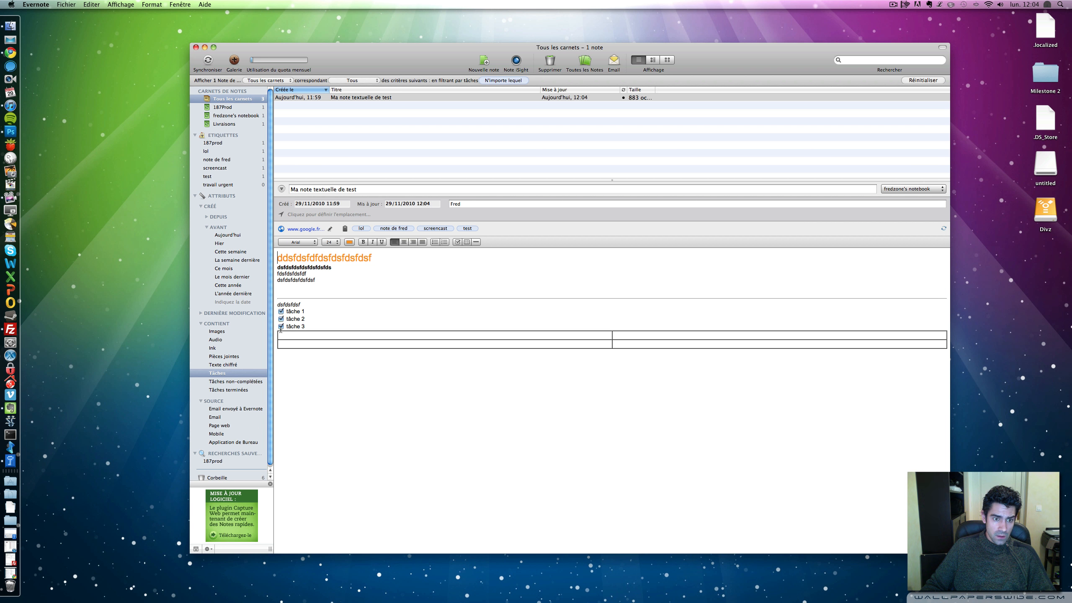
{"action": "left_click", "coordinate": [241, 390]}
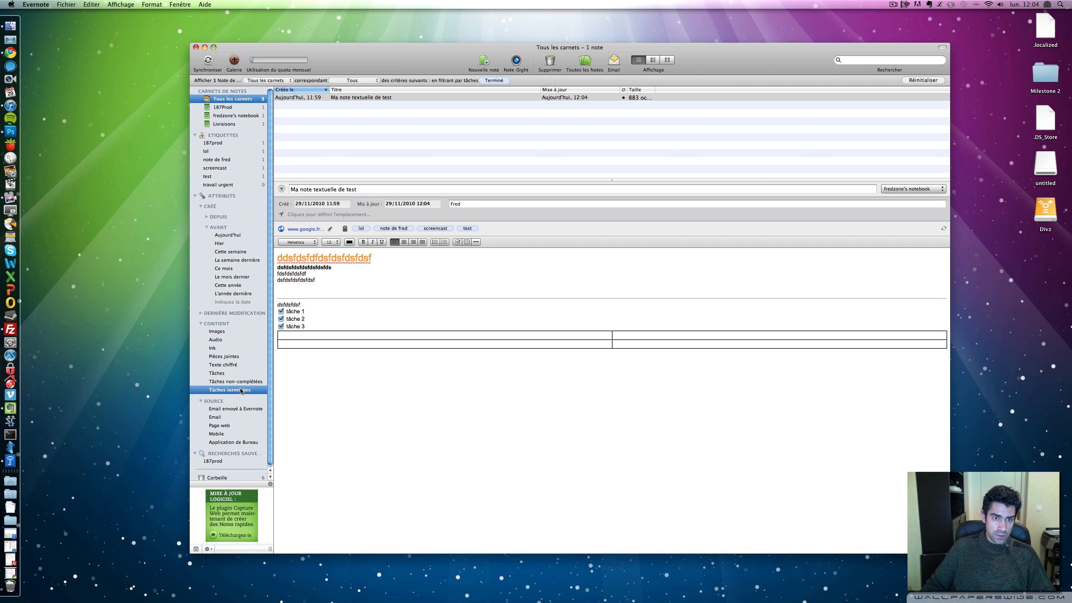
{"action": "left_click", "coordinate": [222, 372]}
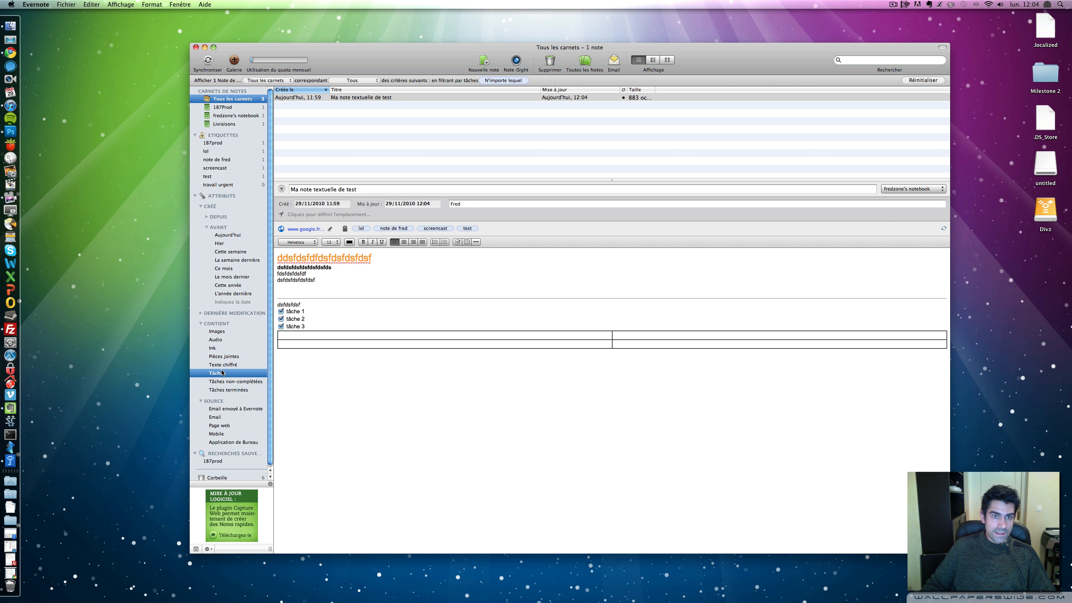
Step: Filter the notes by Tâches non-complétées, then collapse the Contenu and Source attribute groups
{"action": "left_click", "coordinate": [226, 382]}
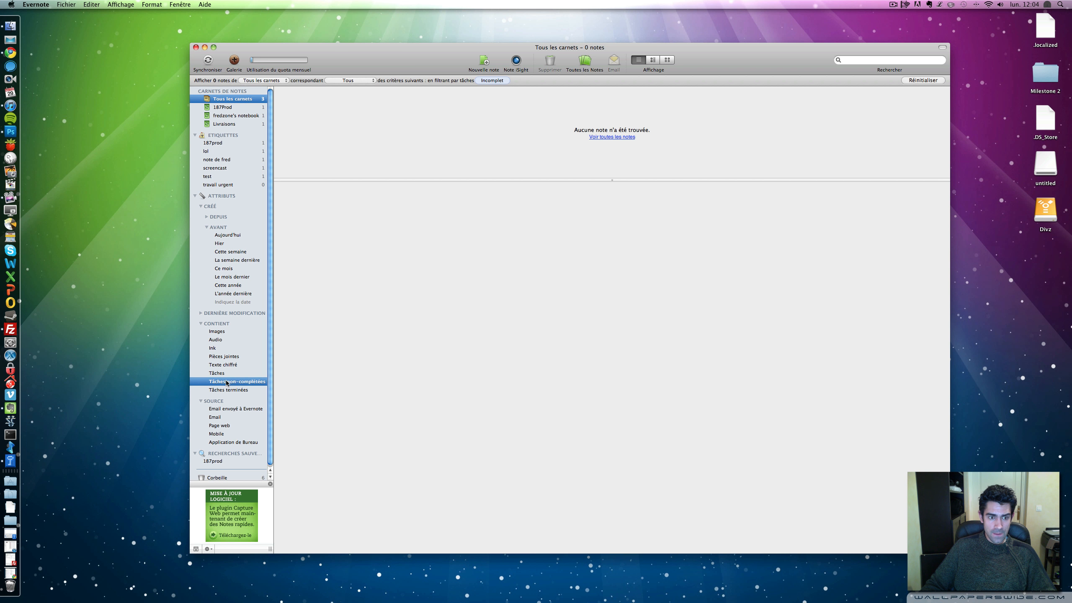
{"action": "left_click", "coordinate": [201, 323]}
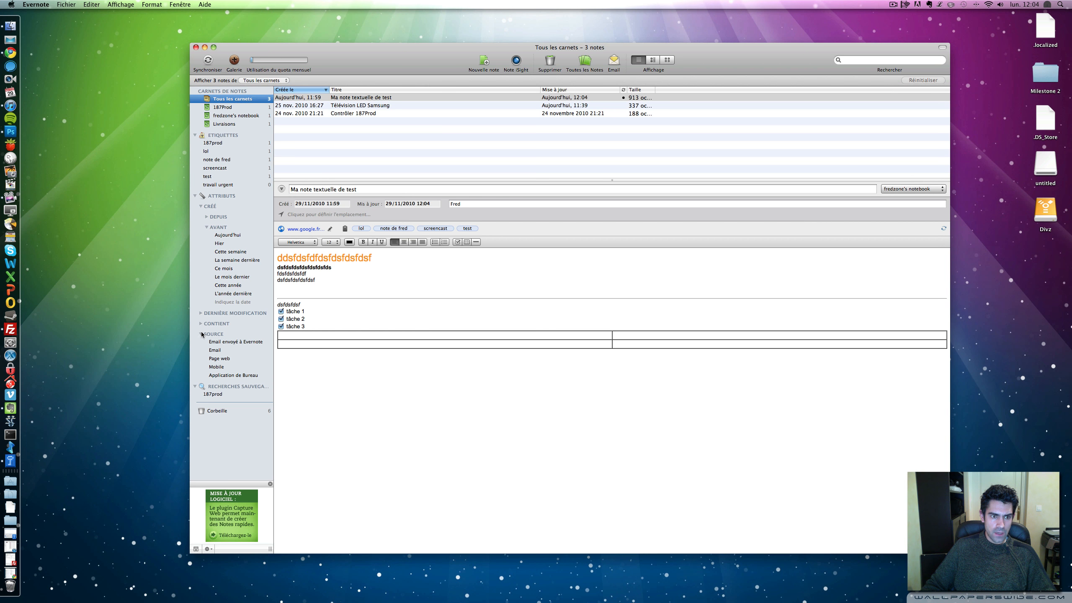
{"action": "left_click", "coordinate": [201, 334]}
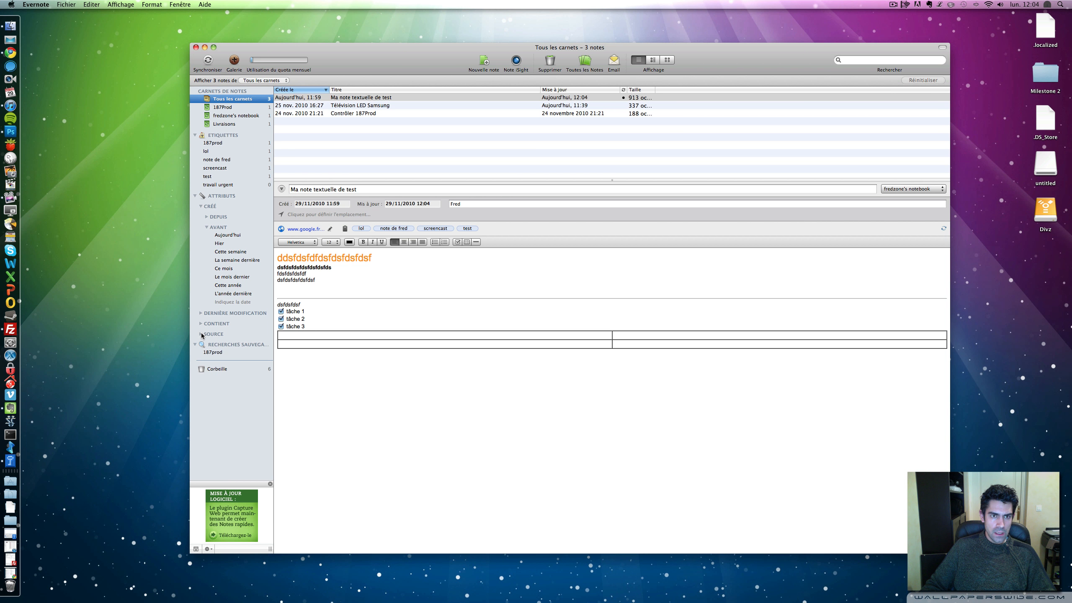
Step: Create an iSight note in fredzone's notebook by taking a webcam snapshot of the phone and adding it to Evernote
{"action": "left_click", "coordinate": [513, 61]}
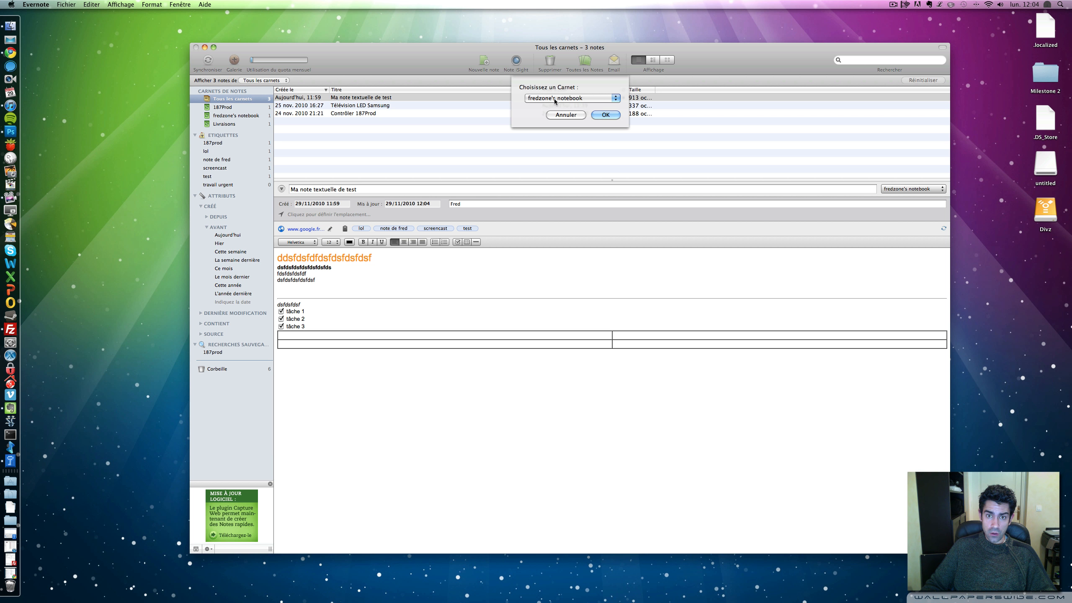
{"action": "left_click", "coordinate": [606, 116]}
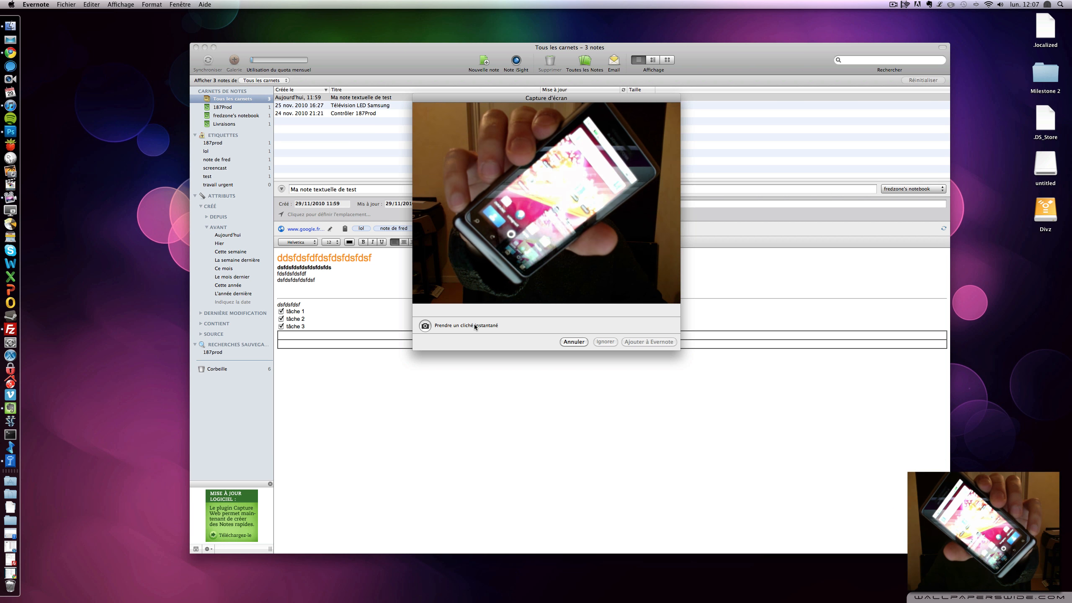
{"action": "left_click", "coordinate": [425, 326]}
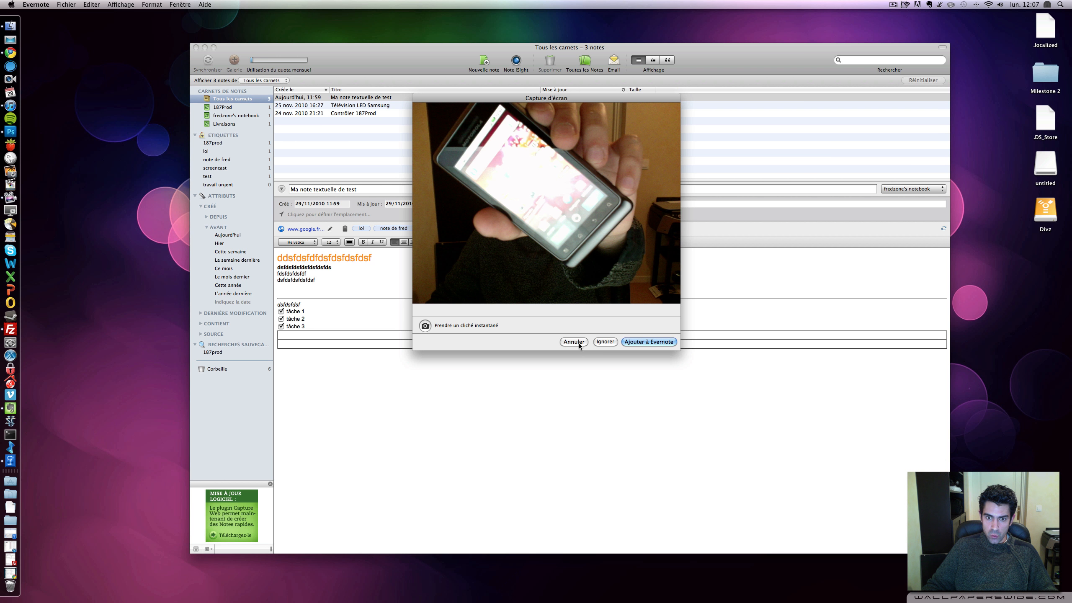
{"action": "left_click", "coordinate": [648, 341]}
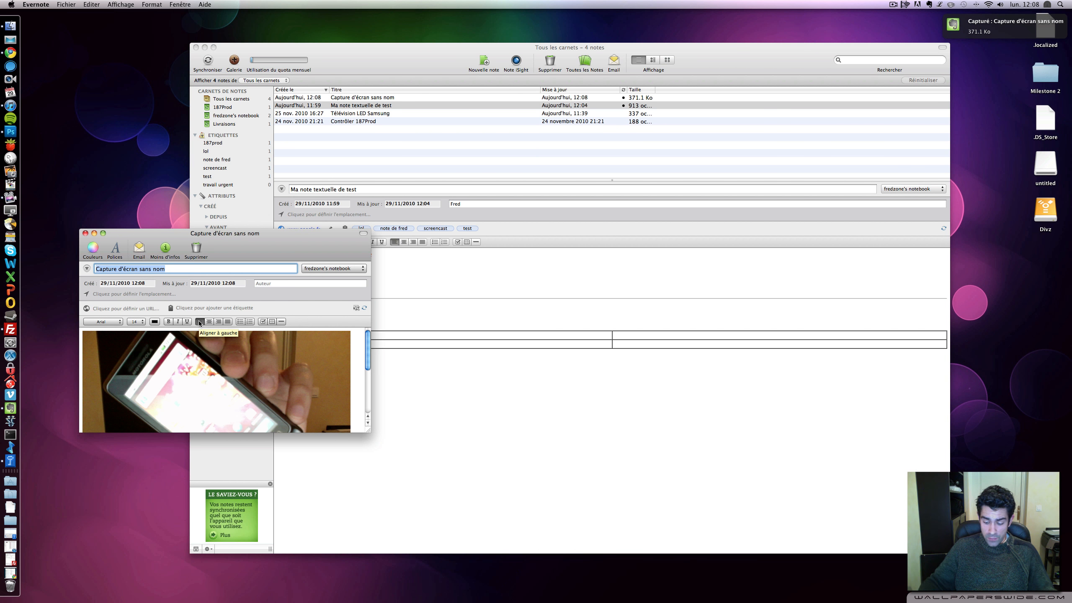
Step: Title the new photo note "Ma note photo de test" and fill in the author's name
{"action": "type", "text": "Ma note p"}
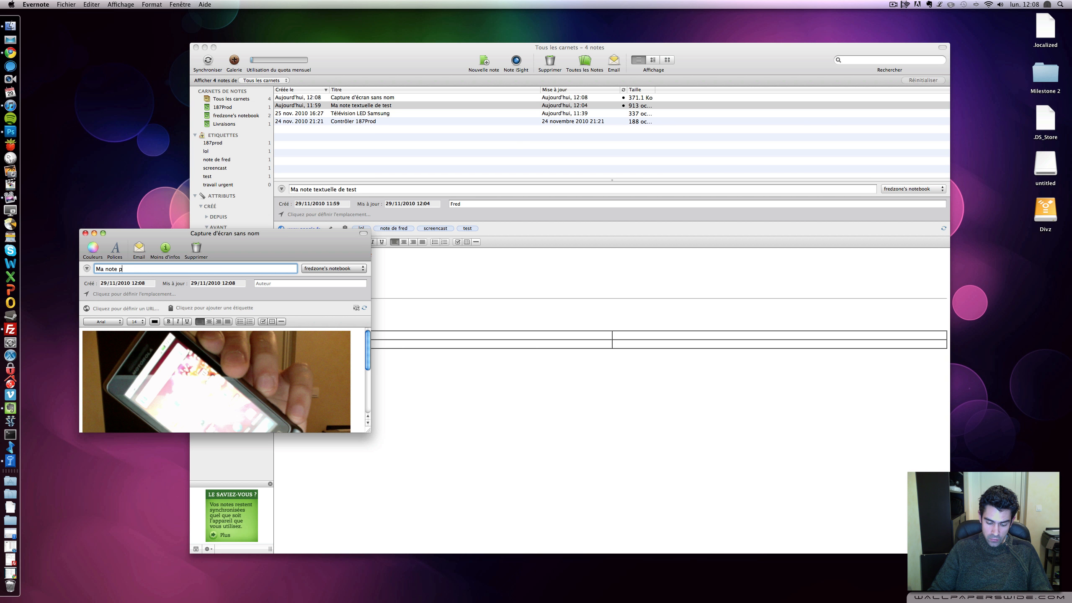
{"action": "type", "text": "hoto de test"}
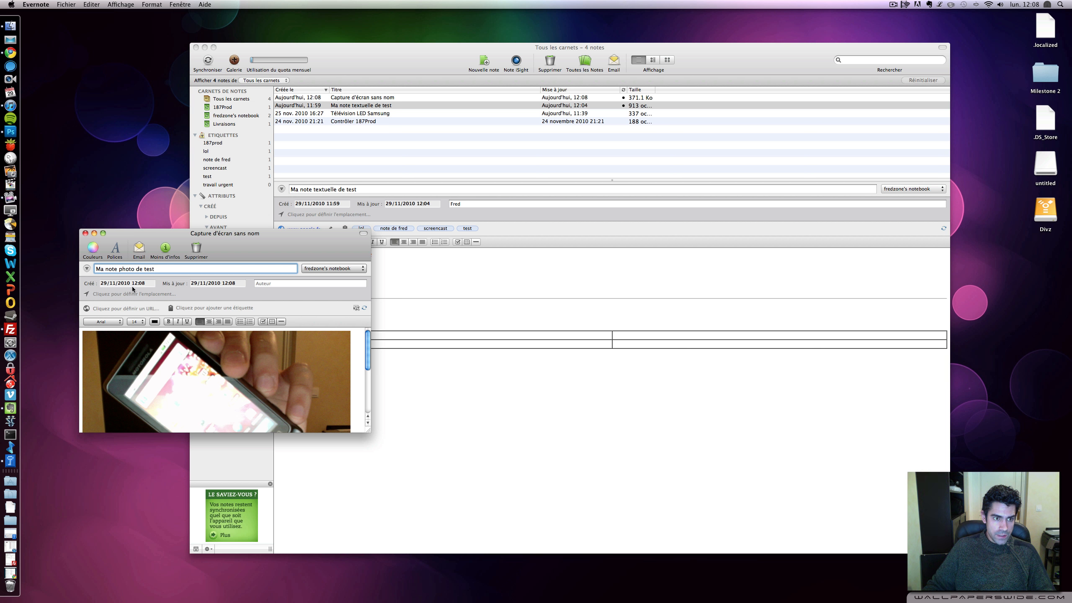
{"action": "left_click", "coordinate": [257, 286]}
{"action": "type", "text": "Fred"}
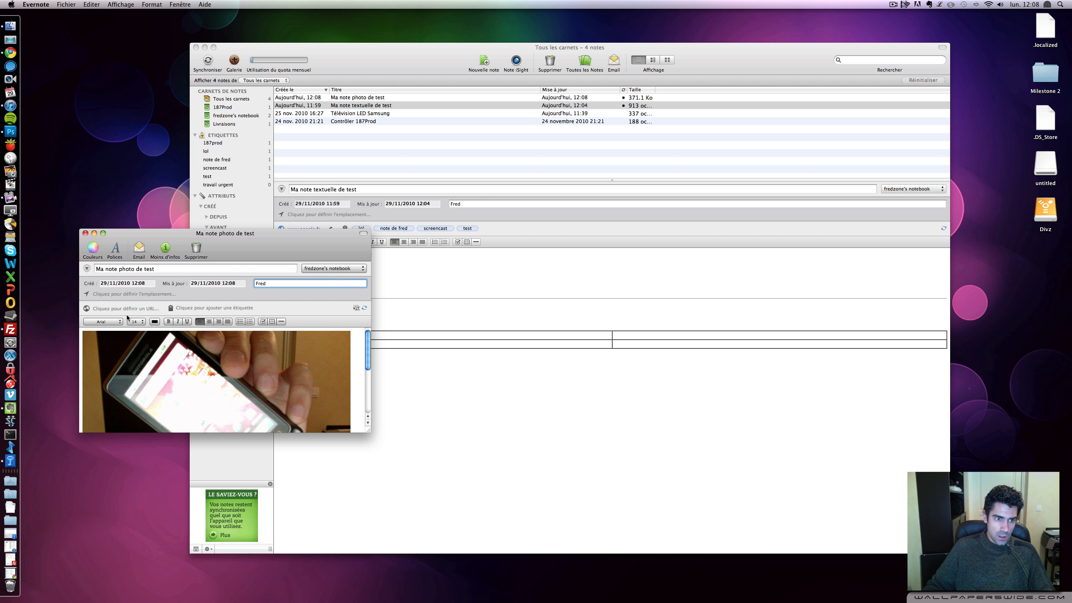
{"action": "left_click", "coordinate": [126, 308]}
{"action": "type", "text": "htt"}
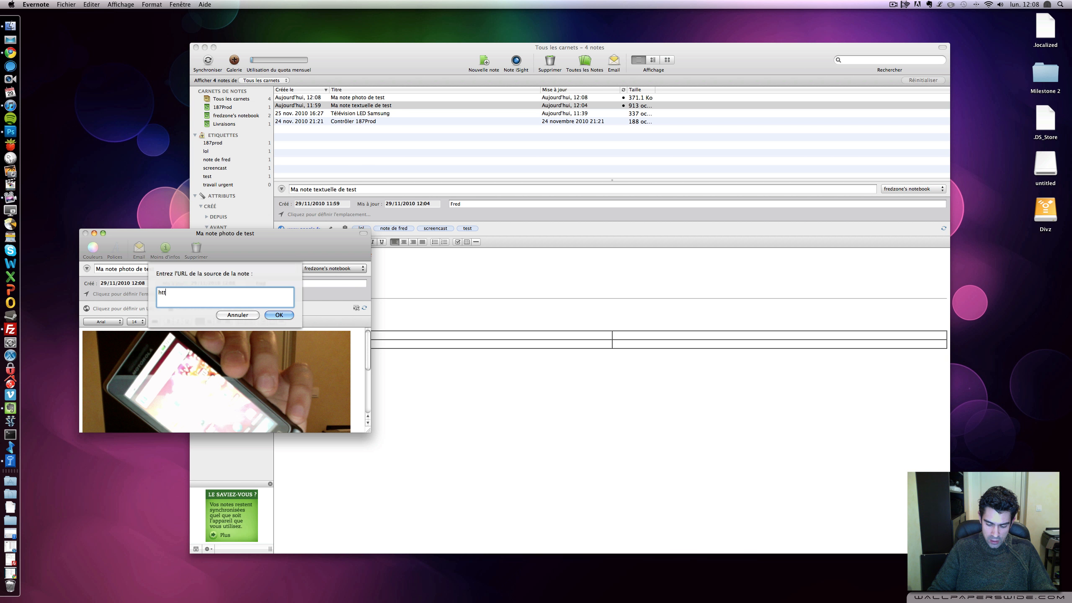
{"action": "type", "text": "p://www.fre"}
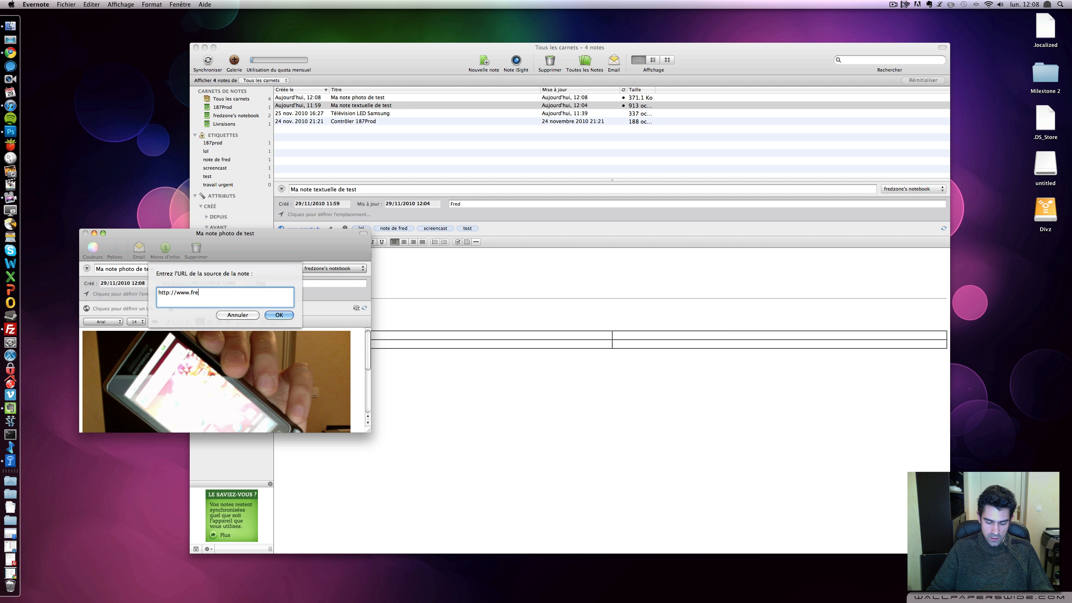
{"action": "type", "text": "dzone.org"}
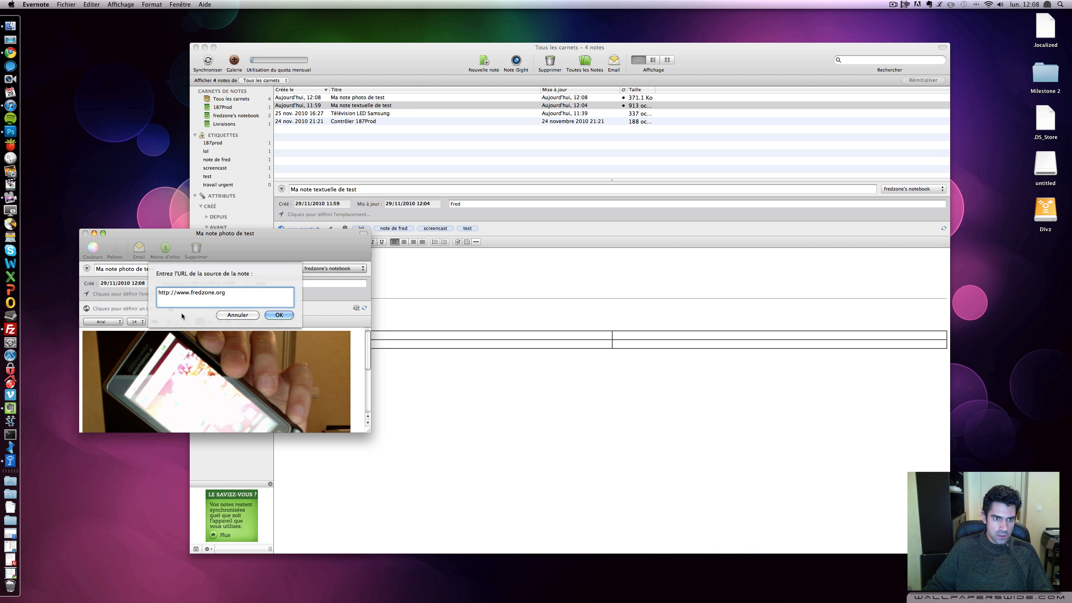
{"action": "left_click", "coordinate": [279, 314]}
Step: Add the tags photo and android to the photo note
{"action": "left_click", "coordinate": [223, 310]}
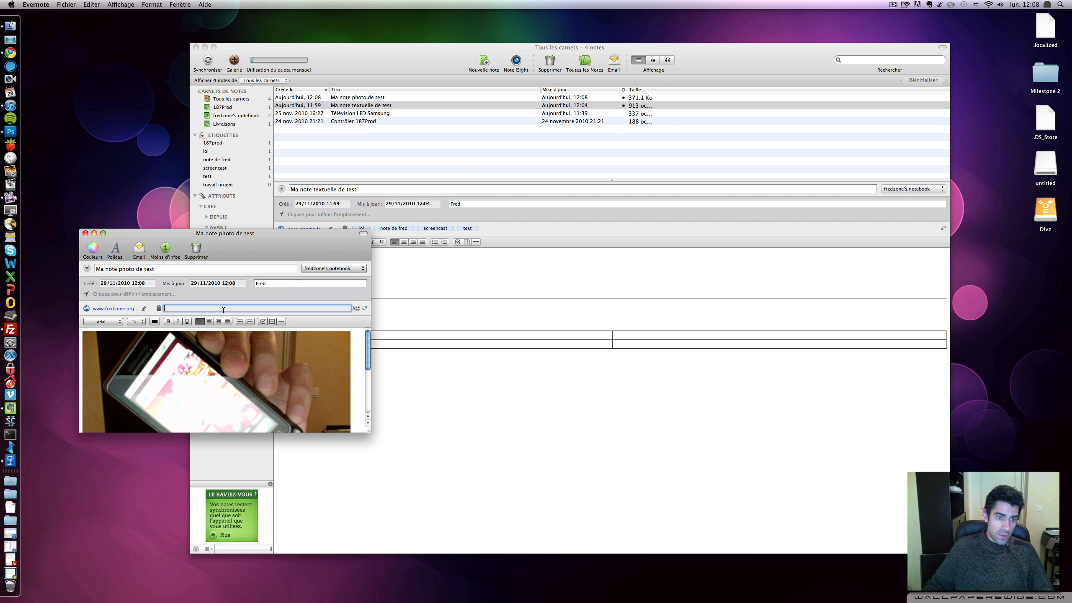
{"action": "type", "text": "photo"}
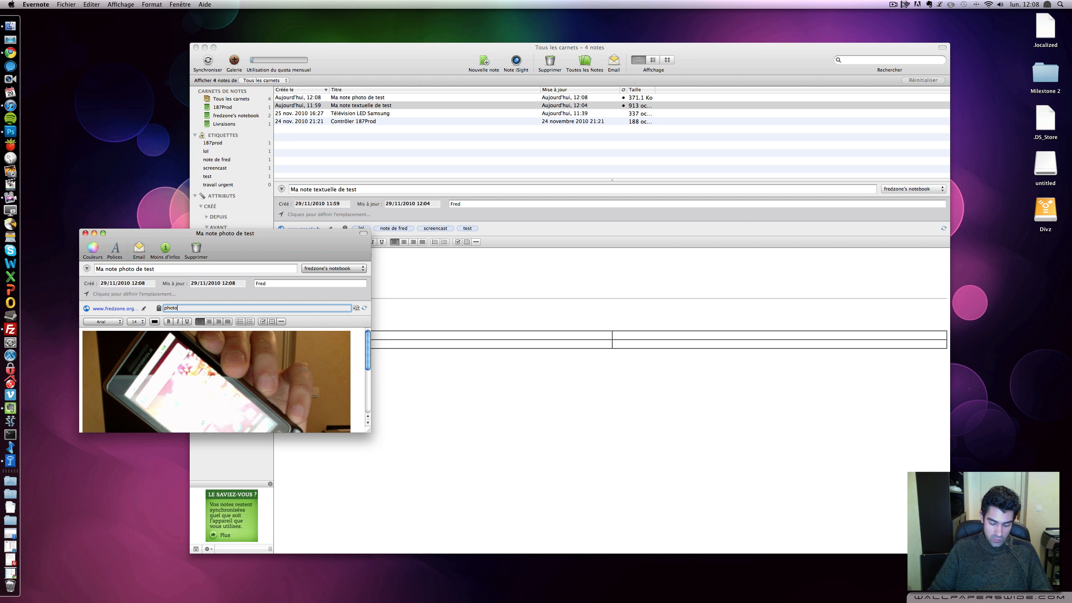
{"action": "key", "text": "Return"}
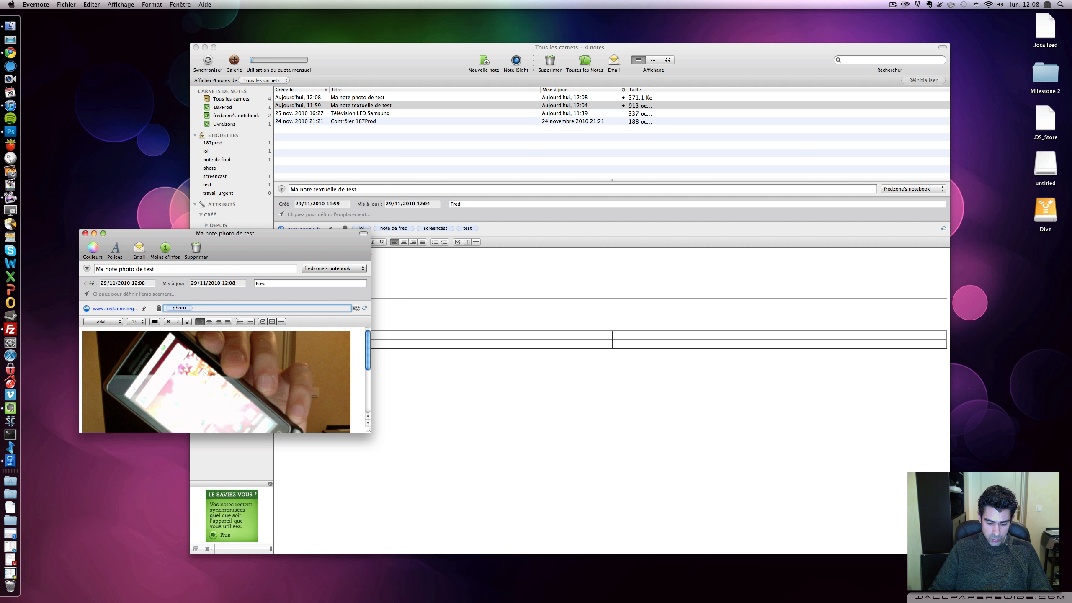
{"action": "key", "text": "Return"}
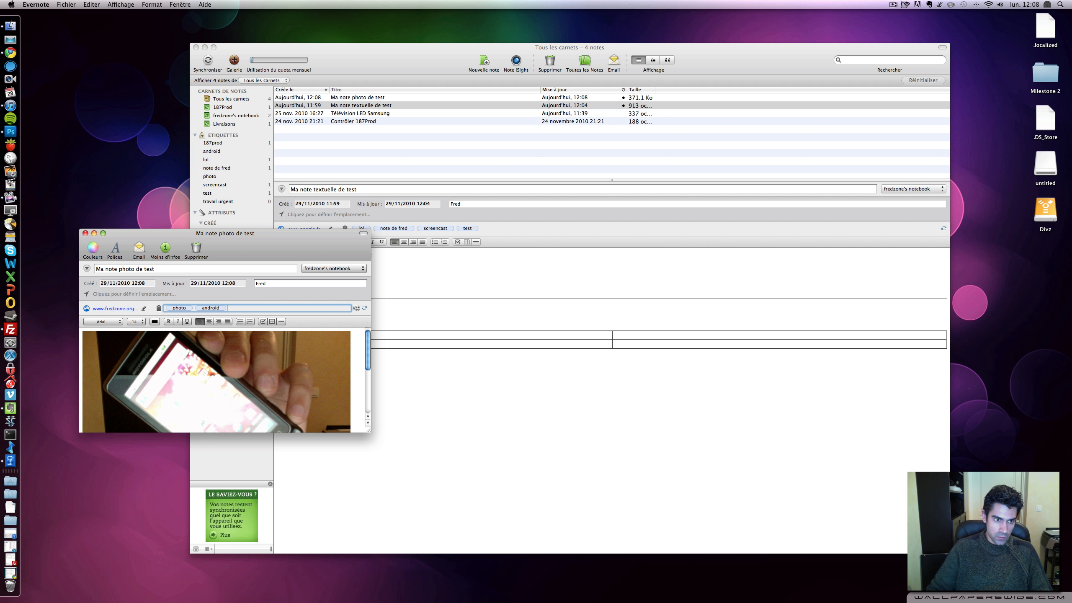
Step: Look over the captured photo, close the note's separate window and view Ma note photo de test in the main window
{"action": "scroll", "coordinate": [273, 387], "scroll_direction": "down", "scroll_amount": 3}
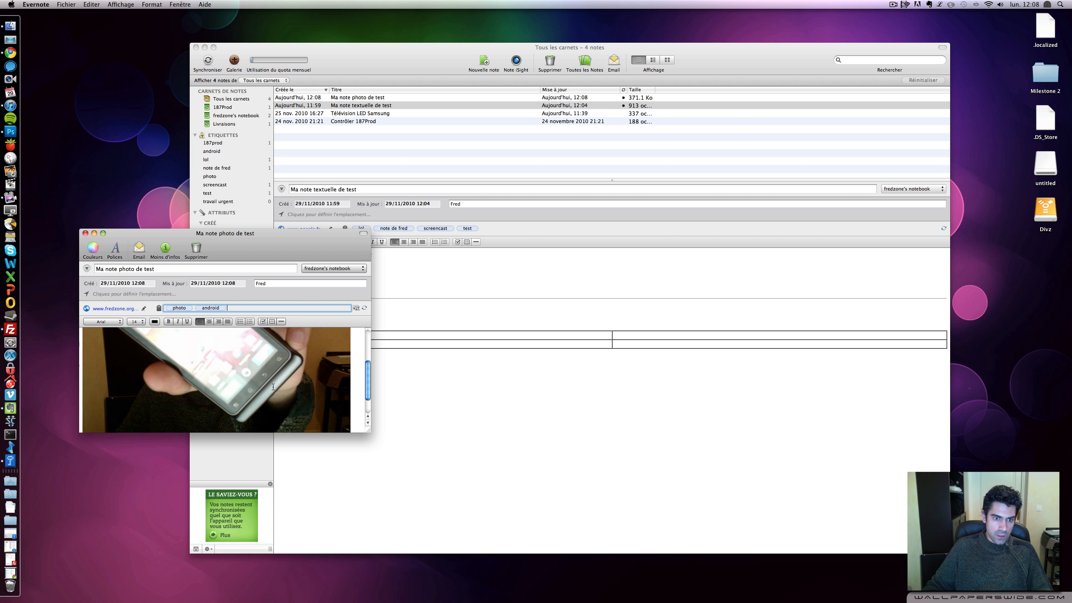
{"action": "scroll", "coordinate": [272, 386], "scroll_direction": "up", "scroll_amount": 3}
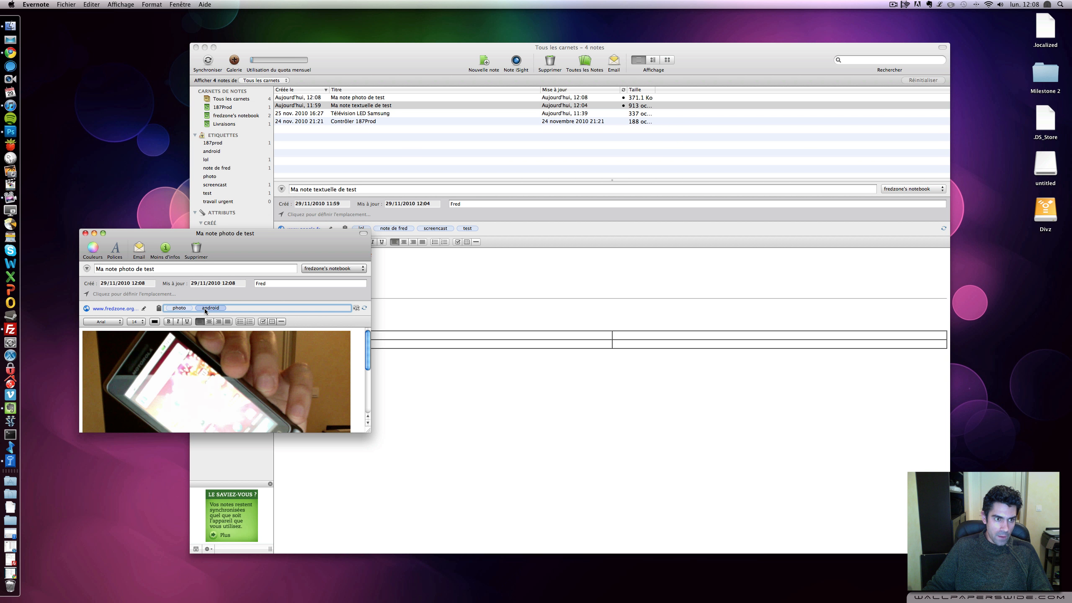
{"action": "left_click", "coordinate": [85, 234]}
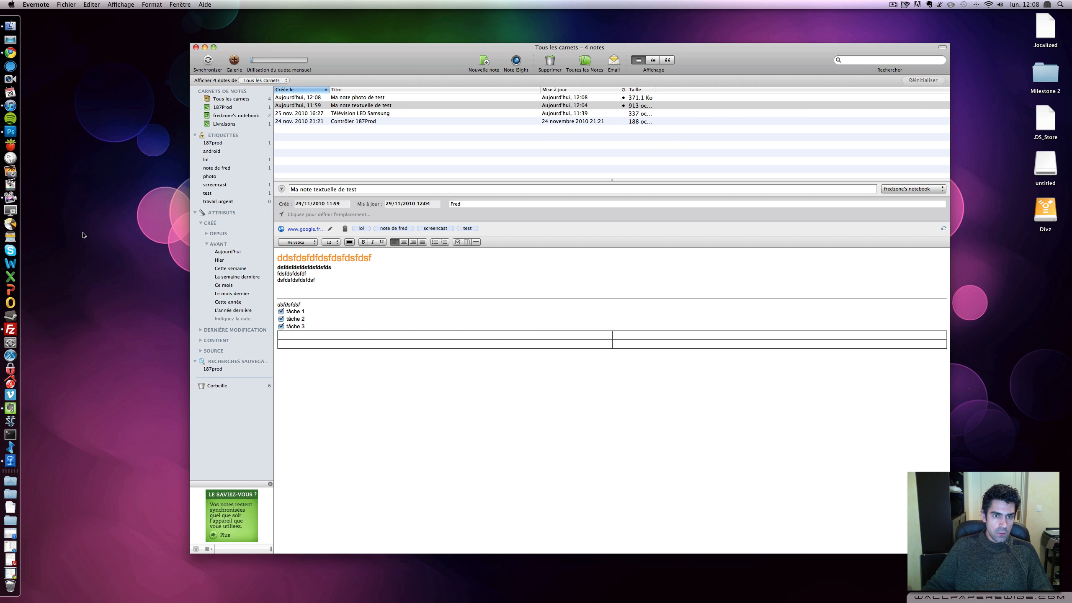
{"action": "left_click", "coordinate": [358, 98]}
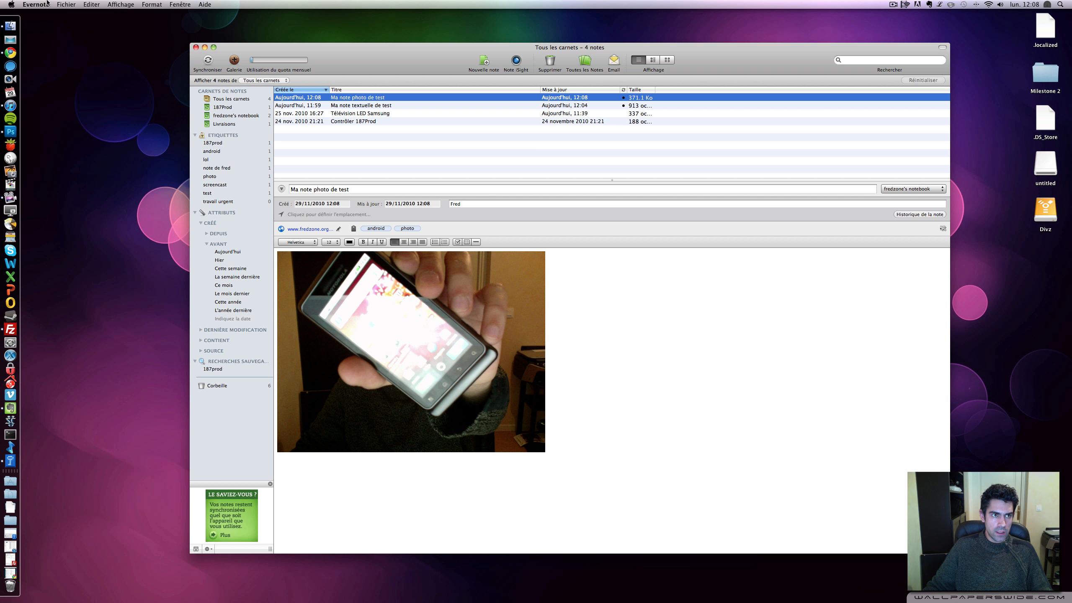
Step: Examine the synchronization frequency choices and the capture settings in the preferences, and close the preferences
{"action": "left_click", "coordinate": [36, 4]}
{"action": "left_click", "coordinate": [46, 36]}
{"action": "left_click", "coordinate": [84, 302]}
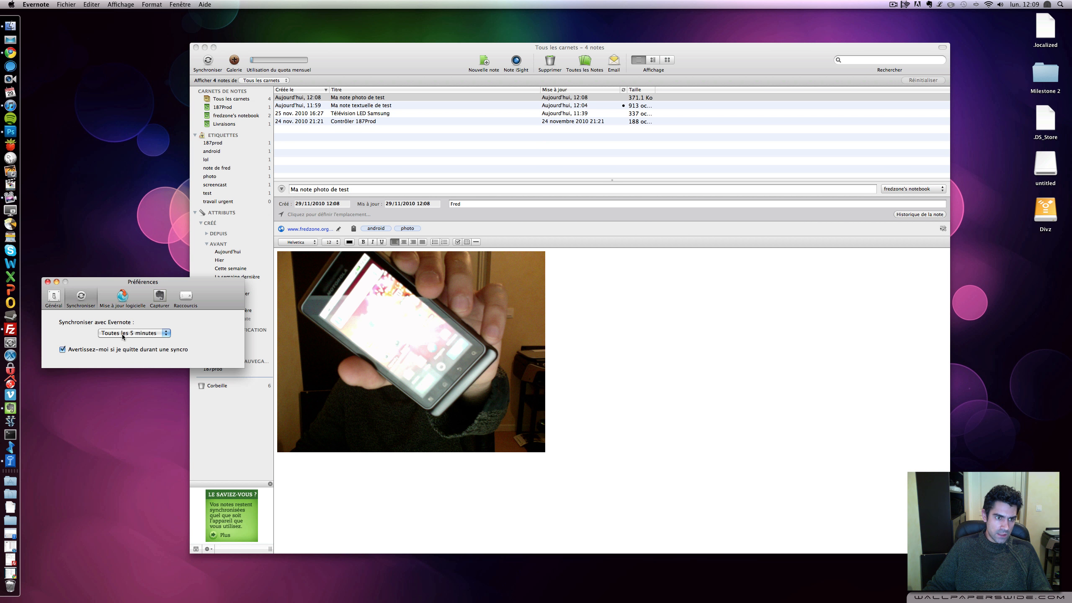
{"action": "left_click", "coordinate": [123, 337]}
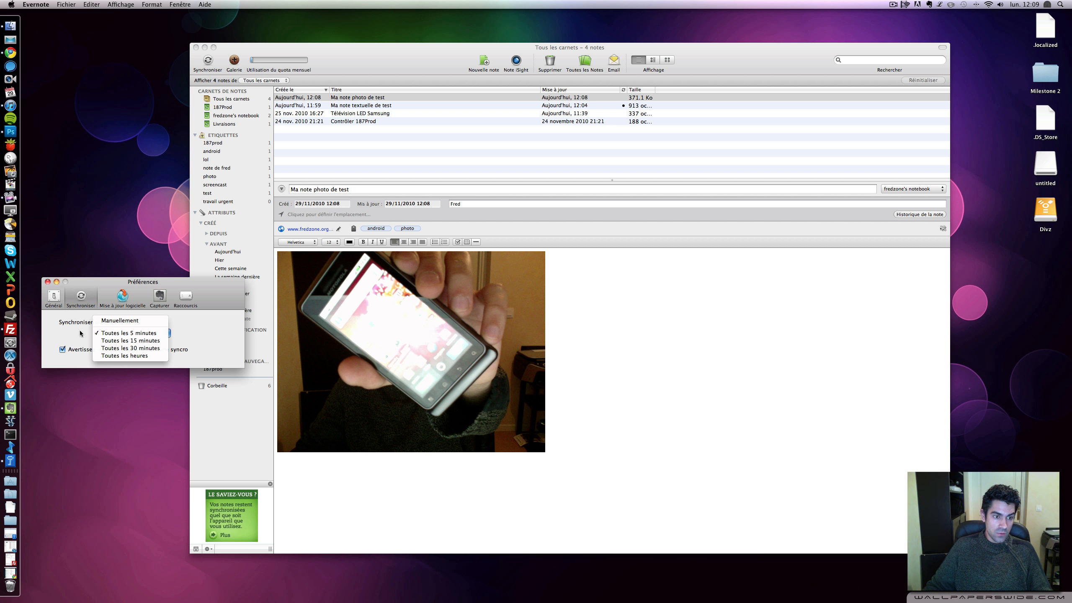
{"action": "left_click", "coordinate": [80, 333]}
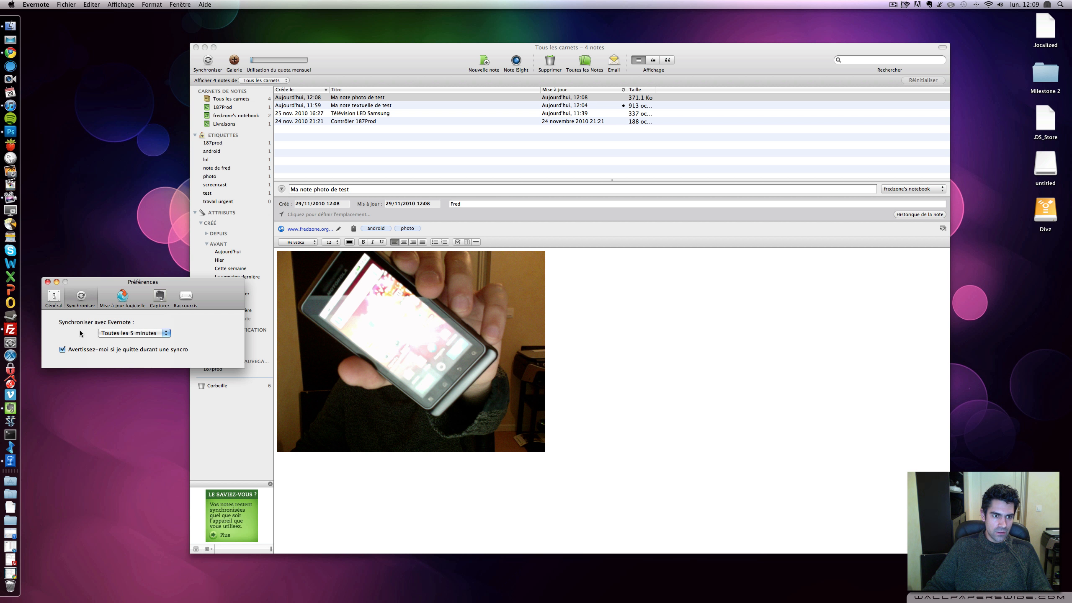
{"action": "left_click", "coordinate": [156, 300]}
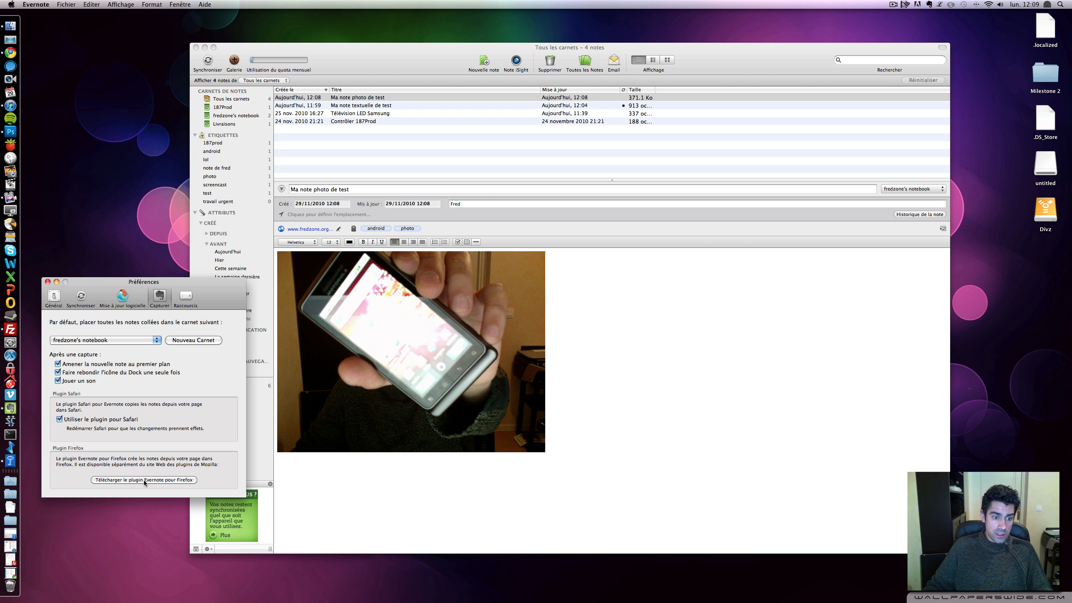
{"action": "left_click", "coordinate": [48, 282]}
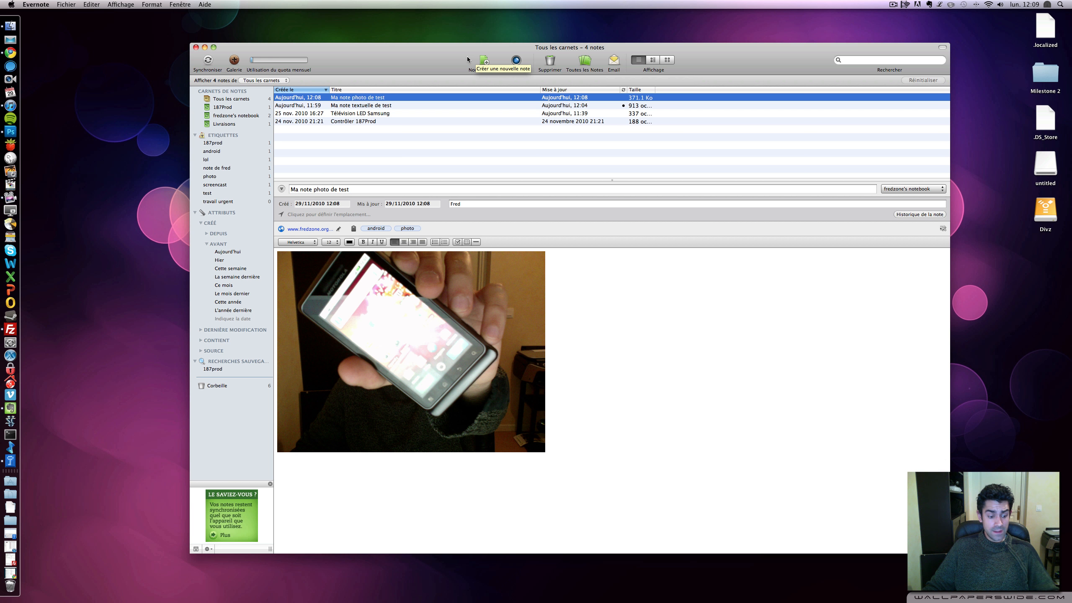
Step: Open the Evernote gallery, view the BibleReader page and return to the gallery's home page to look through its offerings
{"action": "left_click", "coordinate": [233, 63]}
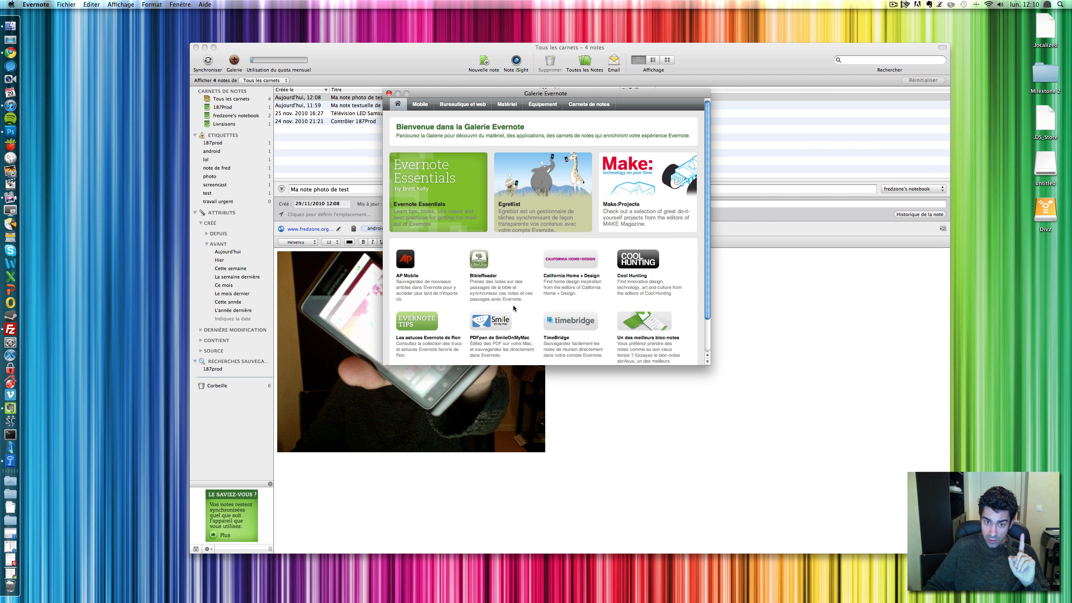
{"action": "left_click", "coordinate": [485, 266]}
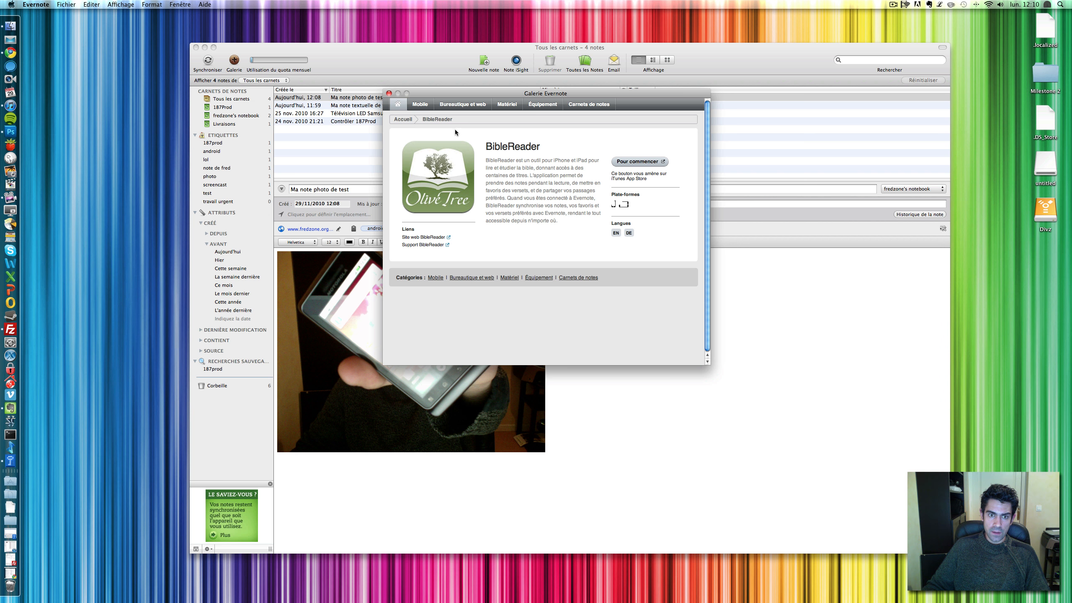
{"action": "left_click", "coordinate": [403, 119]}
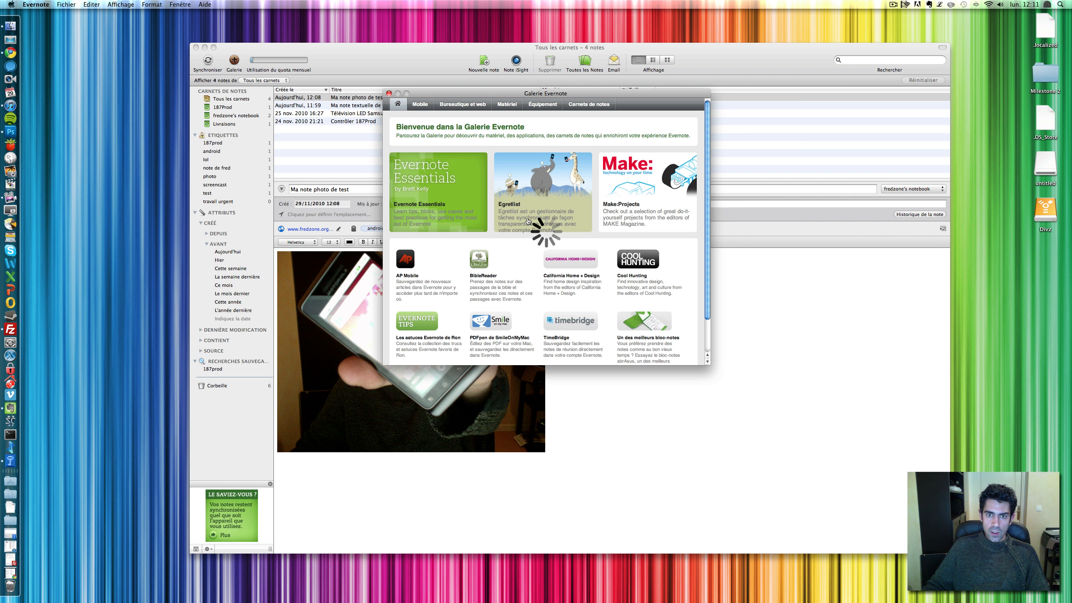
{"action": "scroll", "coordinate": [517, 240], "scroll_direction": "down", "scroll_amount": 3}
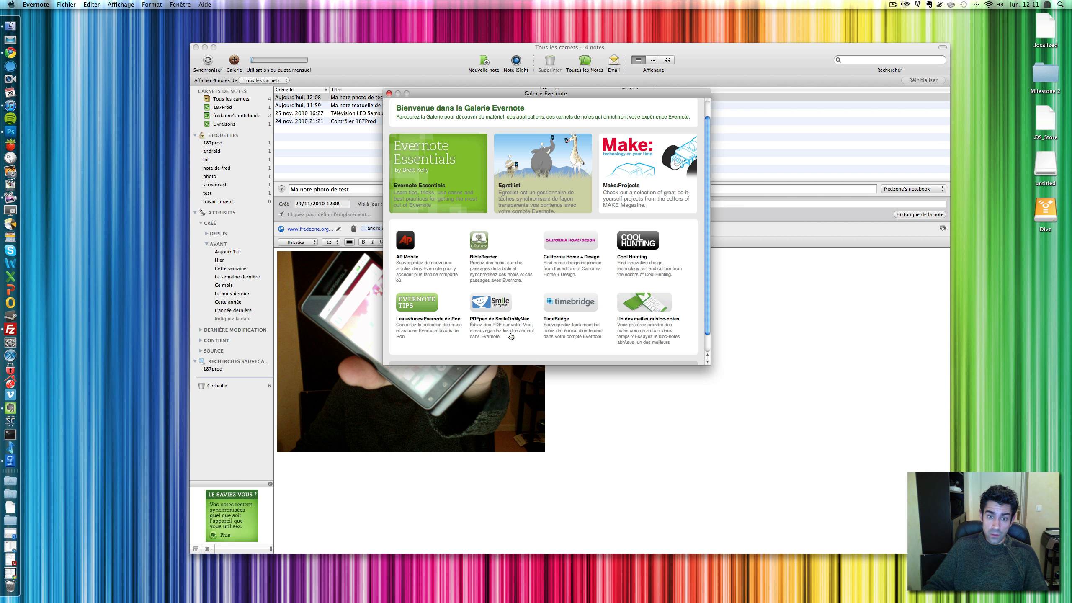
Step: View the gallery page of PDFpen de SmileOnMyMac and its website in Chrome, then minimize the browser window
{"action": "left_click", "coordinate": [494, 311]}
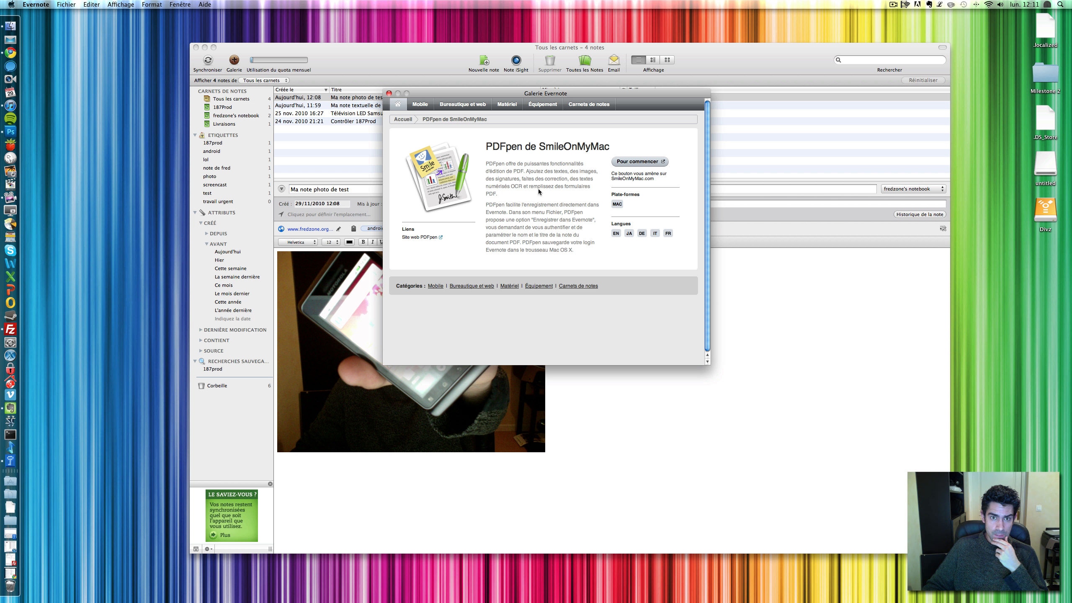
{"action": "left_click", "coordinate": [648, 161]}
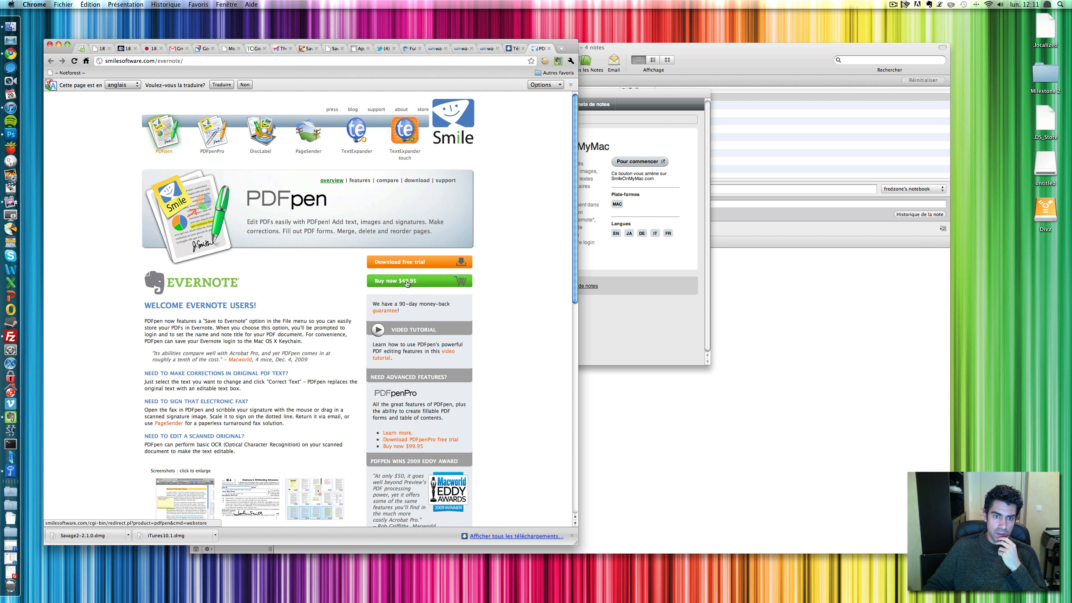
{"action": "left_click", "coordinate": [58, 44]}
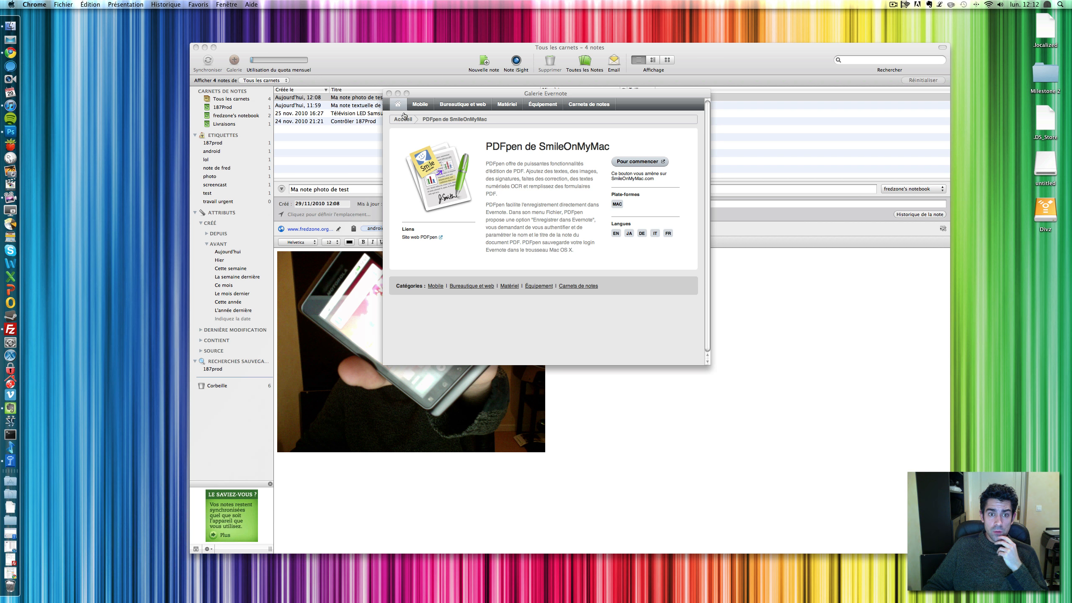
Step: Leave the PDFpen page for the gallery's home page and show the mobile applications category
{"action": "left_click", "coordinate": [399, 119]}
{"action": "left_click", "coordinate": [398, 120]}
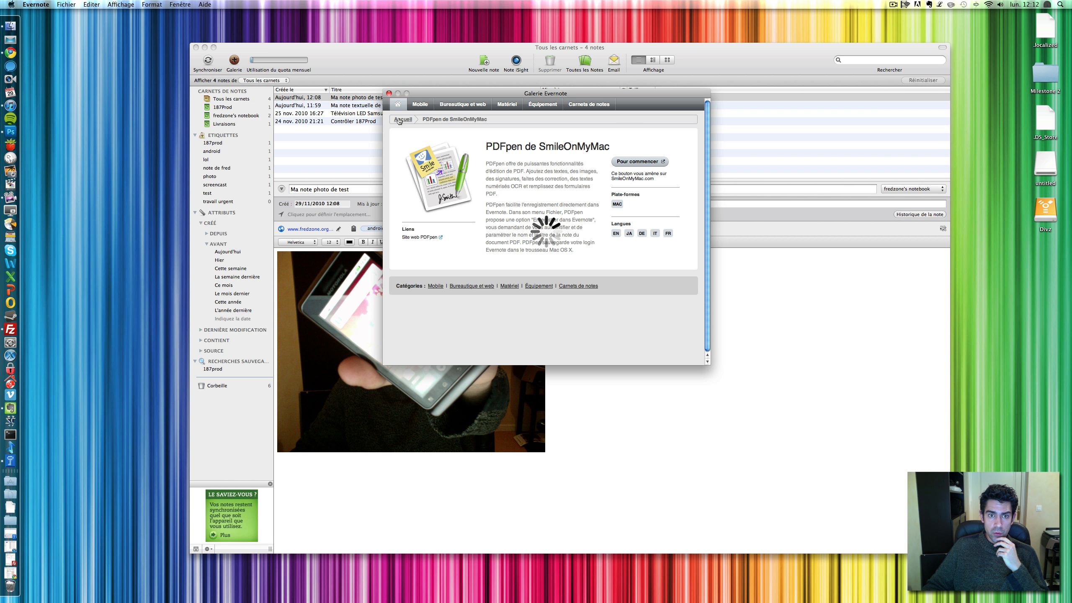
{"action": "left_click", "coordinate": [425, 107]}
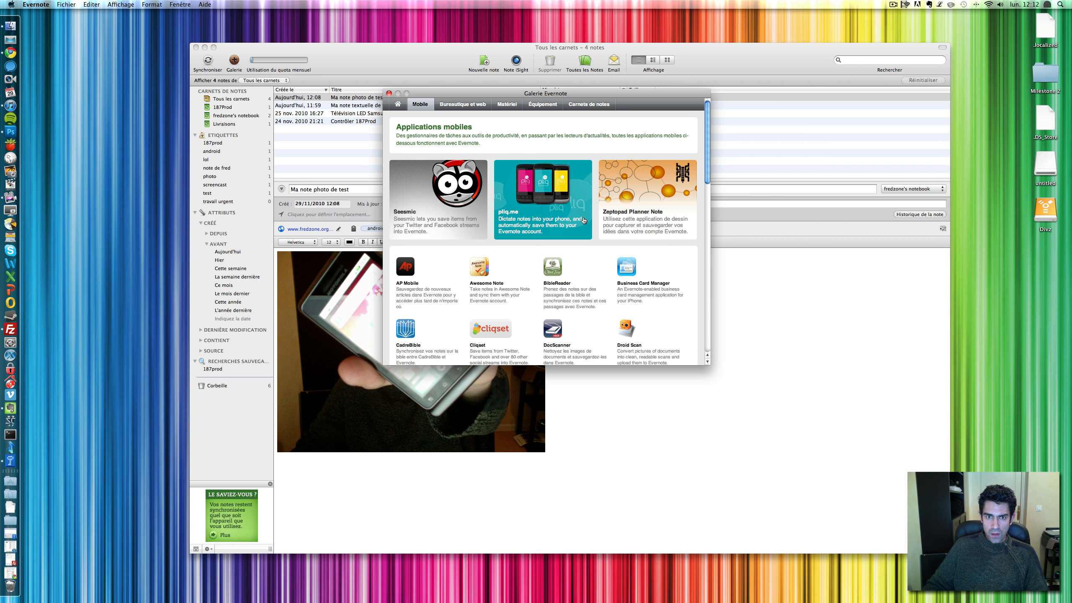
Step: View the gallery page of pliq.me and its website in Chrome, minimize the browser window and return to the mobile applications category
{"action": "left_click", "coordinate": [507, 212]}
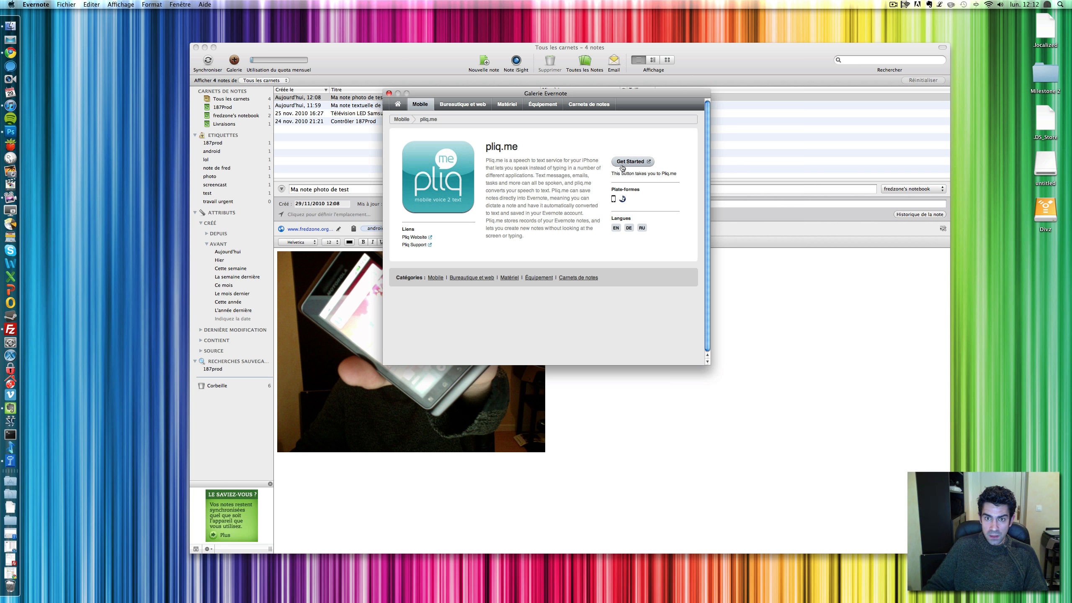
{"action": "left_click", "coordinate": [635, 161]}
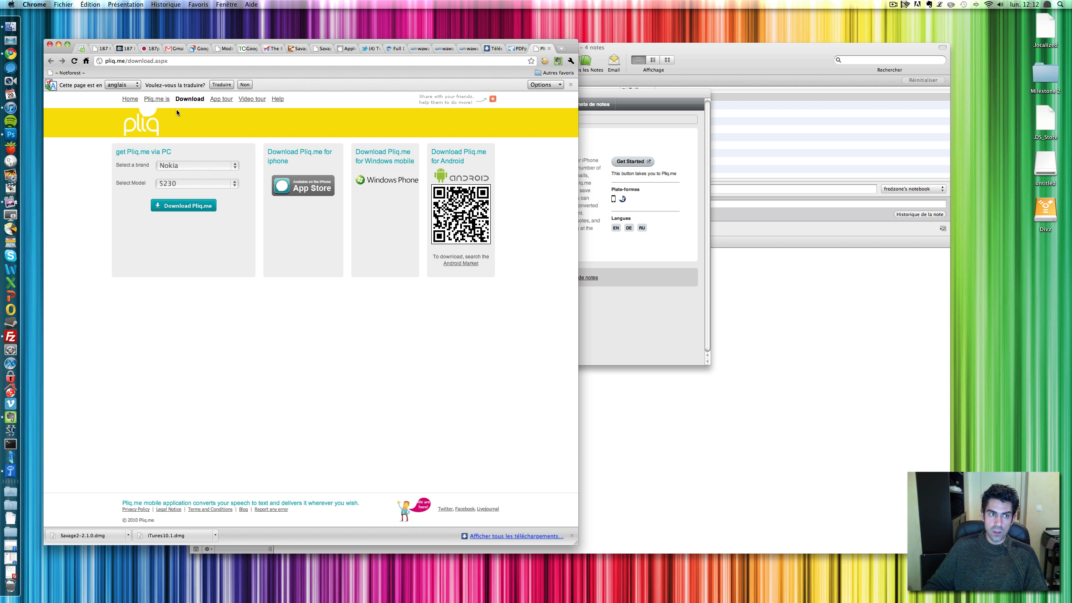
{"action": "left_click", "coordinate": [58, 44]}
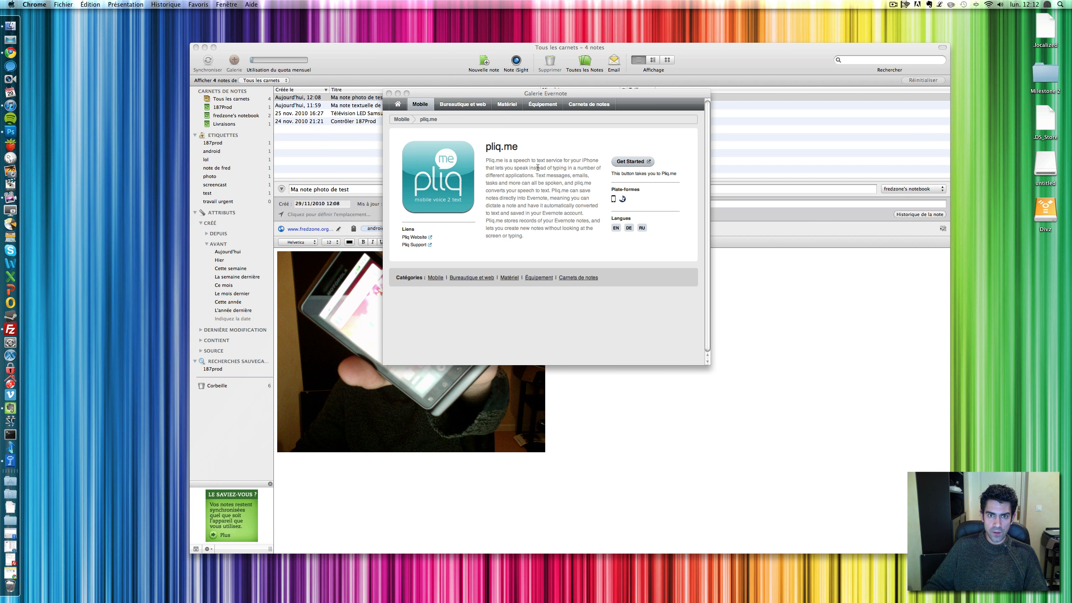
{"action": "left_click", "coordinate": [398, 119]}
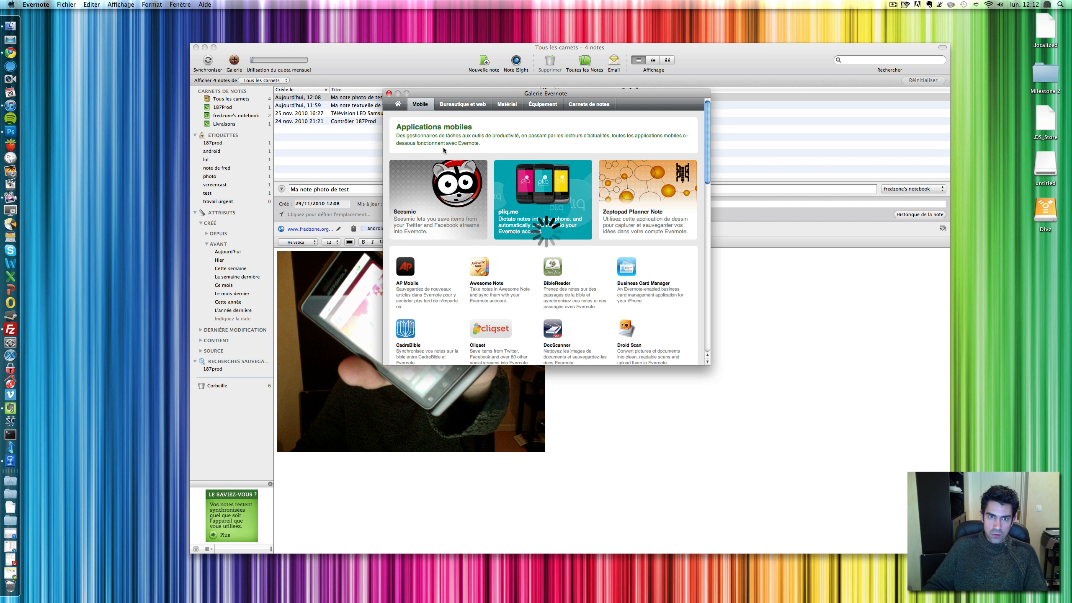
Step: Look through the mobile applications and browse the gallery categories Bureautique et web, Matériel, Équipement and Carnets de notes
{"action": "scroll", "coordinate": [451, 185], "scroll_direction": "down", "scroll_amount": 5}
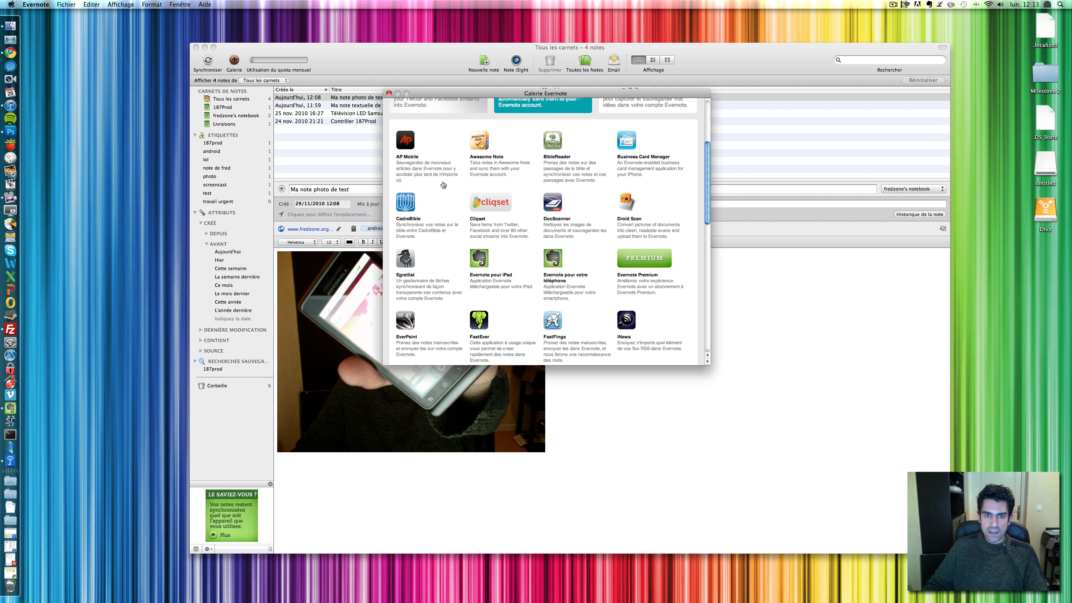
{"action": "scroll", "coordinate": [453, 233], "scroll_direction": "up", "scroll_amount": 5}
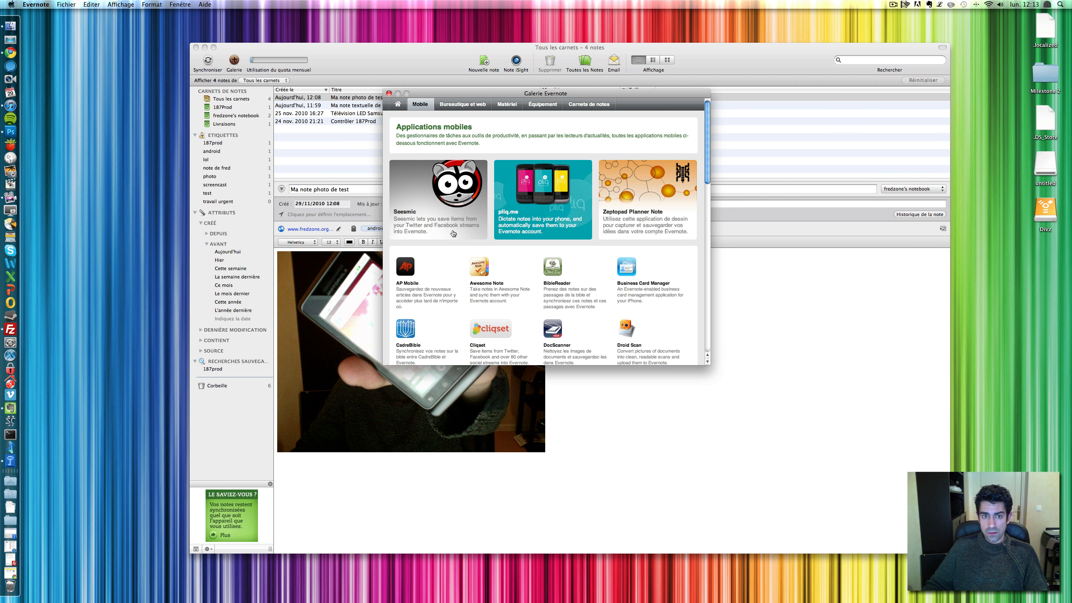
{"action": "left_click", "coordinate": [459, 109]}
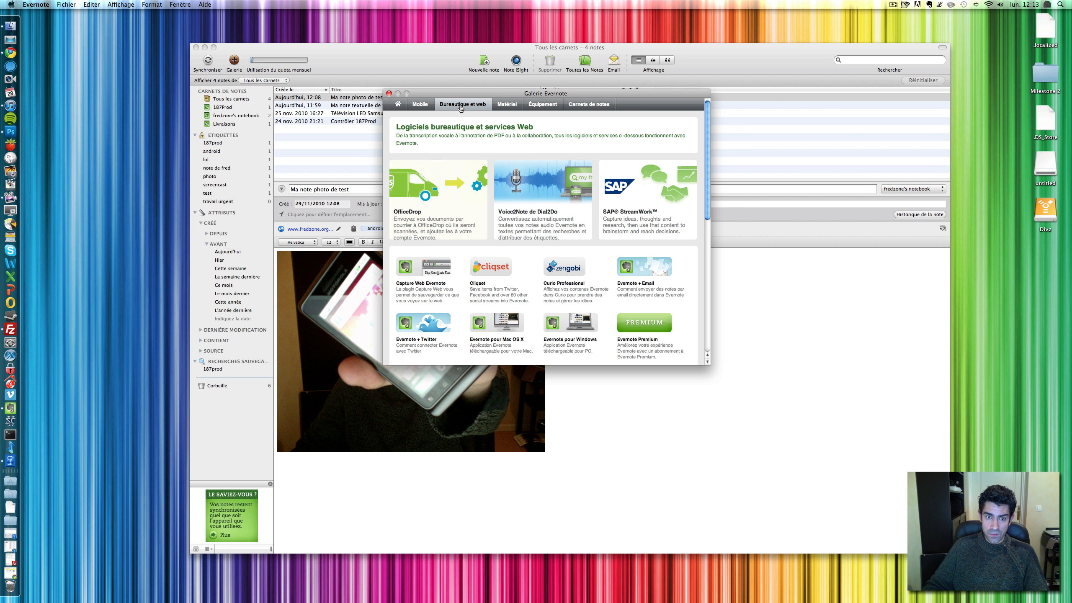
{"action": "left_click", "coordinate": [499, 103]}
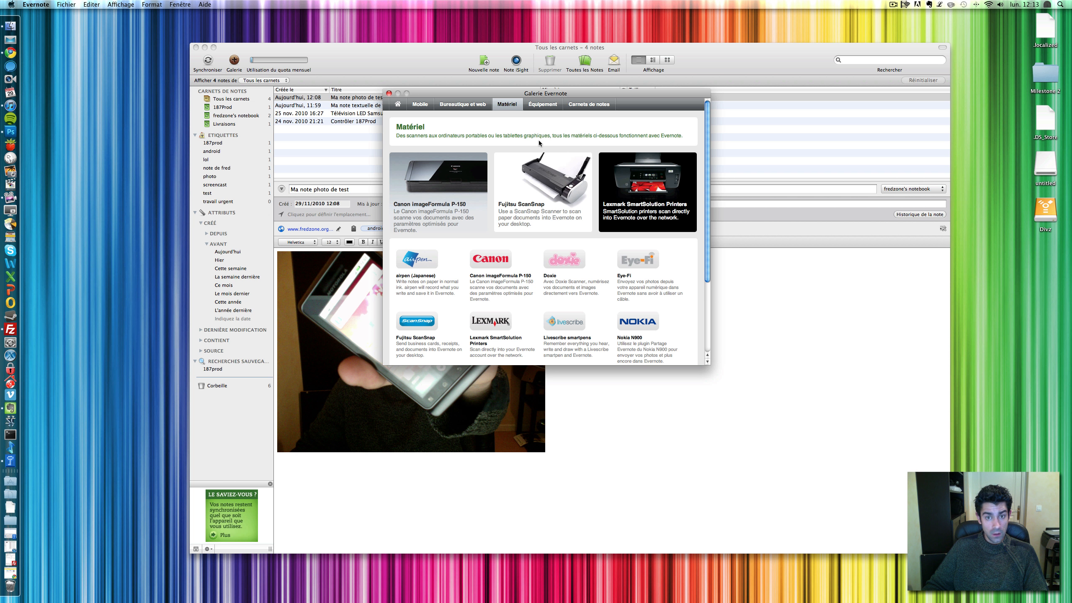
{"action": "left_click", "coordinate": [549, 110]}
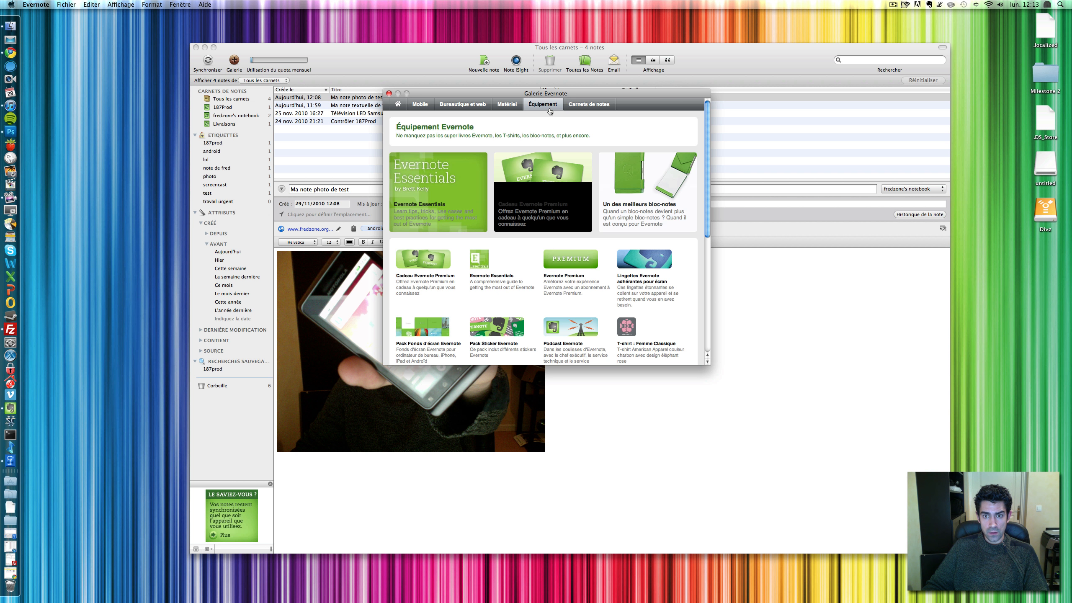
{"action": "left_click", "coordinate": [577, 109]}
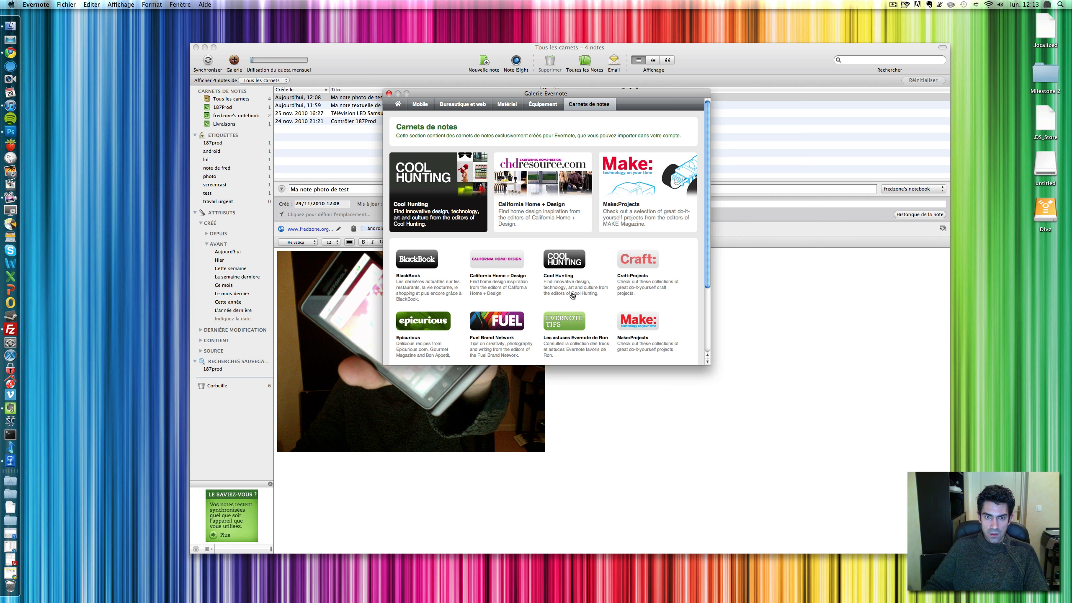
Step: Add the Fuel Your Creativity notebook from Fuel Brand Network to the account and close the gallery
{"action": "left_click", "coordinate": [496, 325]}
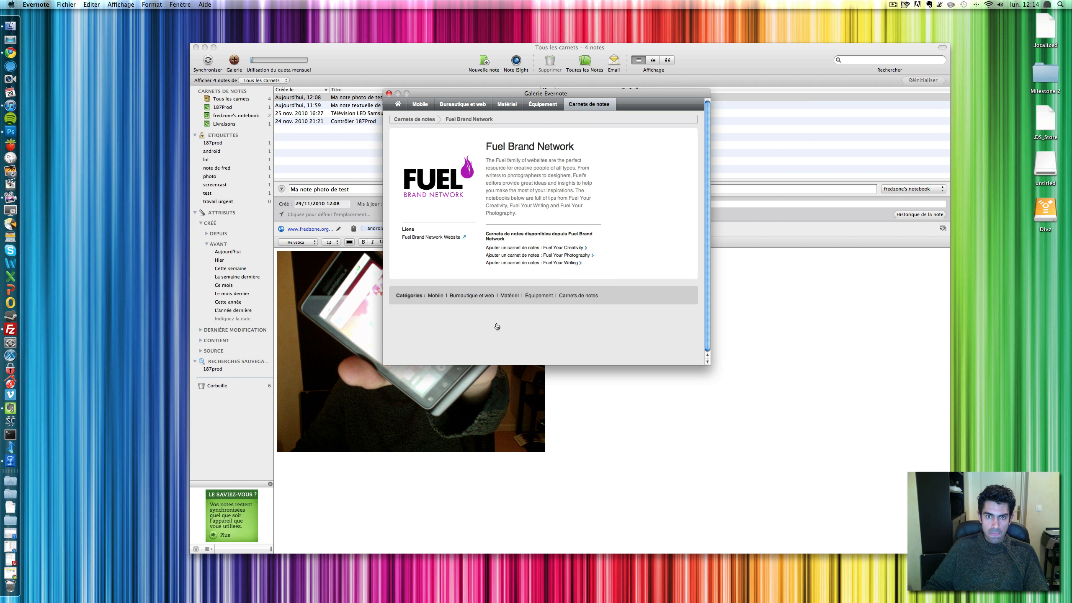
{"action": "left_click", "coordinate": [514, 248]}
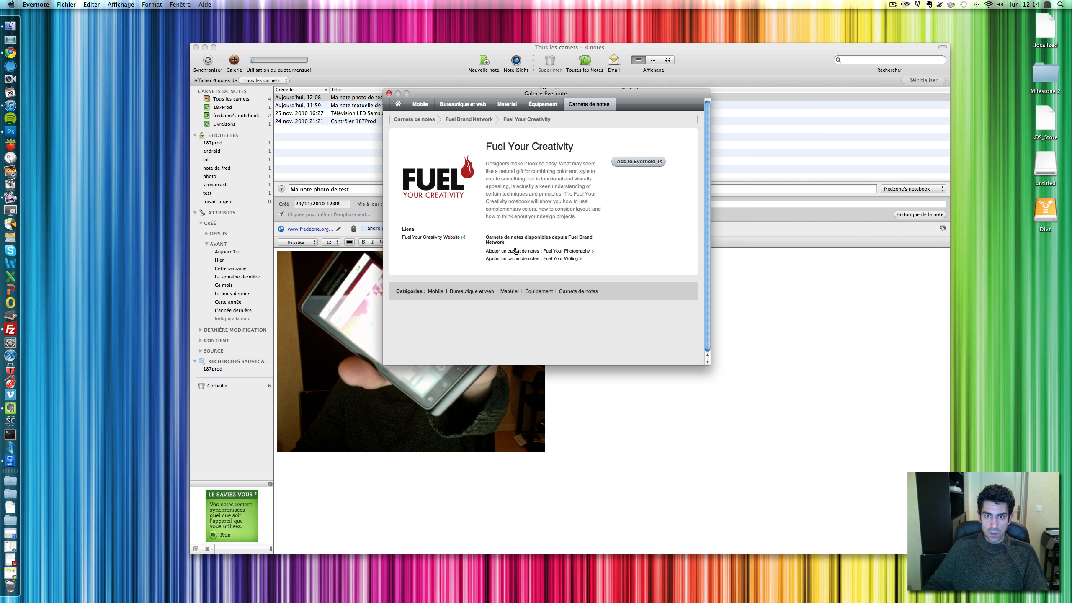
{"action": "left_click", "coordinate": [625, 163]}
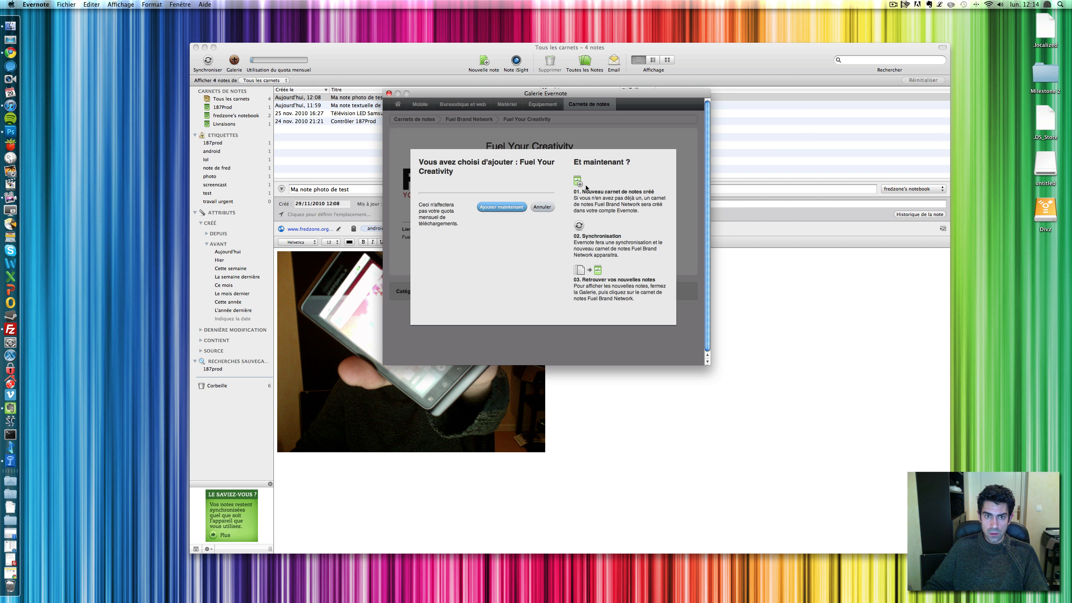
{"action": "left_click", "coordinate": [514, 206]}
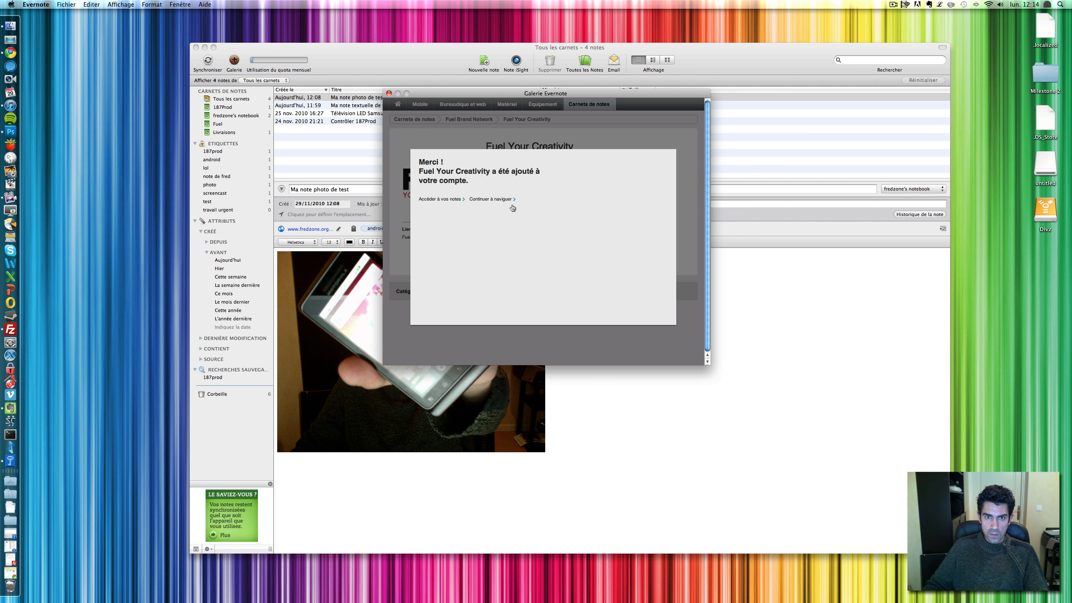
{"action": "left_click", "coordinate": [388, 93]}
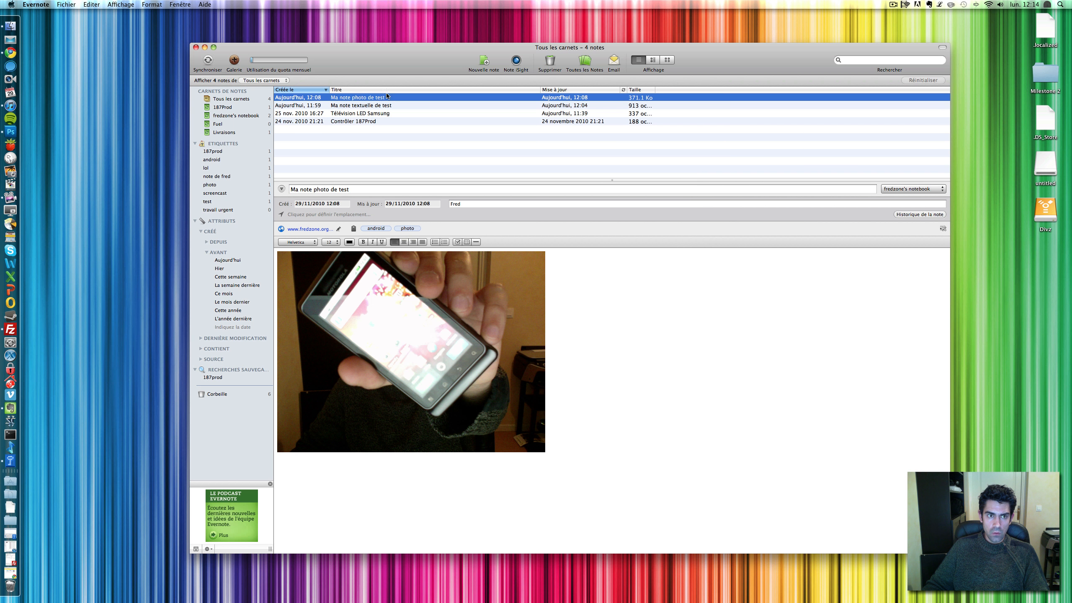
Step: Open the Fuel notebook and look through the note The Steps of Creative Communication
{"action": "left_click", "coordinate": [215, 127]}
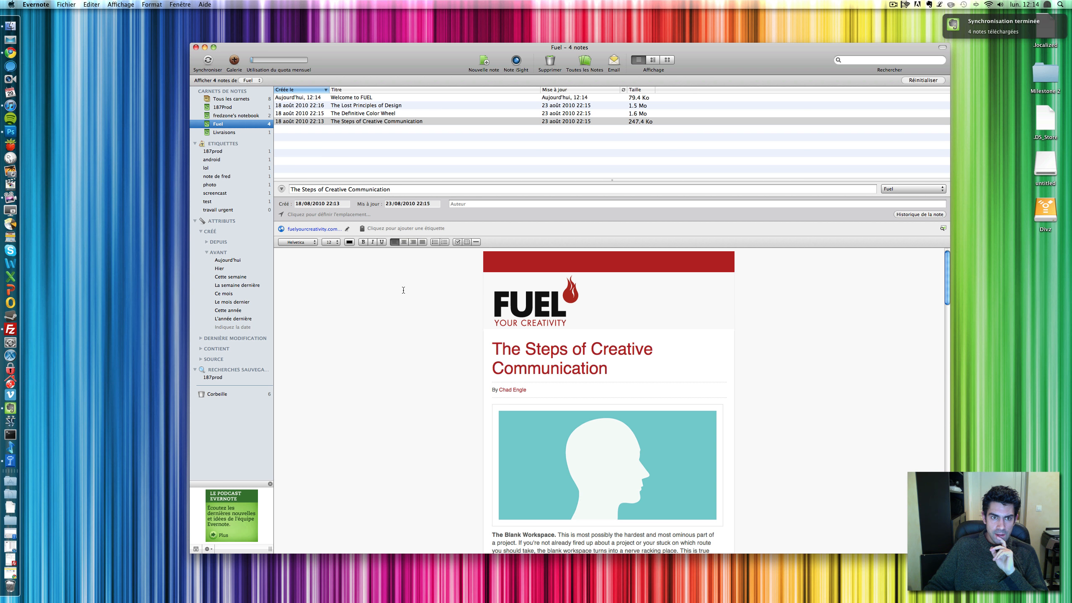
{"action": "scroll", "coordinate": [403, 290], "scroll_direction": "down", "scroll_amount": 5}
{"action": "scroll", "coordinate": [404, 290], "scroll_direction": "down", "scroll_amount": 3}
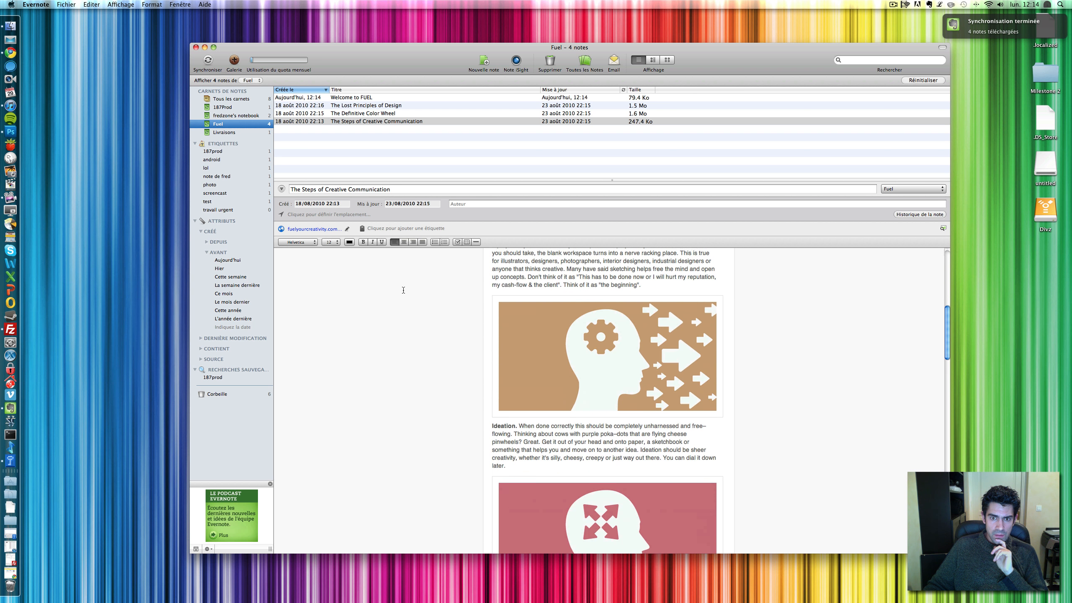
Step: Open the note The Lost Principles of Design and examine its text and illustrations through to the end
{"action": "left_click", "coordinate": [392, 106]}
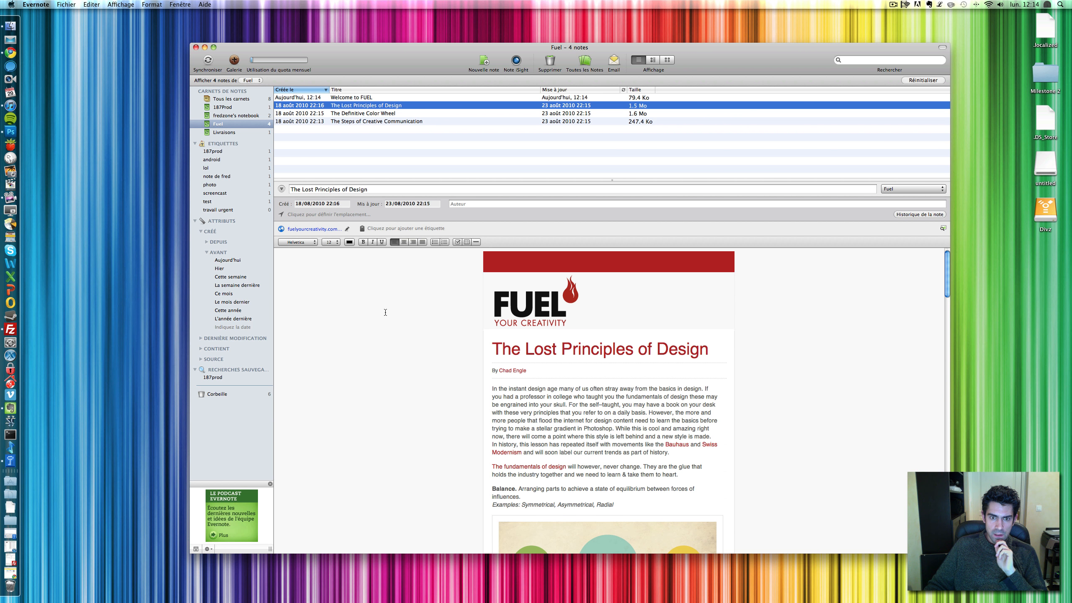
{"action": "scroll", "coordinate": [385, 313], "scroll_direction": "down", "scroll_amount": 1}
{"action": "scroll", "coordinate": [385, 314], "scroll_direction": "down", "scroll_amount": 2}
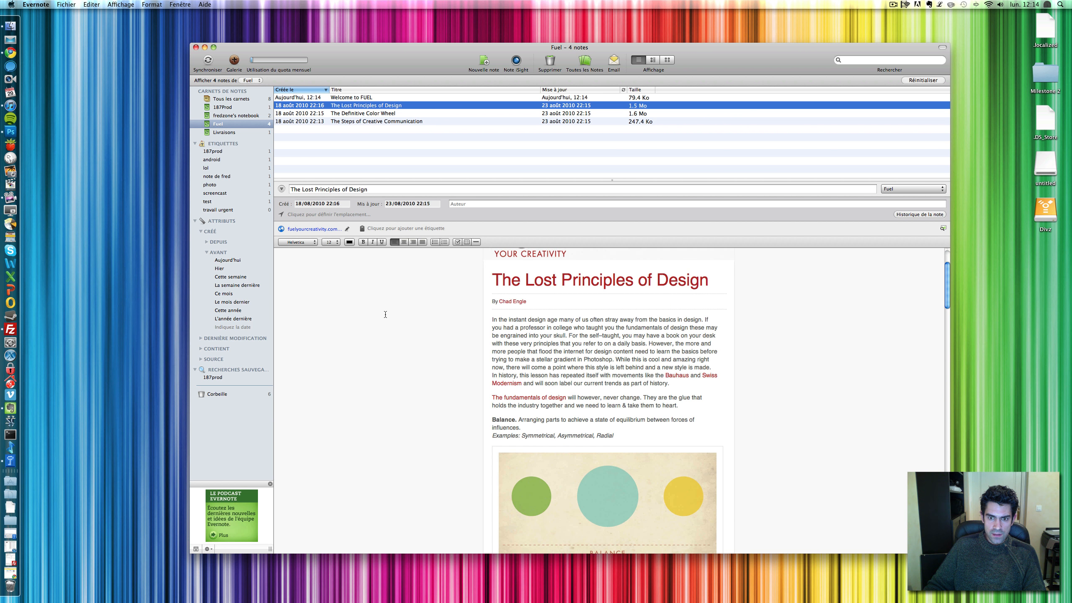
{"action": "scroll", "coordinate": [385, 314], "scroll_direction": "down", "scroll_amount": 8}
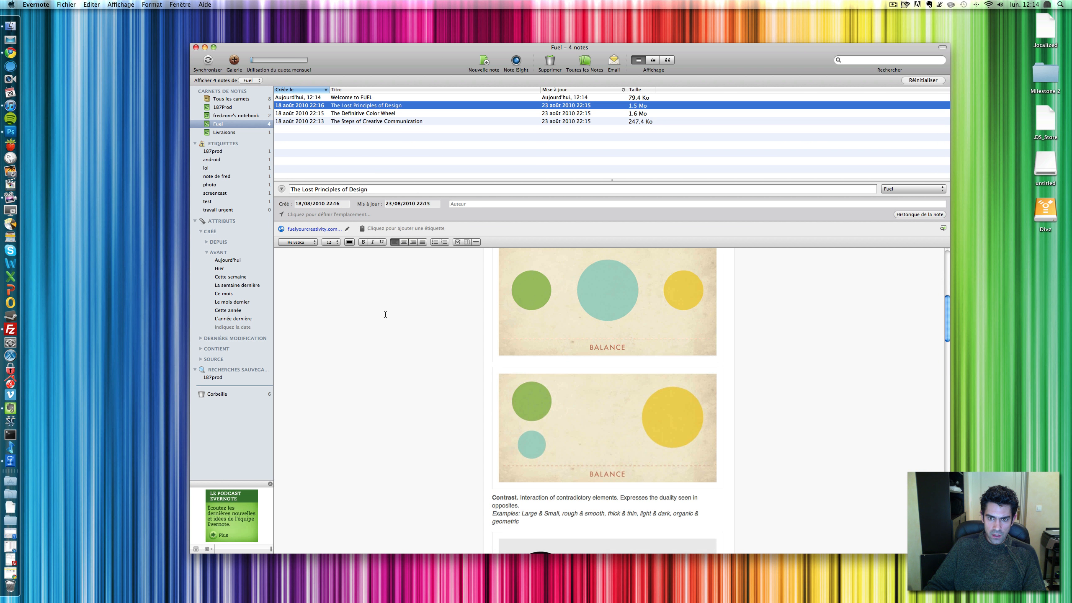
{"action": "scroll", "coordinate": [385, 314], "scroll_direction": "down", "scroll_amount": 2}
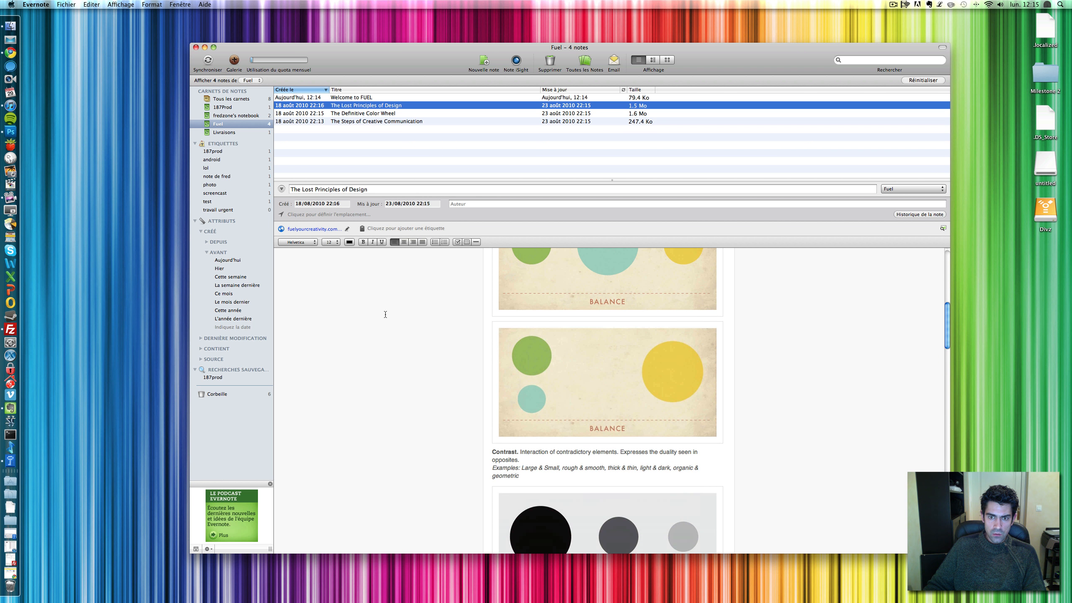
{"action": "scroll", "coordinate": [385, 314], "scroll_direction": "down", "scroll_amount": 14}
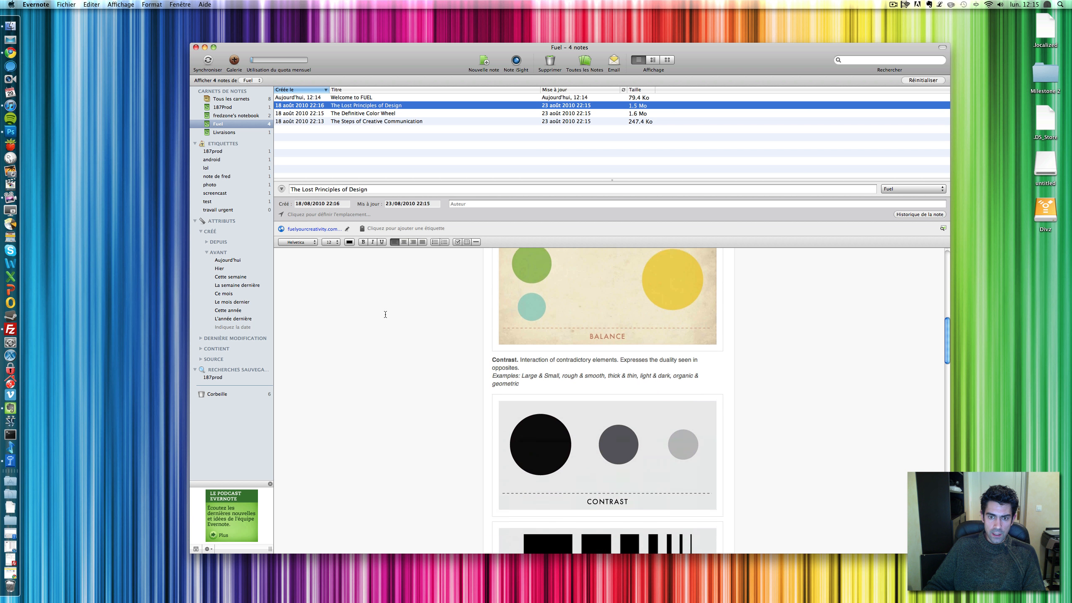
{"action": "scroll", "coordinate": [385, 314], "scroll_direction": "down", "scroll_amount": 10}
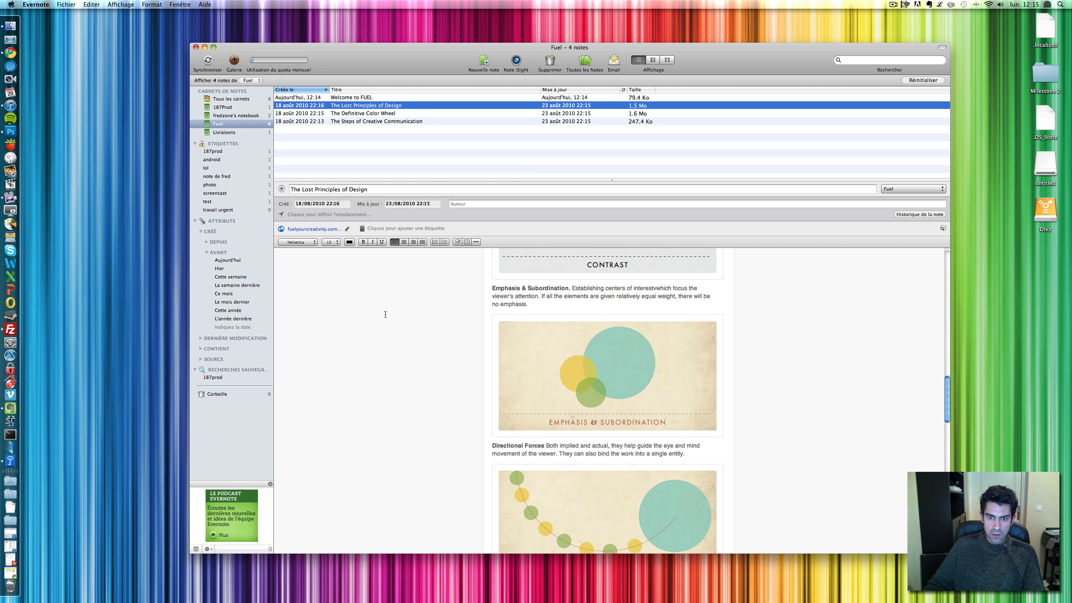
{"action": "scroll", "coordinate": [385, 314], "scroll_direction": "down", "scroll_amount": 15}
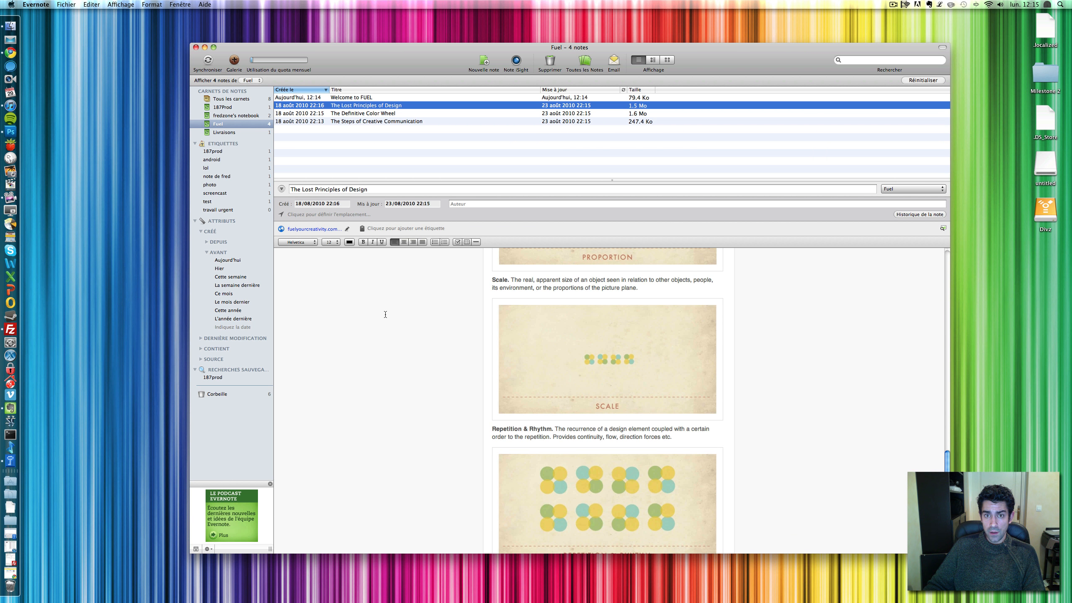
{"action": "scroll", "coordinate": [385, 314], "scroll_direction": "down", "scroll_amount": 8}
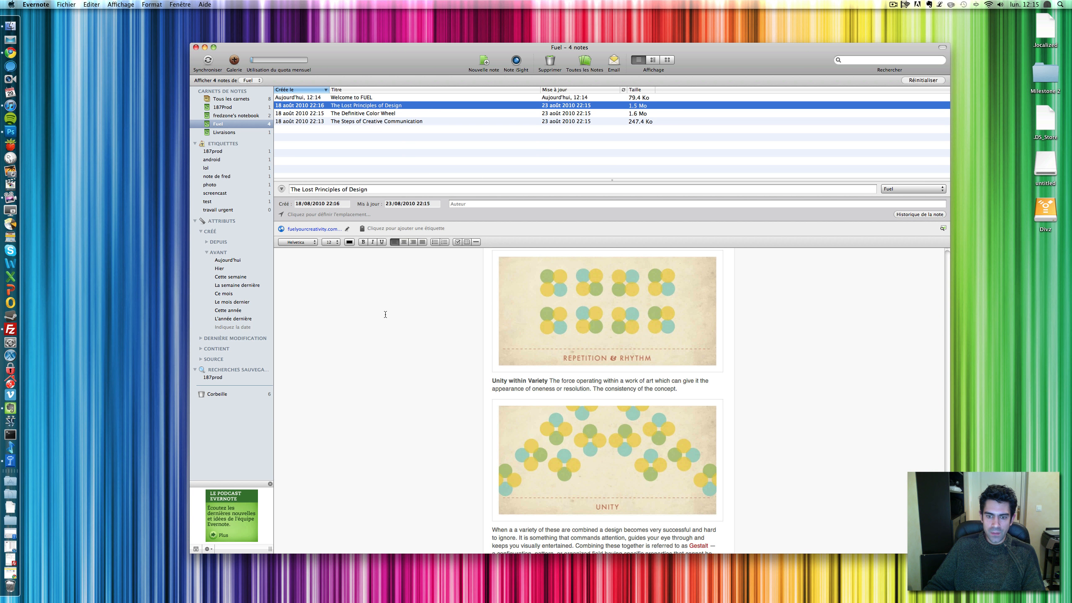
{"action": "scroll", "coordinate": [385, 314], "scroll_direction": "down", "scroll_amount": 1}
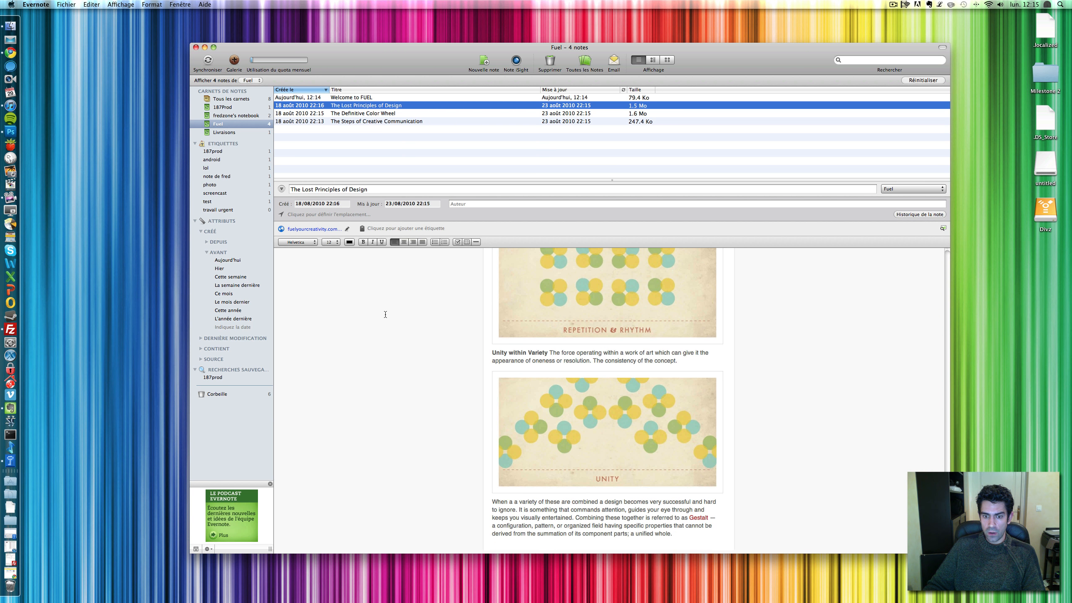
{"action": "scroll", "coordinate": [385, 314], "scroll_direction": "up", "scroll_amount": 20}
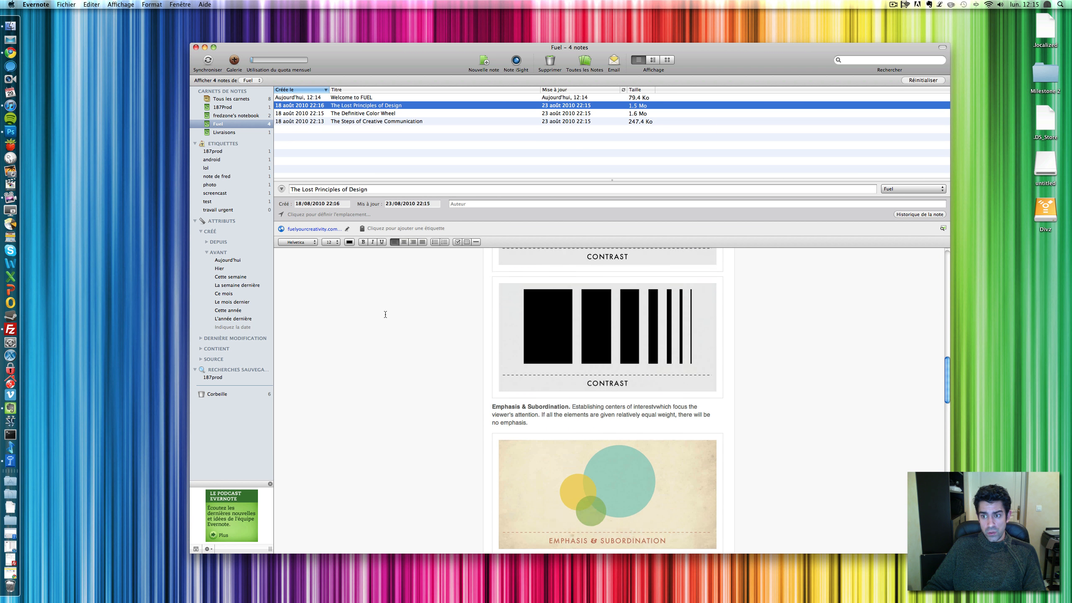
{"action": "scroll", "coordinate": [385, 314], "scroll_direction": "up", "scroll_amount": 15}
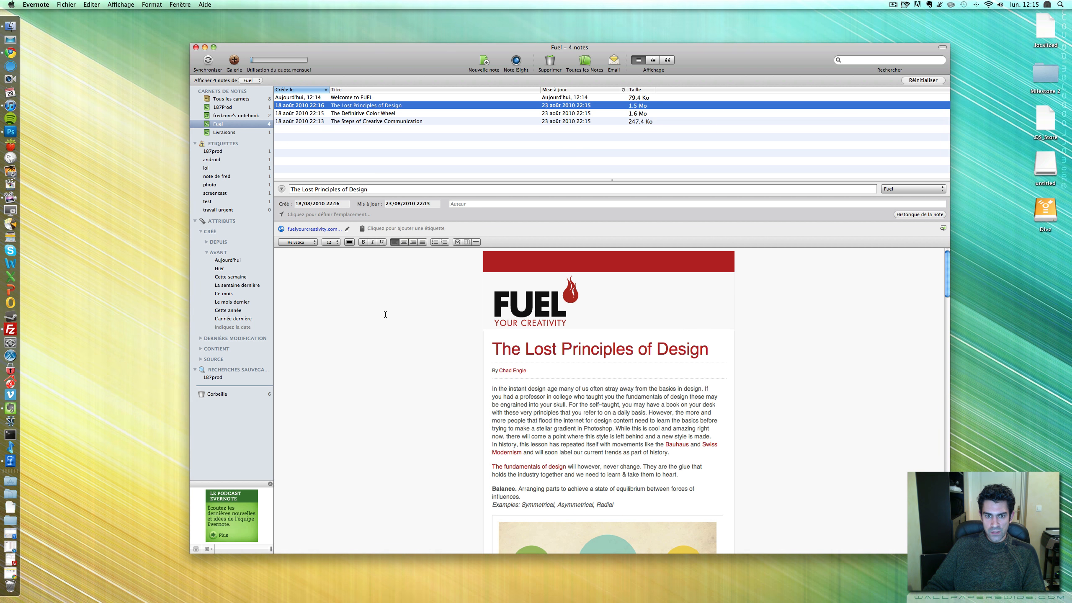
{"action": "scroll", "coordinate": [383, 314], "scroll_direction": "down", "scroll_amount": 1}
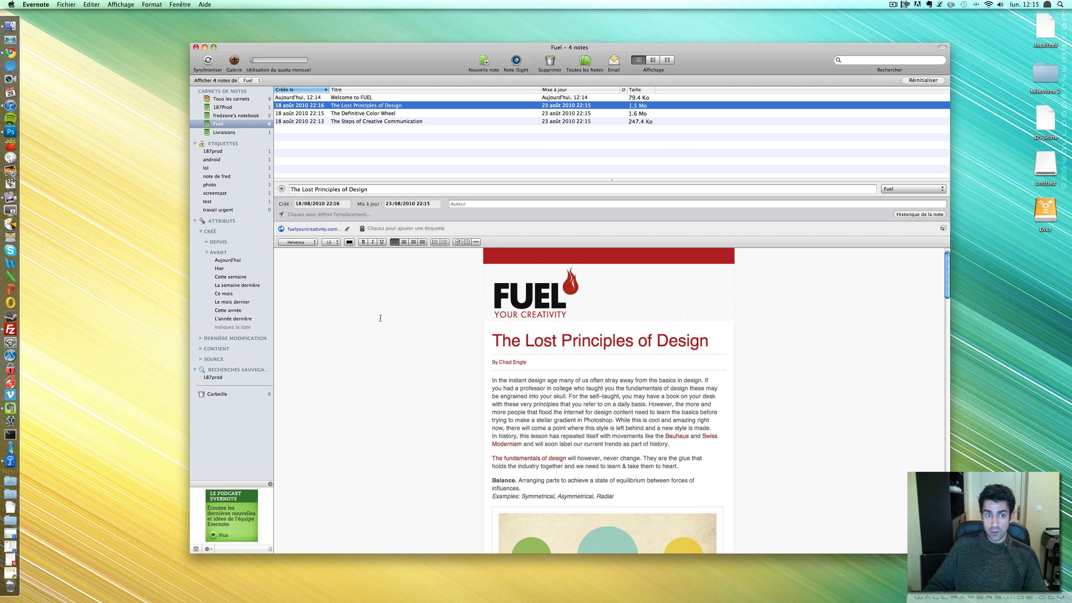
{"action": "scroll", "coordinate": [380, 320], "scroll_direction": "up", "scroll_amount": 1}
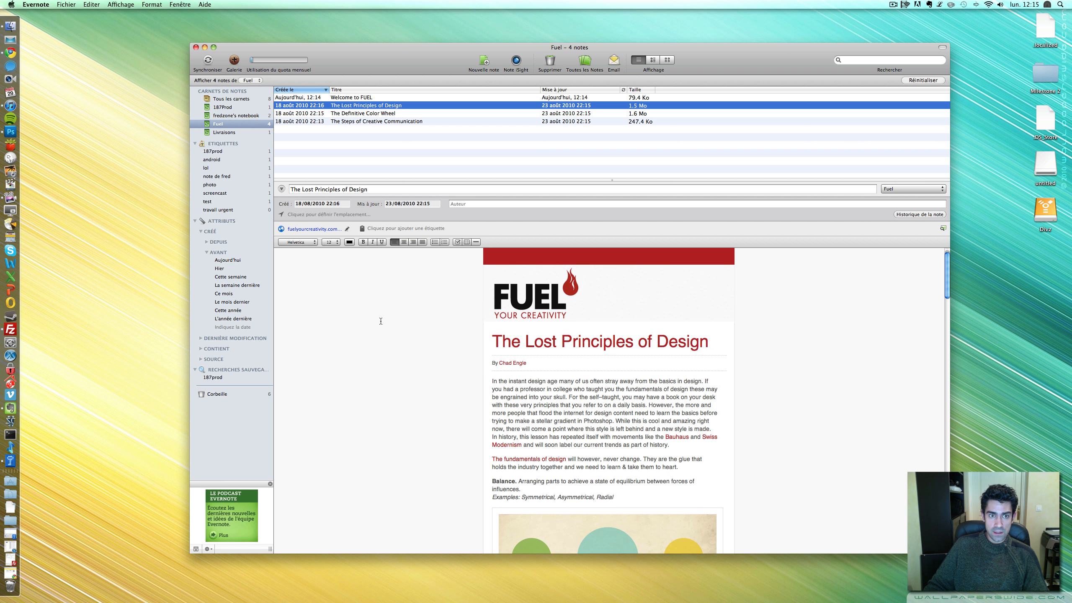
Step: View the account information with the monthly quota usage and close its window
{"action": "left_click", "coordinate": [257, 60]}
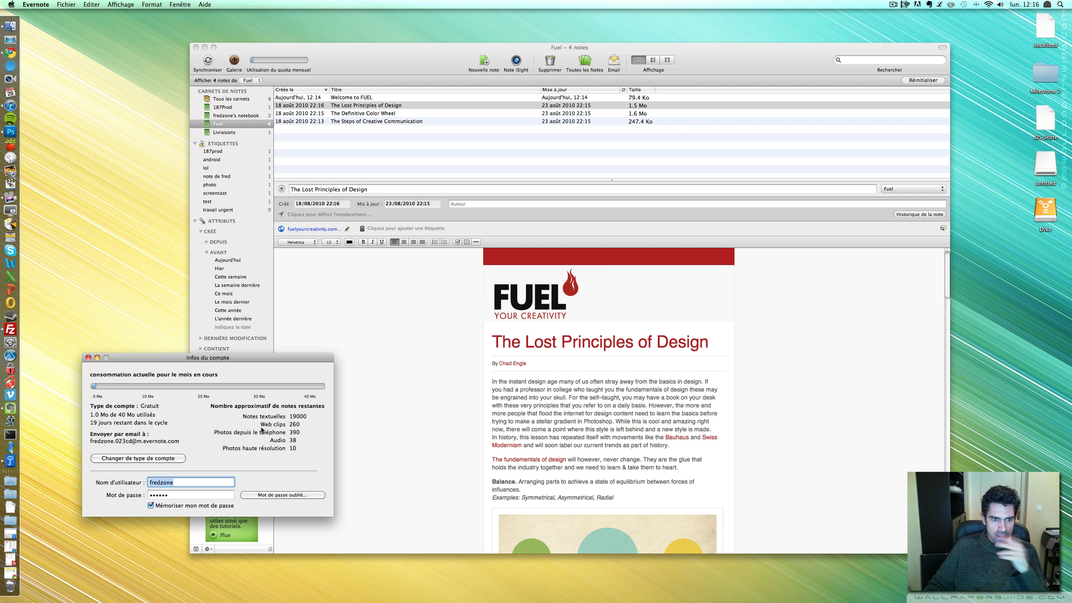
{"action": "left_click", "coordinate": [88, 357]}
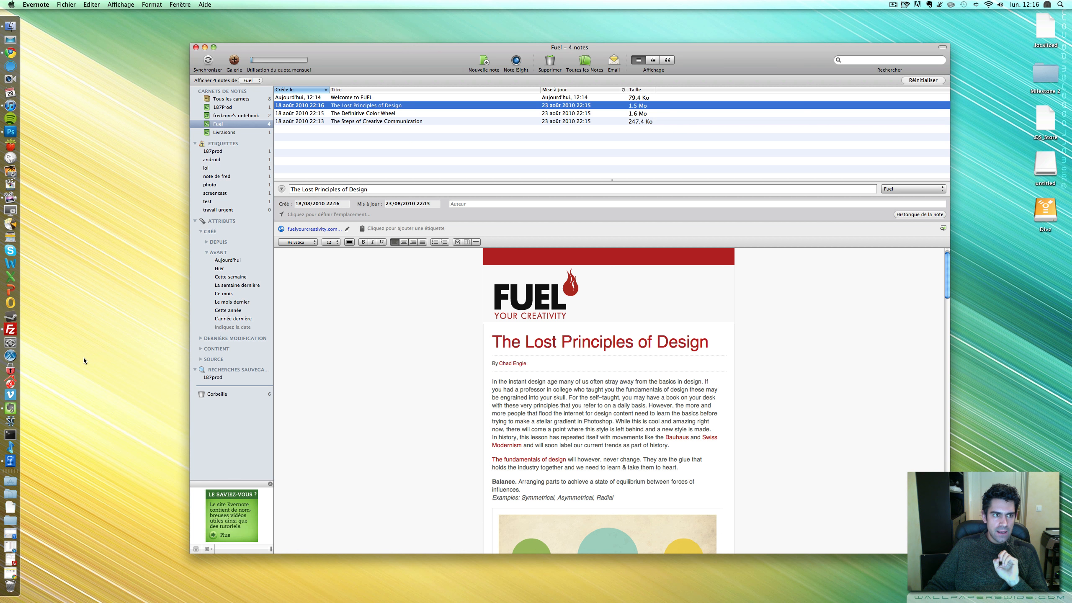
Step: Switch to Chrome and load youtube.fr in the current tab
{"action": "left_click", "coordinate": [10, 52]}
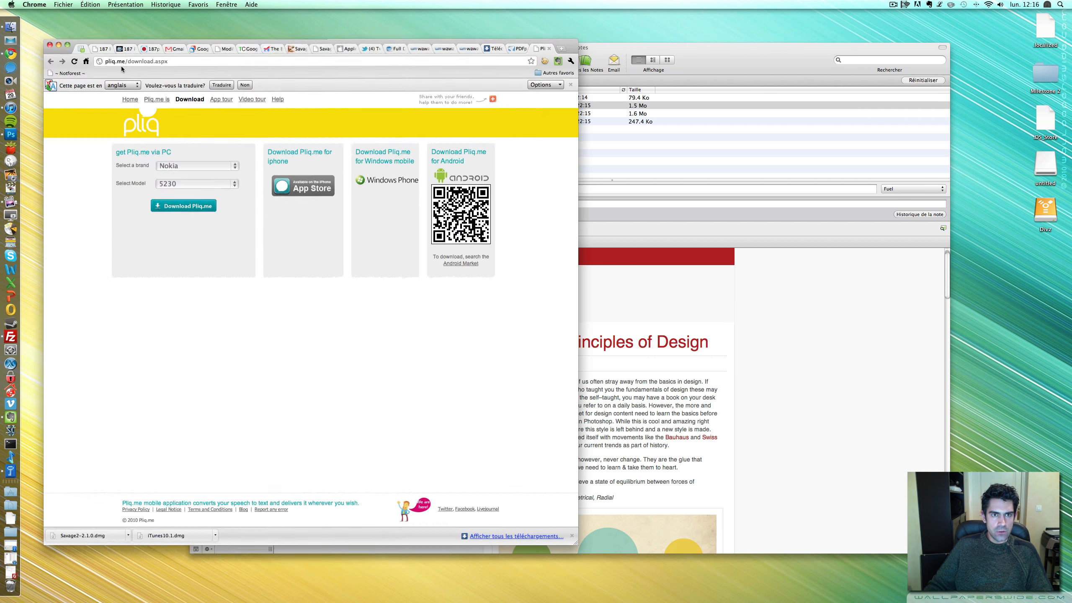
{"action": "left_click", "coordinate": [225, 60]}
{"action": "type", "text": "youtube.fr"}
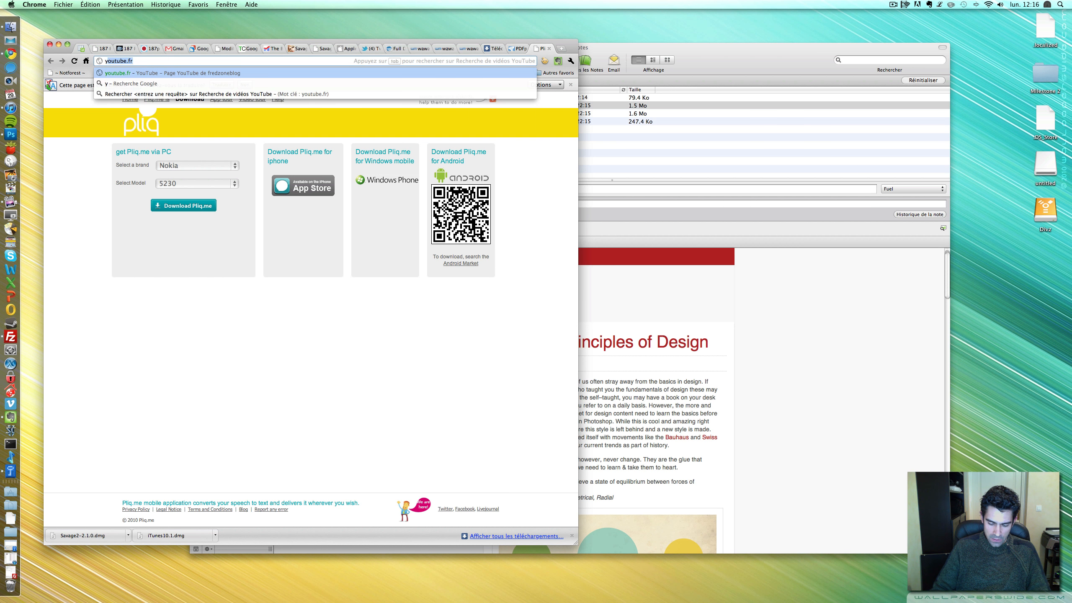
{"action": "key", "text": "Return"}
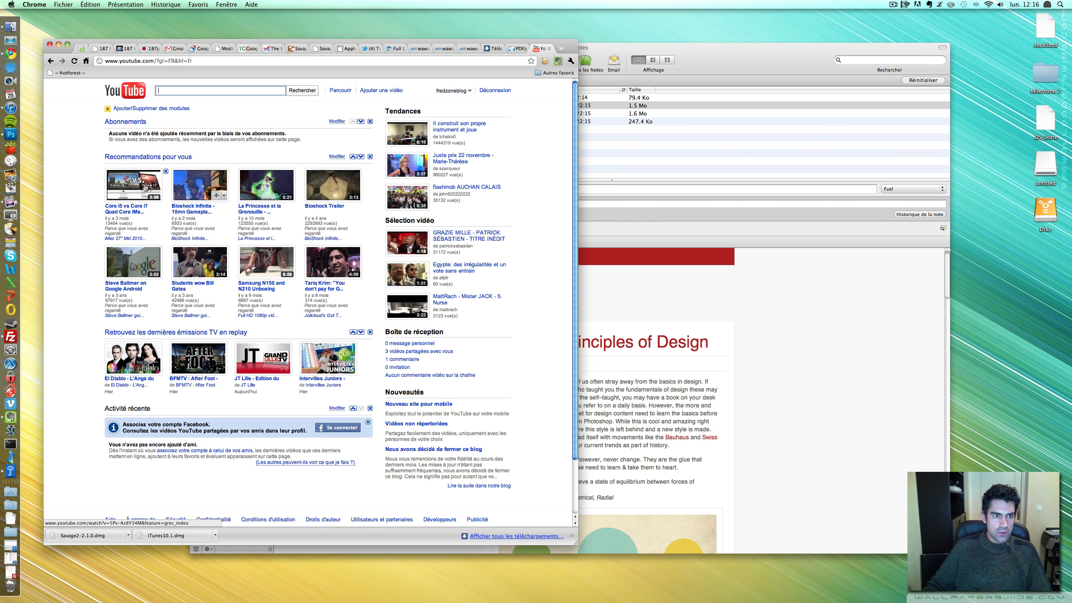
Step: Open the recommended Core i5 vs Core i7 iMac review video, pause it and copy its address without the feature parameter
{"action": "left_click", "coordinate": [136, 189]}
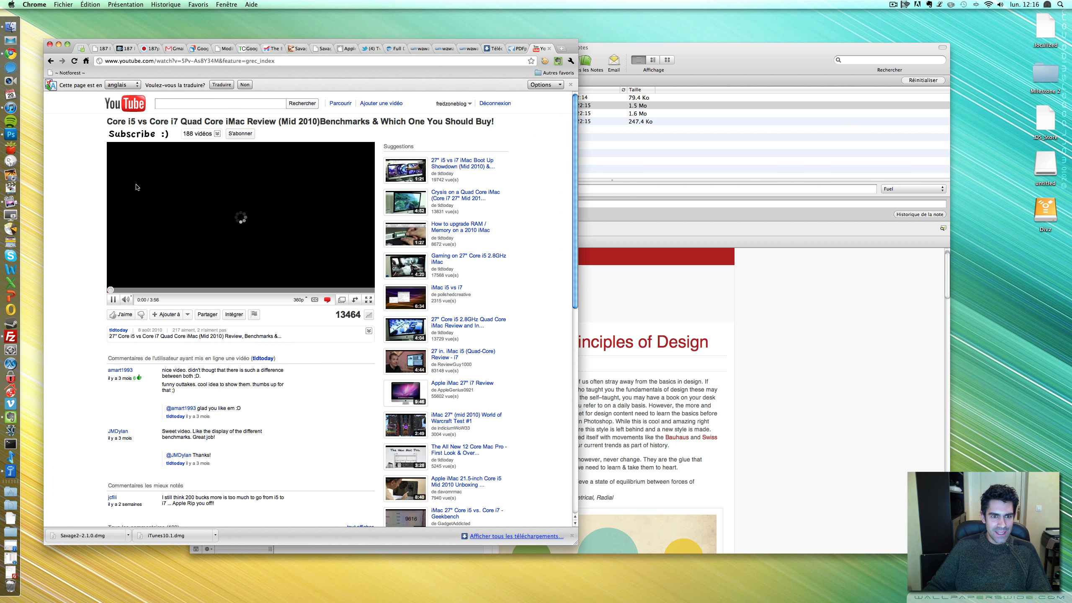
{"action": "left_click", "coordinate": [156, 61]}
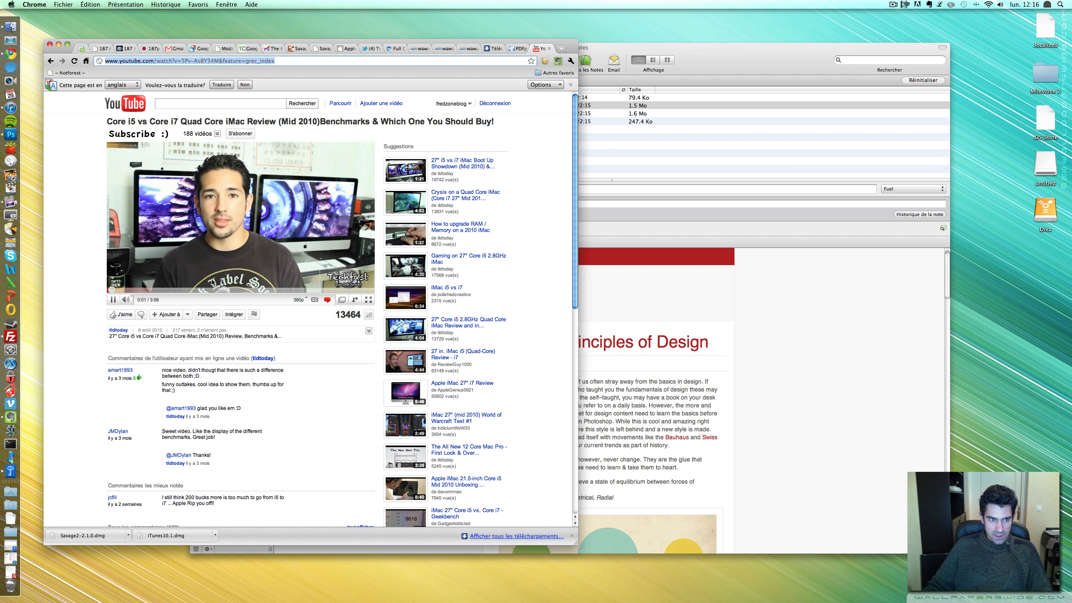
{"action": "left_click", "coordinate": [113, 300]}
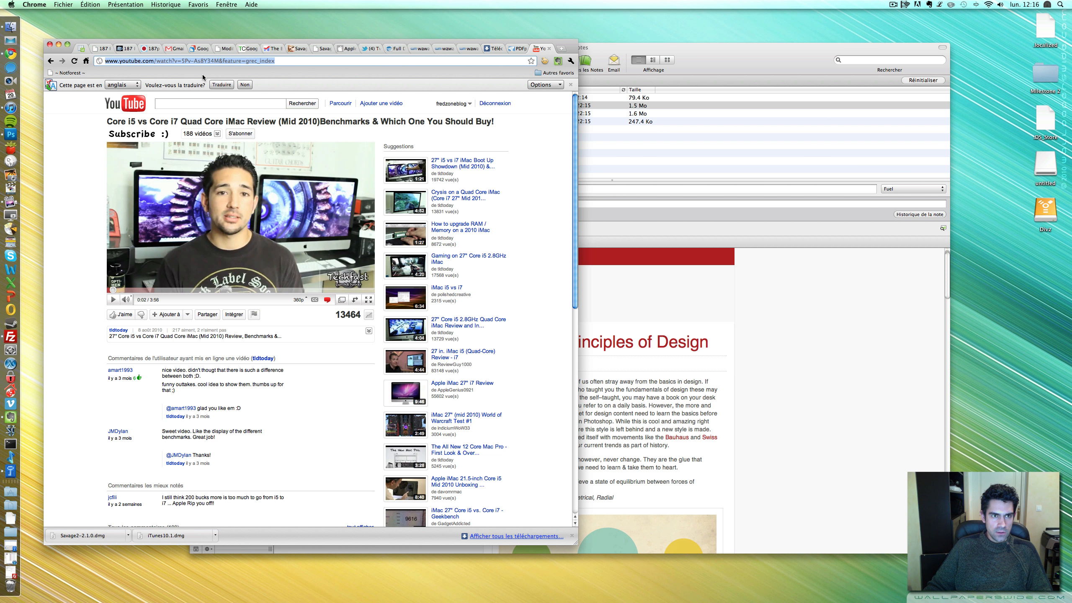
{"action": "key", "text": "super+c"}
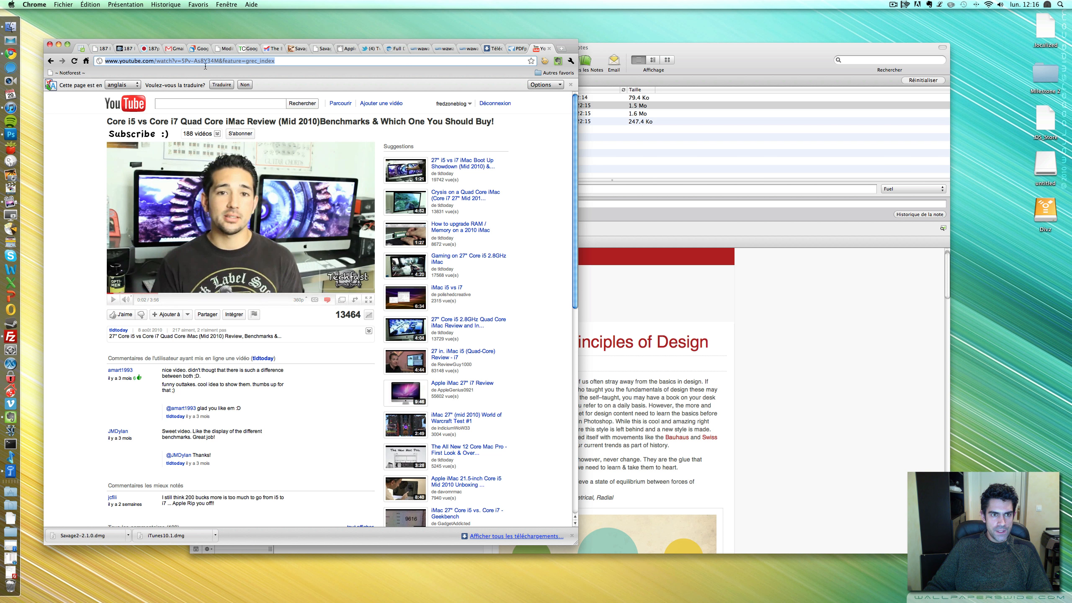
{"action": "key", "text": "Right"}
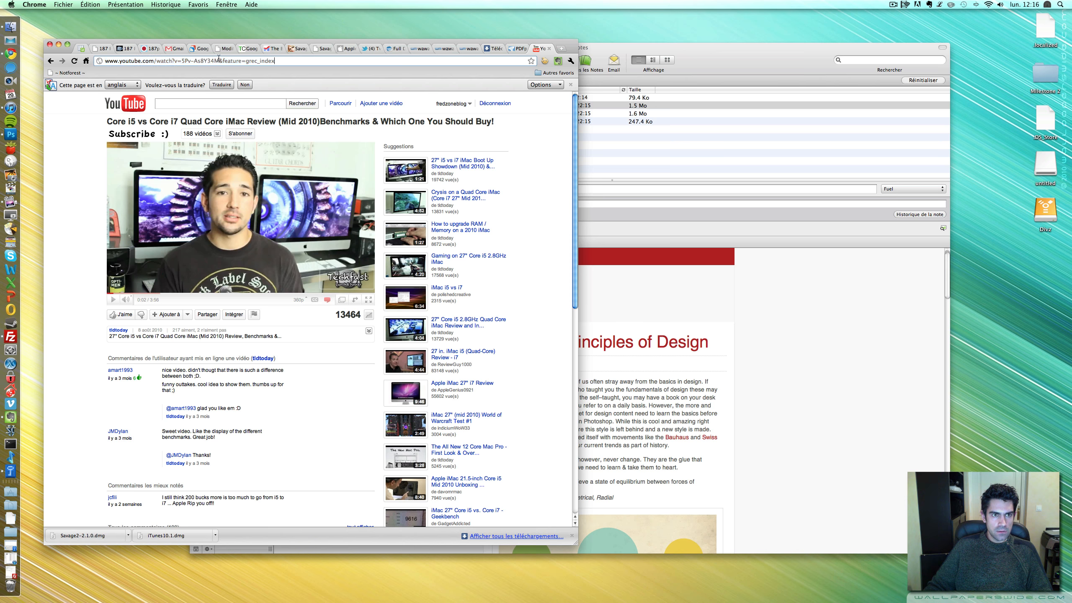
{"action": "left_click_drag", "start_coordinate": [218, 61], "coordinate": [96, 61]}
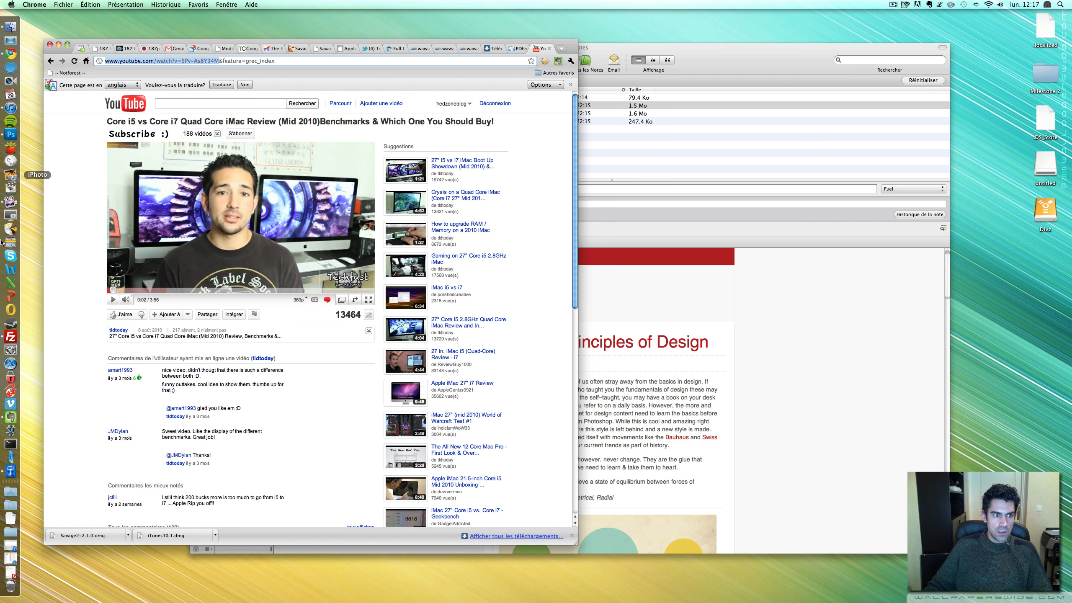
Step: Switch to Evernote, create a new note in the Fuel notebook and set its source URL to the copied YouTube video address
{"action": "left_click", "coordinate": [9, 418]}
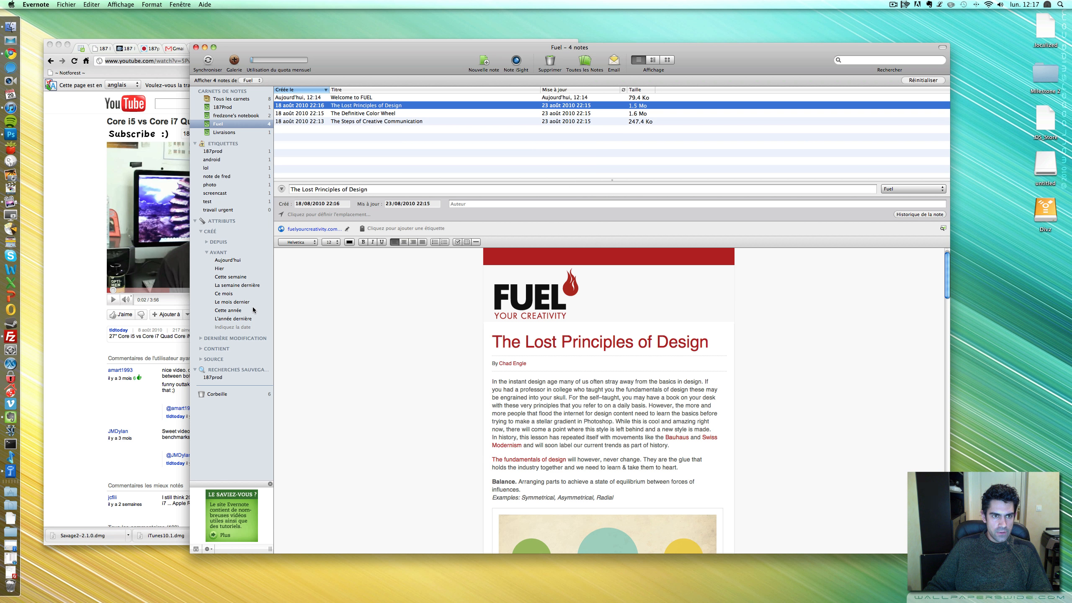
{"action": "left_click", "coordinate": [483, 61]}
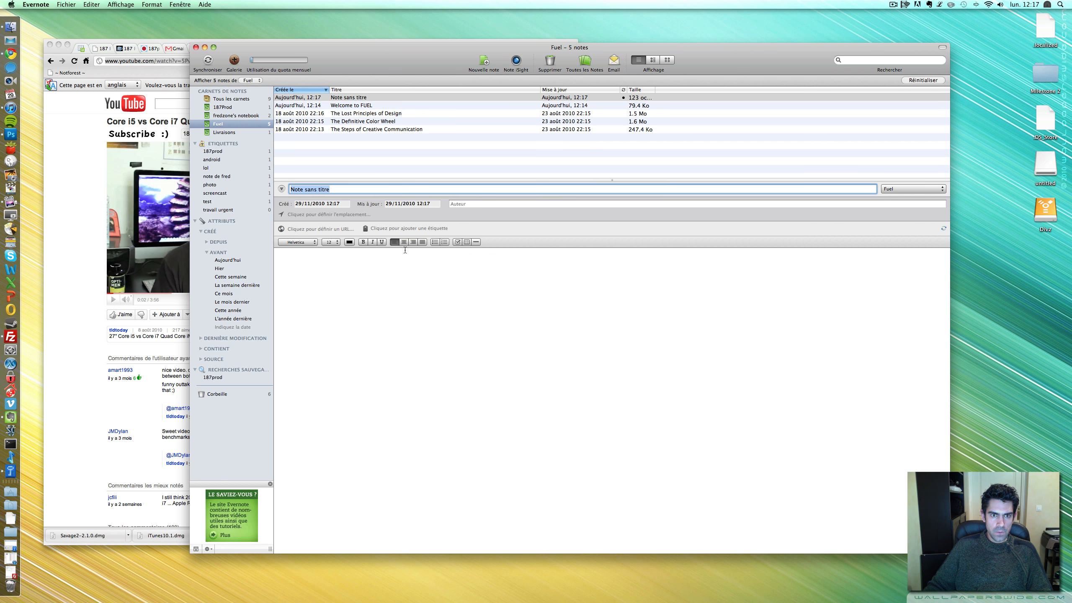
{"action": "left_click", "coordinate": [325, 215]}
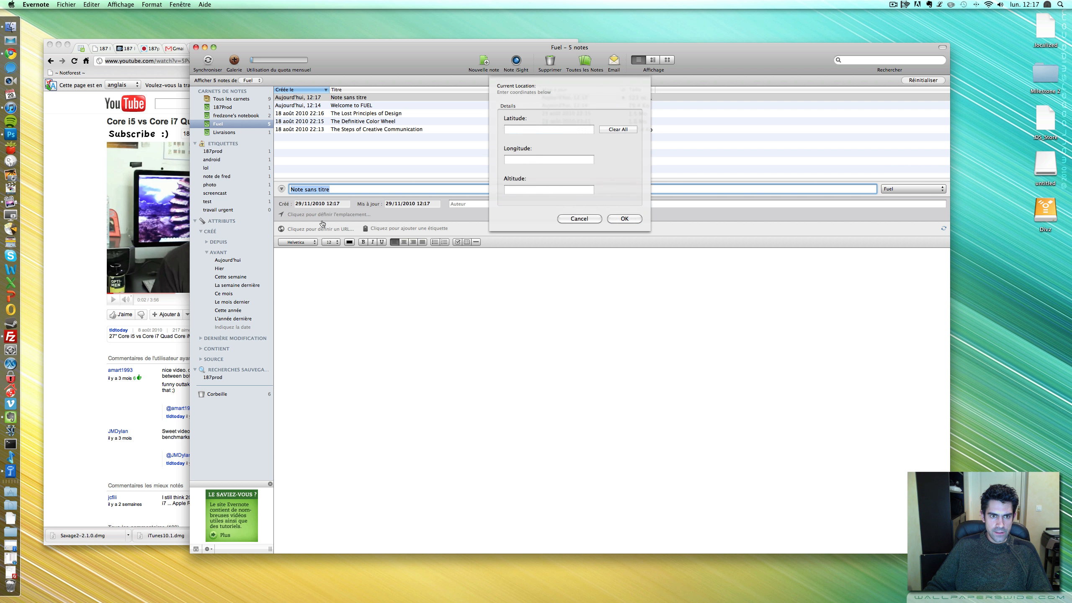
{"action": "left_click", "coordinate": [579, 218]}
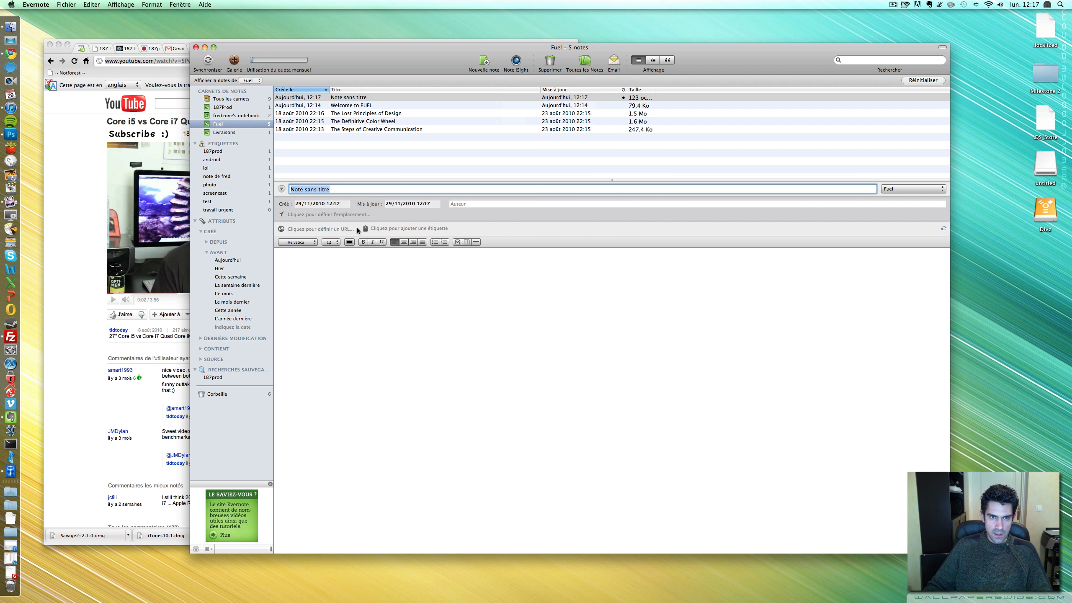
{"action": "left_click", "coordinate": [342, 229]}
{"action": "key", "text": "super+v"}
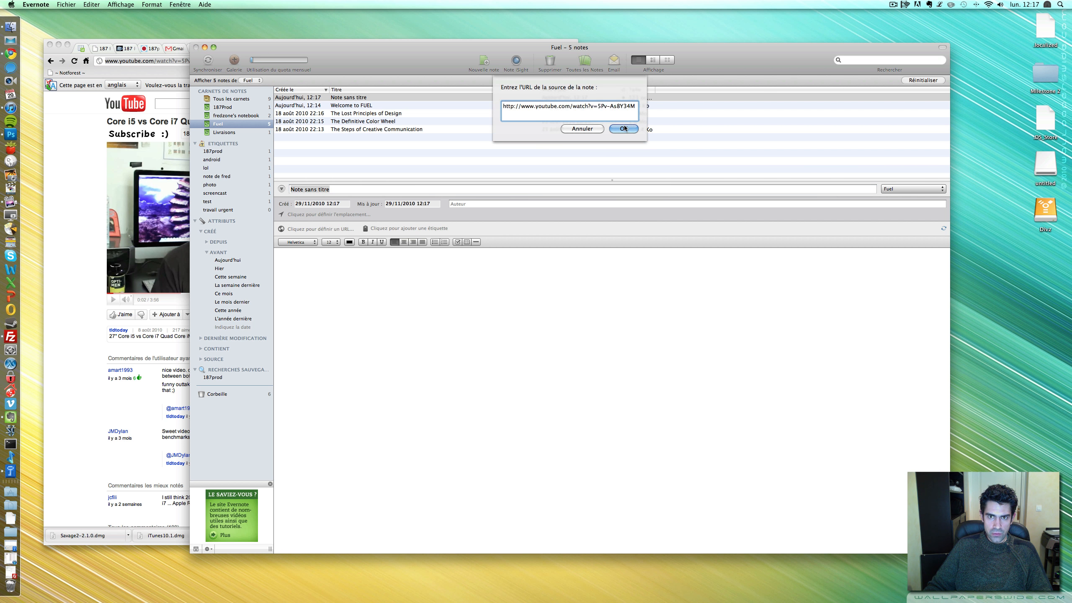
{"action": "left_click", "coordinate": [624, 129]}
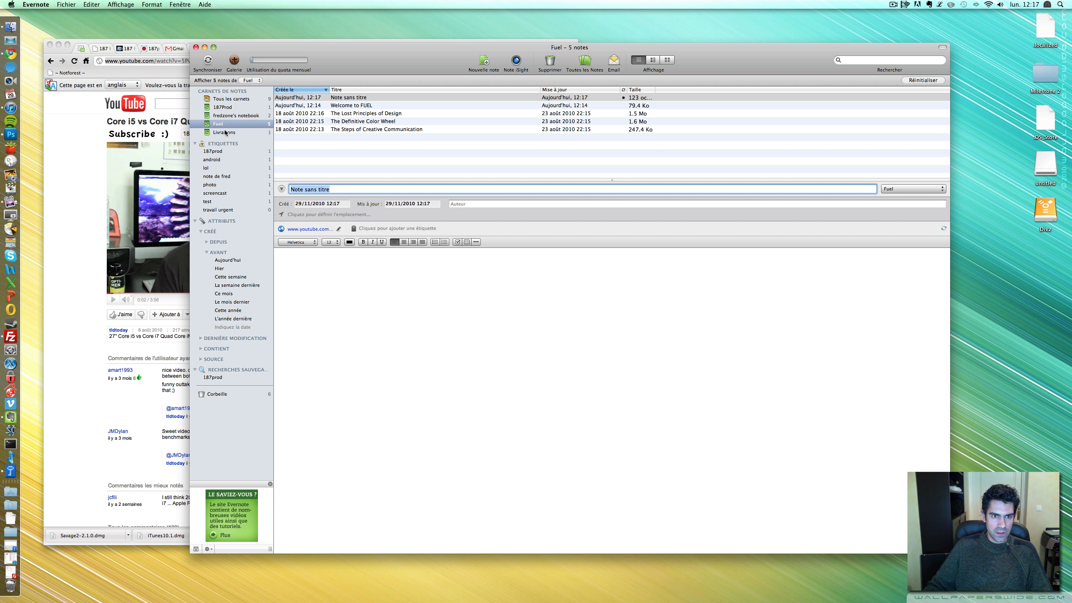
Step: Check the account's quota usage again, close the account information and minimise the browser window behind Evernote
{"action": "left_click", "coordinate": [259, 60]}
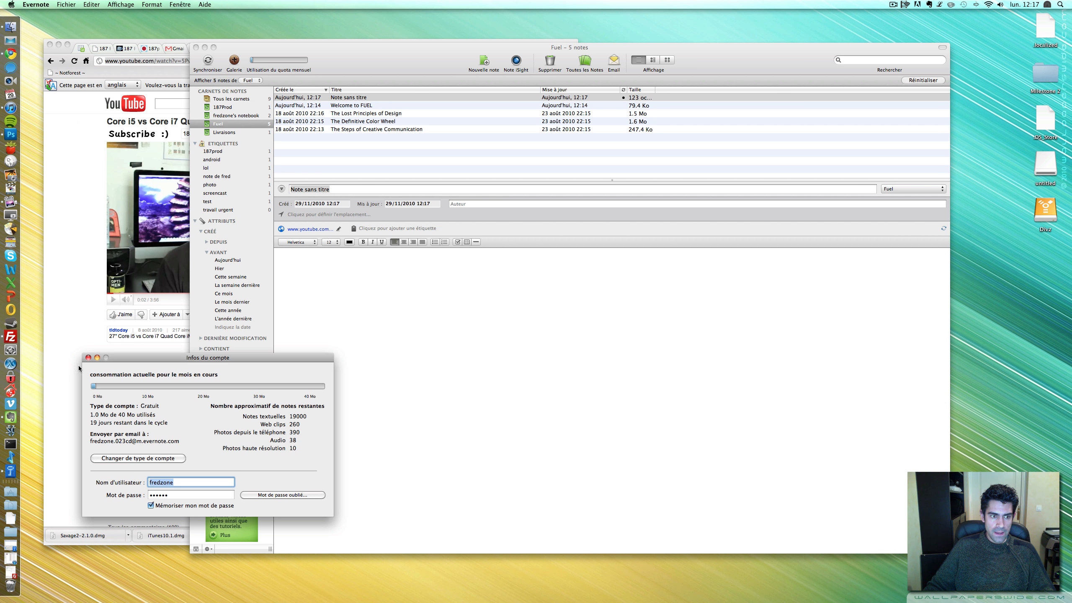
{"action": "left_click", "coordinate": [89, 357]}
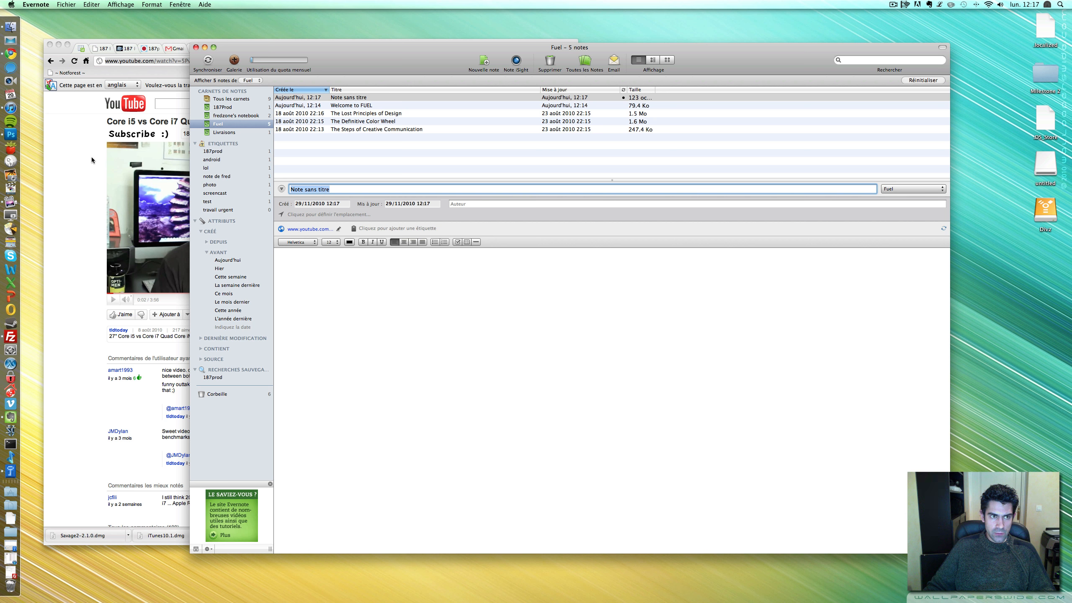
{"action": "left_click", "coordinate": [58, 45]}
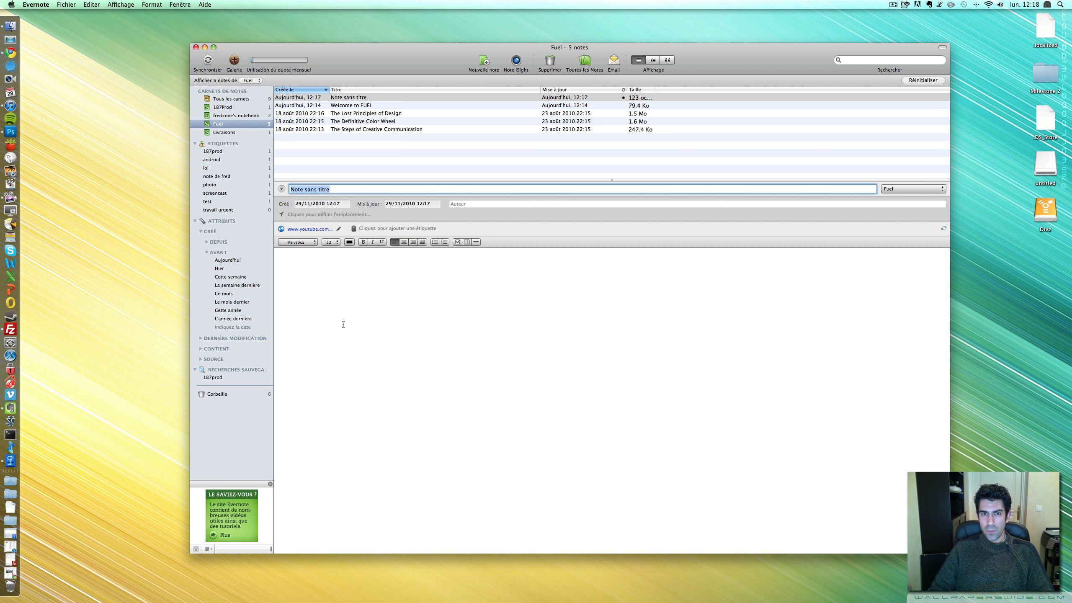
Step: Review the export format options for the note The Steps of Creative Communication and cancel the export
{"action": "right_click", "coordinate": [389, 126]}
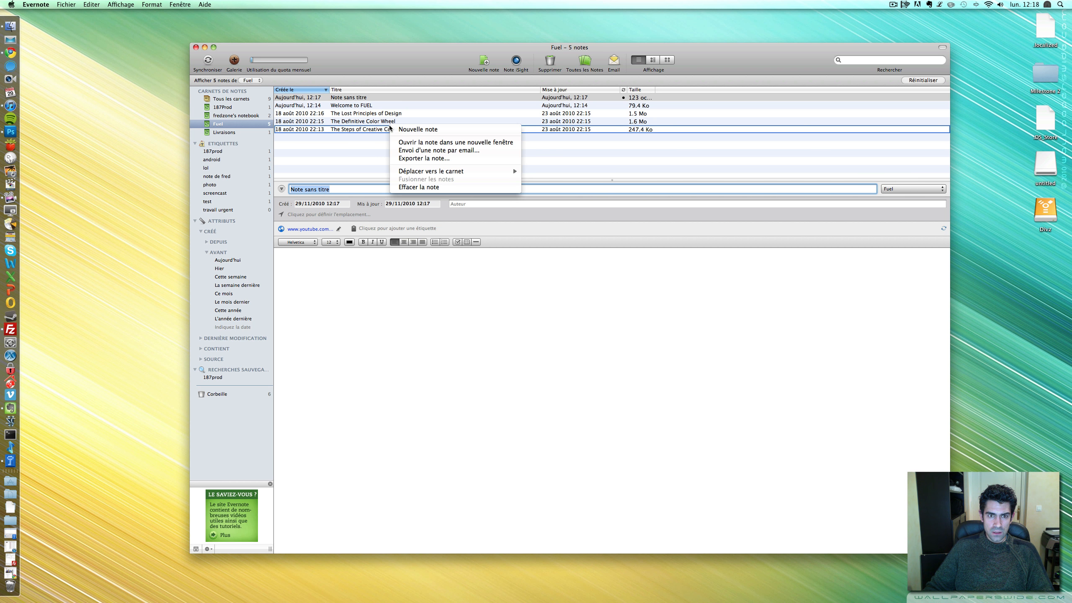
{"action": "left_click", "coordinate": [424, 158]}
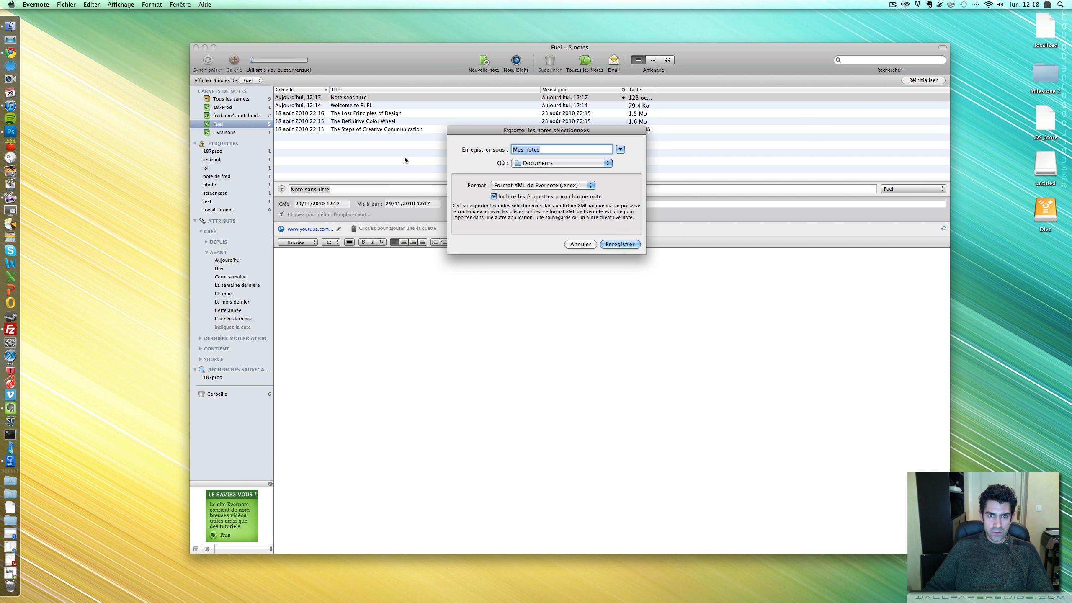
{"action": "left_click", "coordinate": [542, 188]}
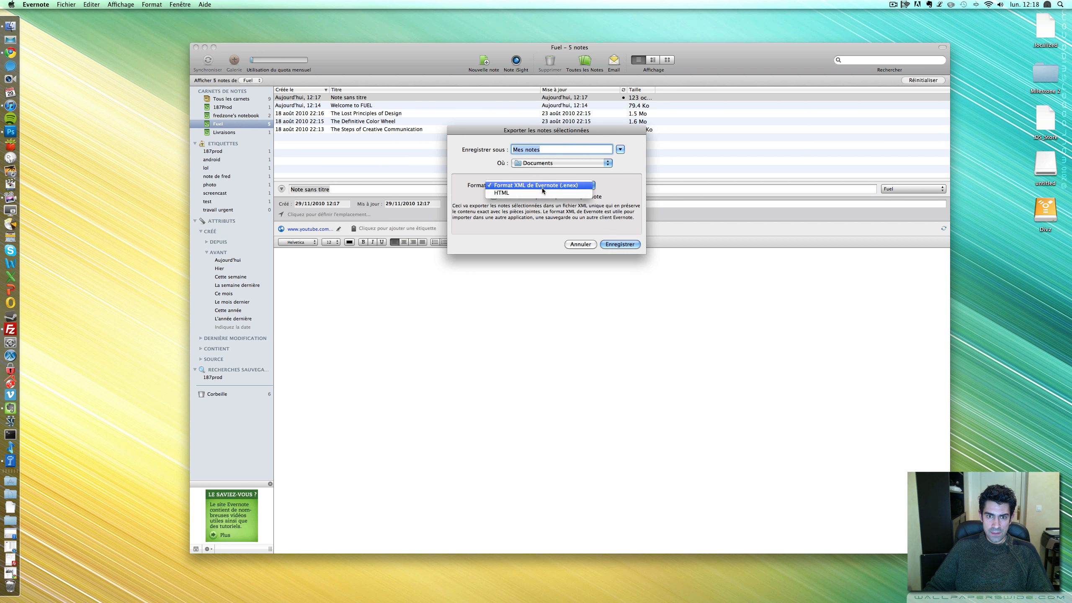
{"action": "left_click", "coordinate": [542, 188]}
{"action": "left_click", "coordinate": [580, 244]}
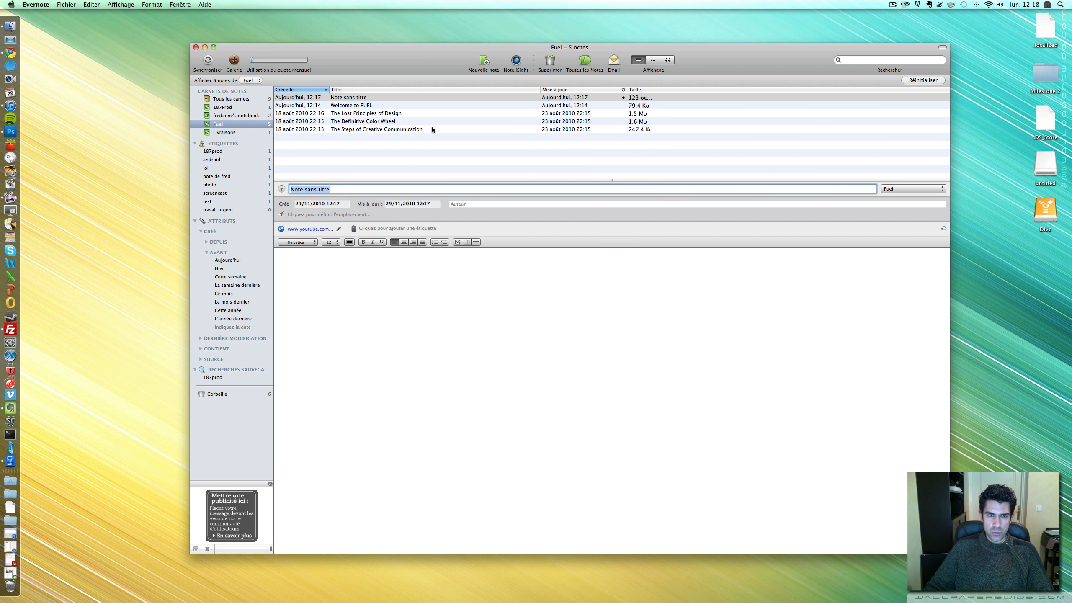
{"action": "right_click", "coordinate": [354, 105]}
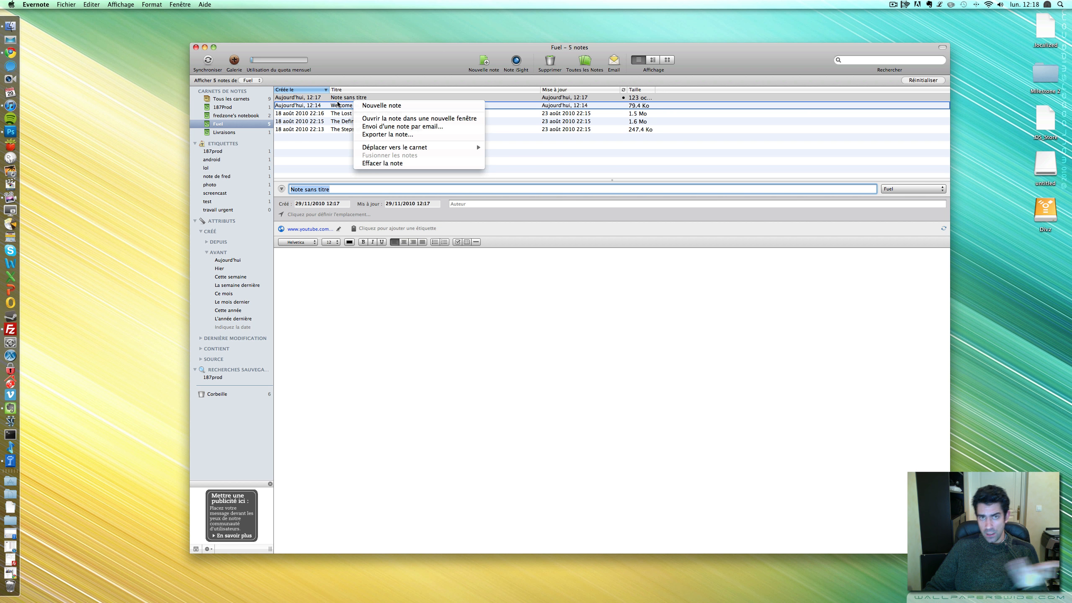
{"action": "left_click", "coordinate": [448, 56]}
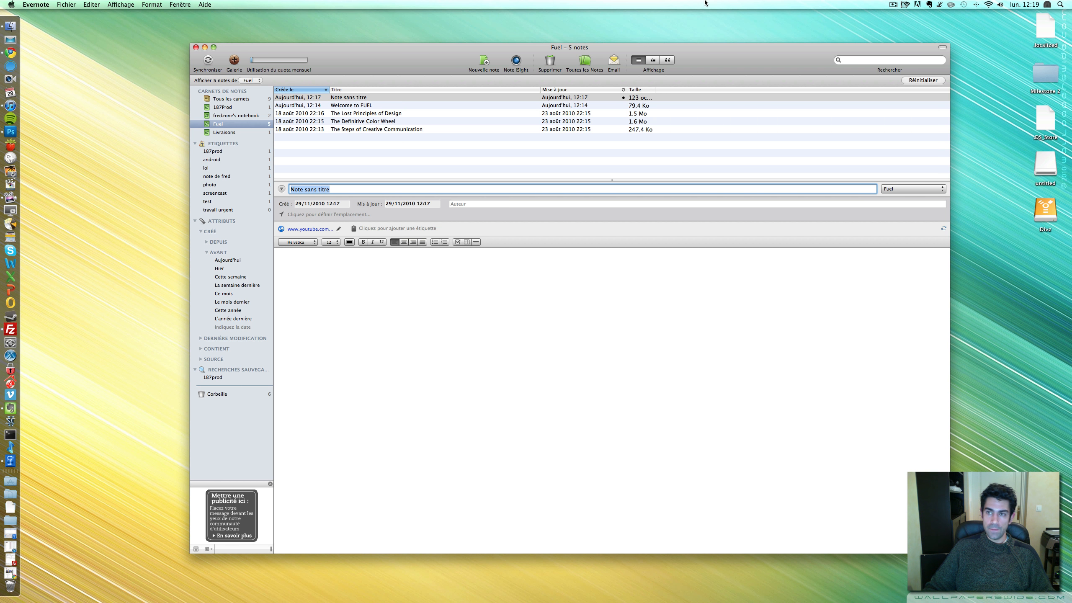
{"action": "left_click", "coordinate": [893, 4]}
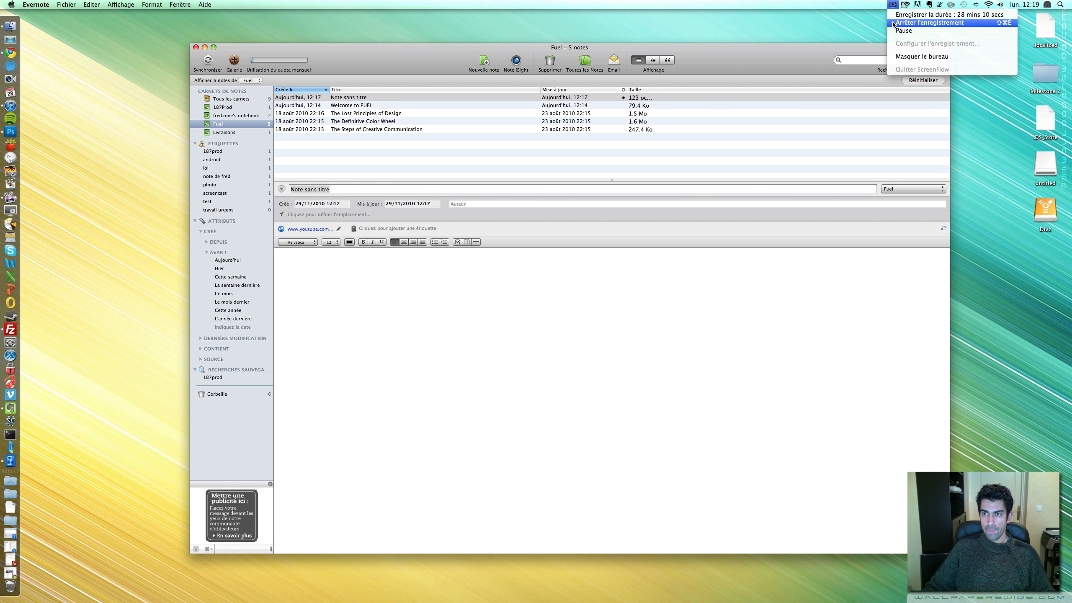